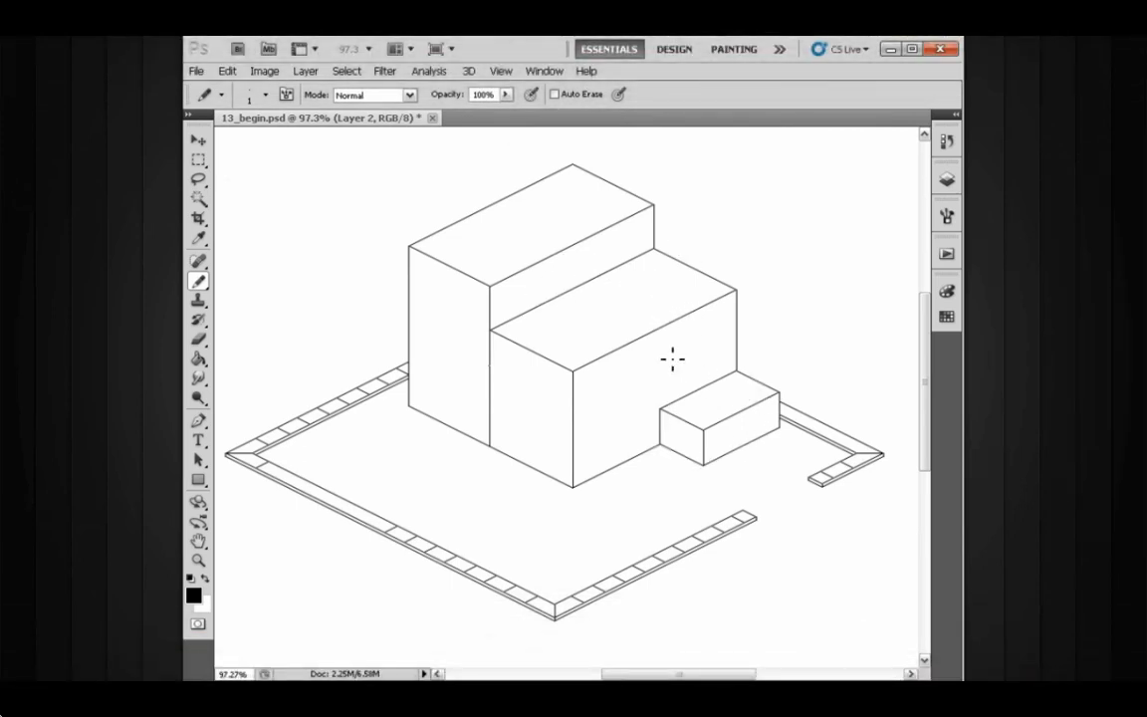
- Inspect the isometric building and surrounding curb outlines at several zoom levels
{"action": "scroll", "coordinate": [673, 358], "scroll_direction": "up", "scroll_amount": 2}
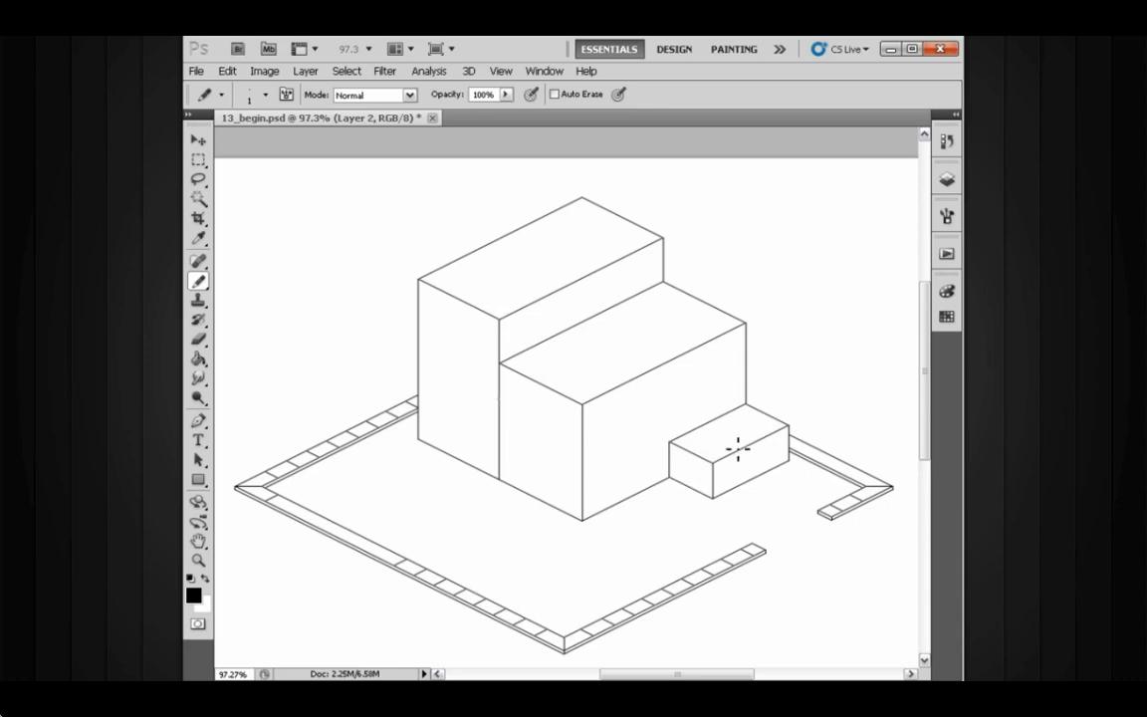
{"action": "left_click_drag", "start_coordinate": [638, 418], "coordinate": [605, 307]}
{"action": "left_click_drag", "start_coordinate": [652, 375], "coordinate": [699, 351]}
{"action": "left_click_drag", "start_coordinate": [728, 461], "coordinate": [786, 461]}
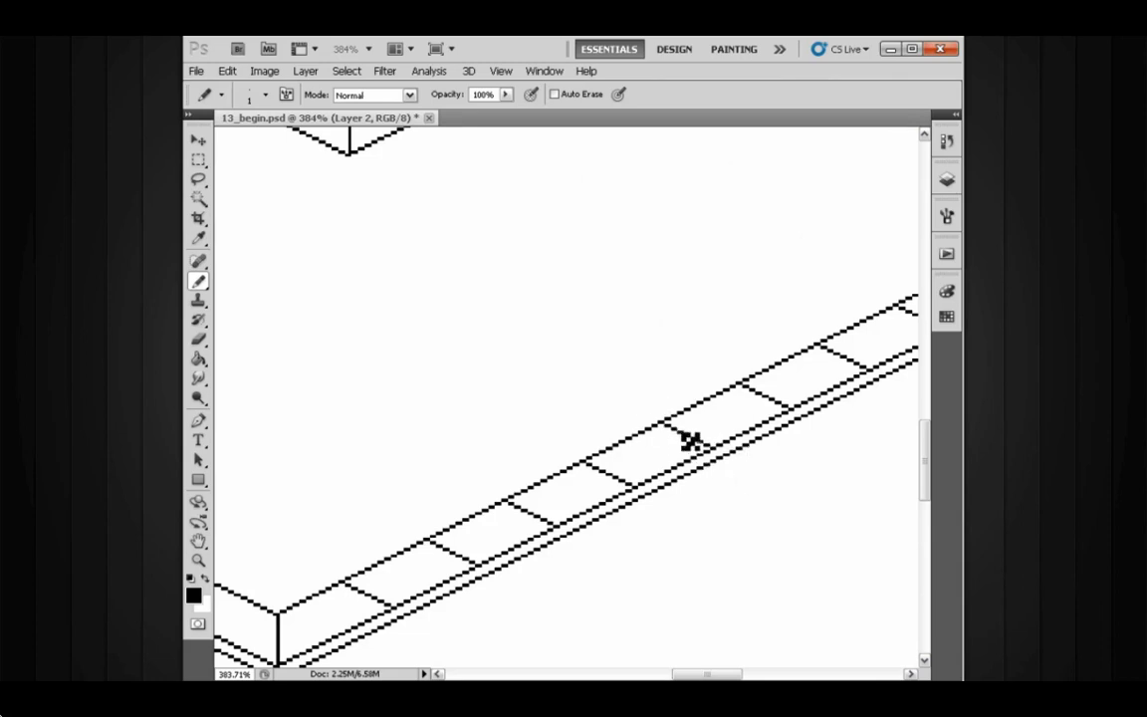
{"action": "left_click_drag", "start_coordinate": [746, 406], "coordinate": [708, 381]}
{"action": "left_click", "coordinate": [672, 395], "text": "alt"}
{"action": "left_click", "coordinate": [673, 395], "text": "alt"}
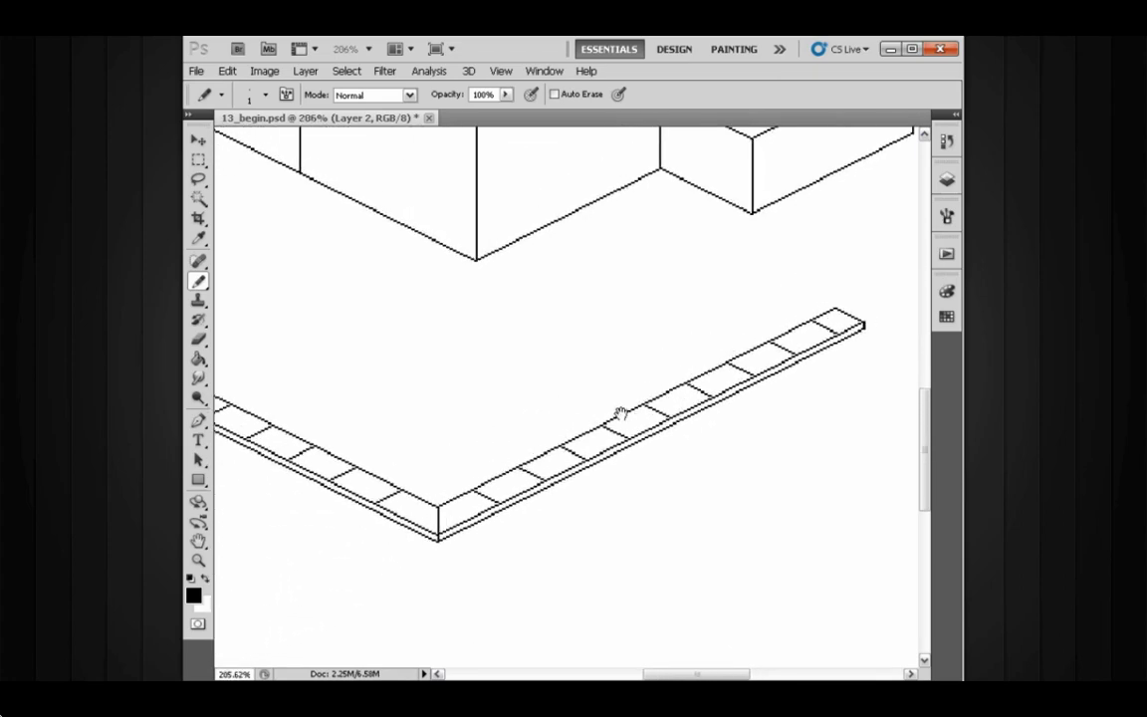
{"action": "mouse_move", "coordinate": [619, 415]}
{"action": "left_mouse_down"}
{"action": "mouse_move", "coordinate": [681, 410]}
{"action": "mouse_move", "coordinate": [463, 465]}
{"action": "mouse_move", "coordinate": [552, 438]}
{"action": "left_mouse_up"}
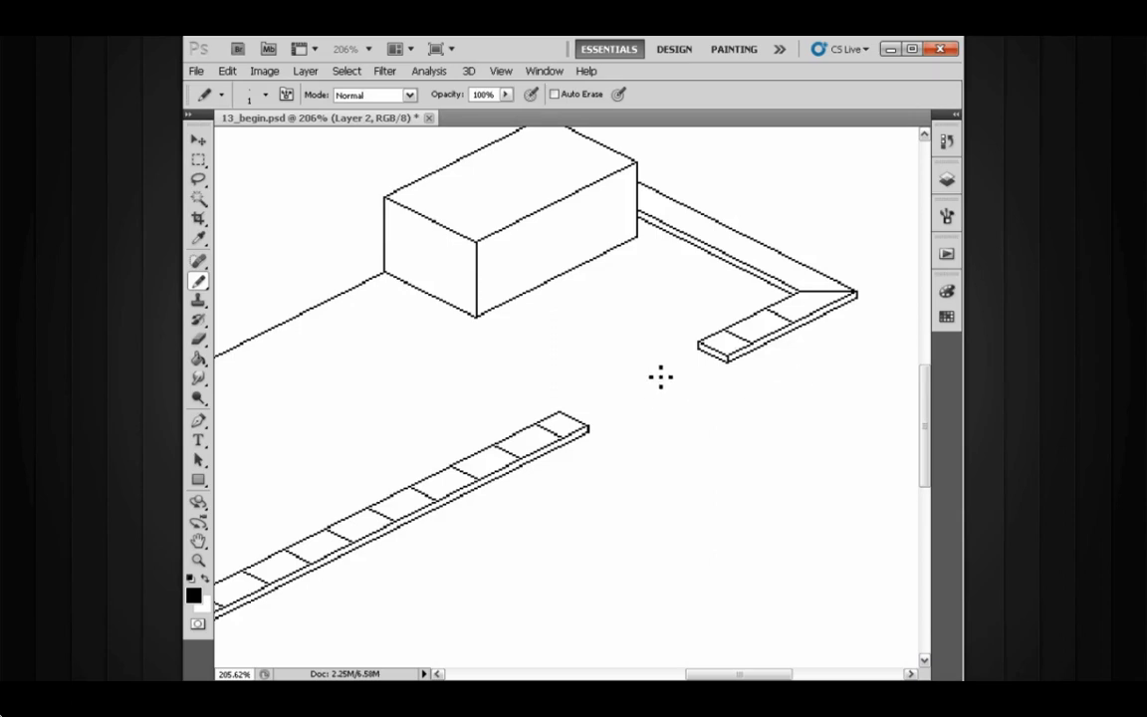
{"action": "left_click_drag", "start_coordinate": [512, 391], "coordinate": [650, 378]}
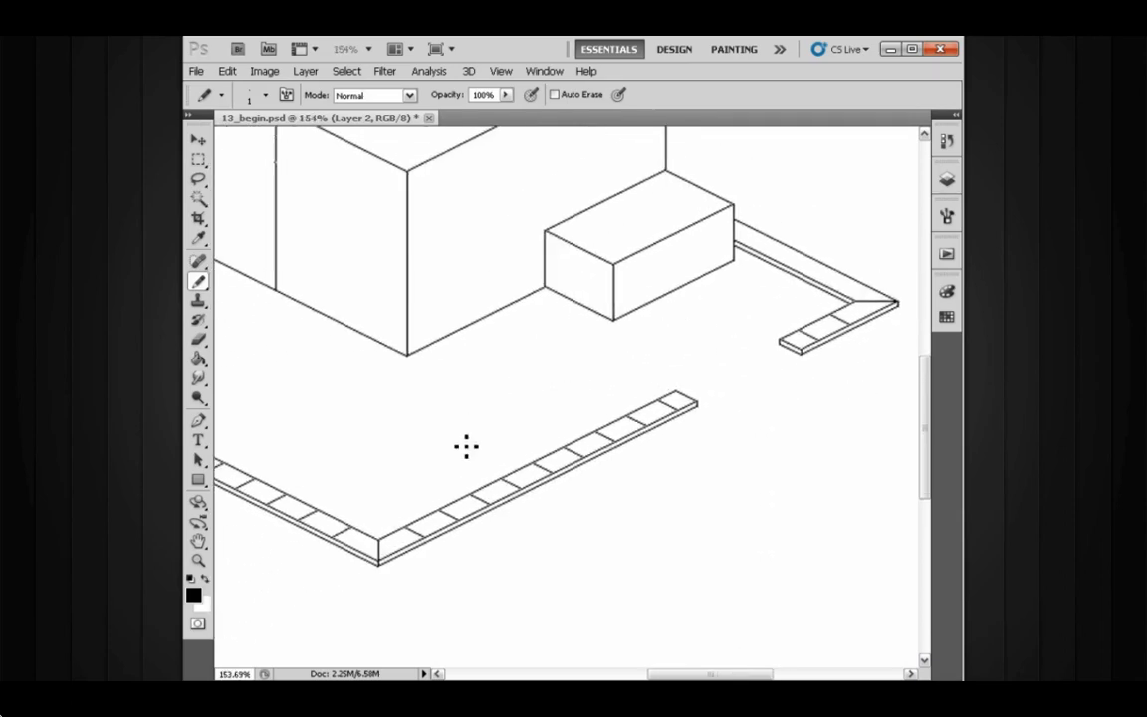
{"action": "left_click_drag", "start_coordinate": [417, 418], "coordinate": [677, 403]}
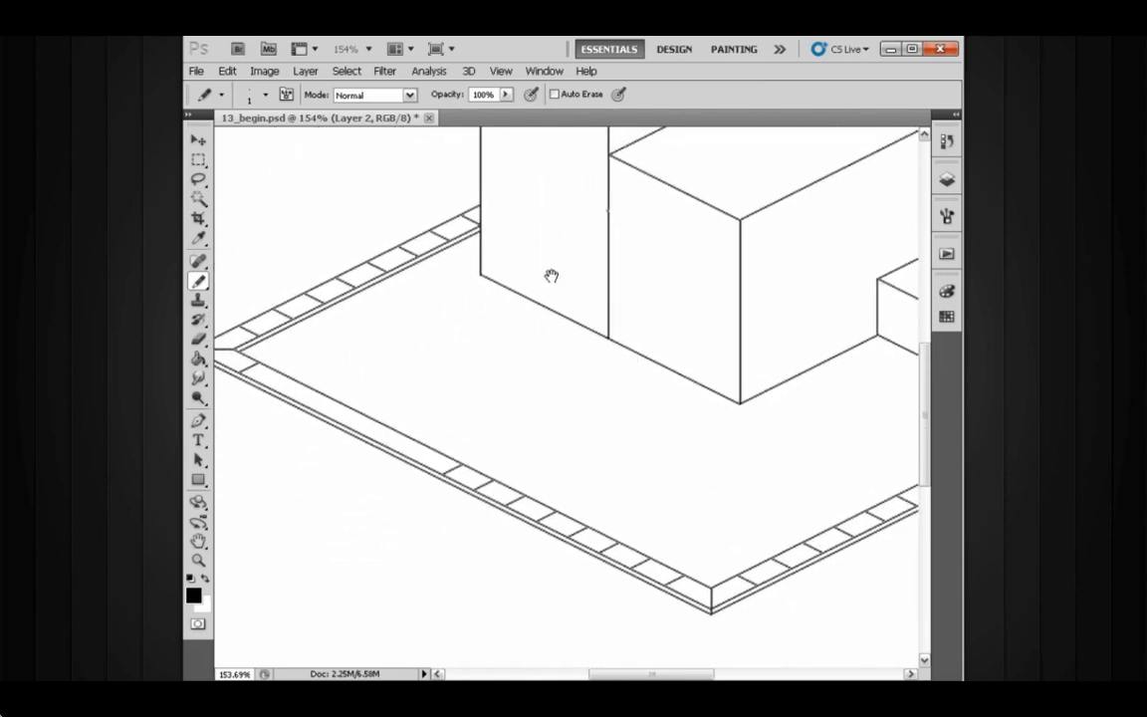
{"action": "mouse_move", "coordinate": [551, 275]}
{"action": "left_mouse_down"}
{"action": "mouse_move", "coordinate": [543, 351]}
{"action": "mouse_move", "coordinate": [591, 380]}
{"action": "left_mouse_up"}
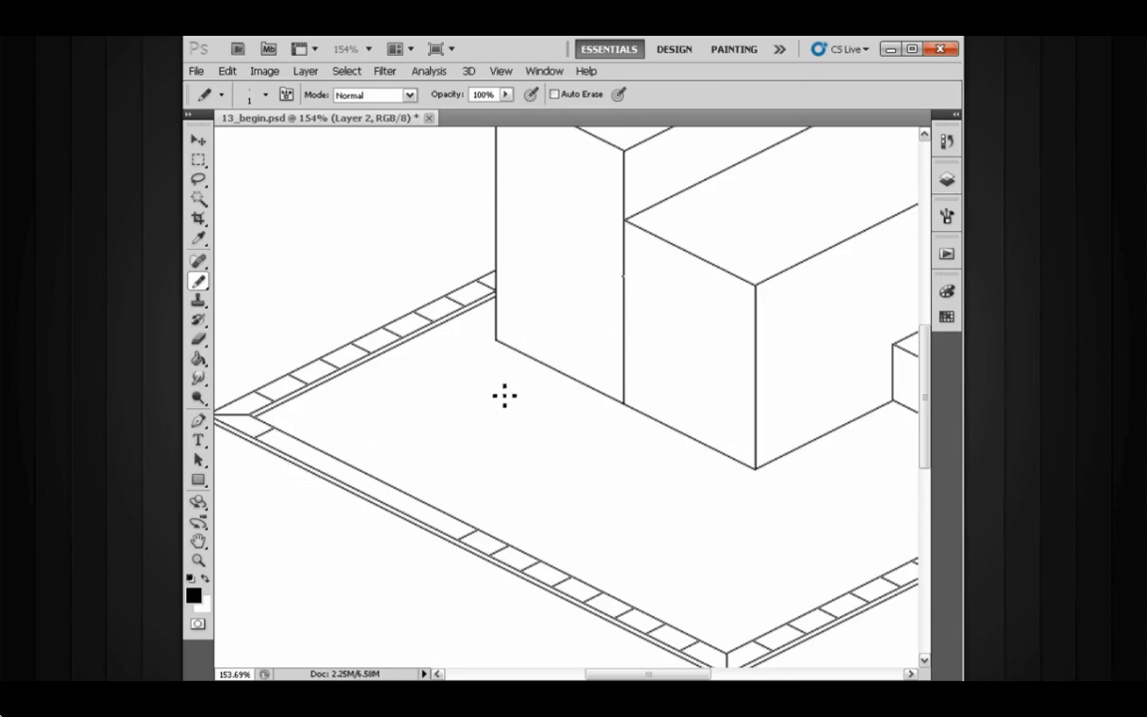
{"action": "left_click_drag", "start_coordinate": [679, 351], "coordinate": [496, 325]}
{"action": "mouse_move", "coordinate": [625, 336]}
{"action": "left_mouse_down"}
{"action": "mouse_move", "coordinate": [599, 335]}
{"action": "mouse_move", "coordinate": [623, 383]}
{"action": "mouse_move", "coordinate": [560, 396]}
{"action": "mouse_move", "coordinate": [584, 385]}
{"action": "left_mouse_up"}
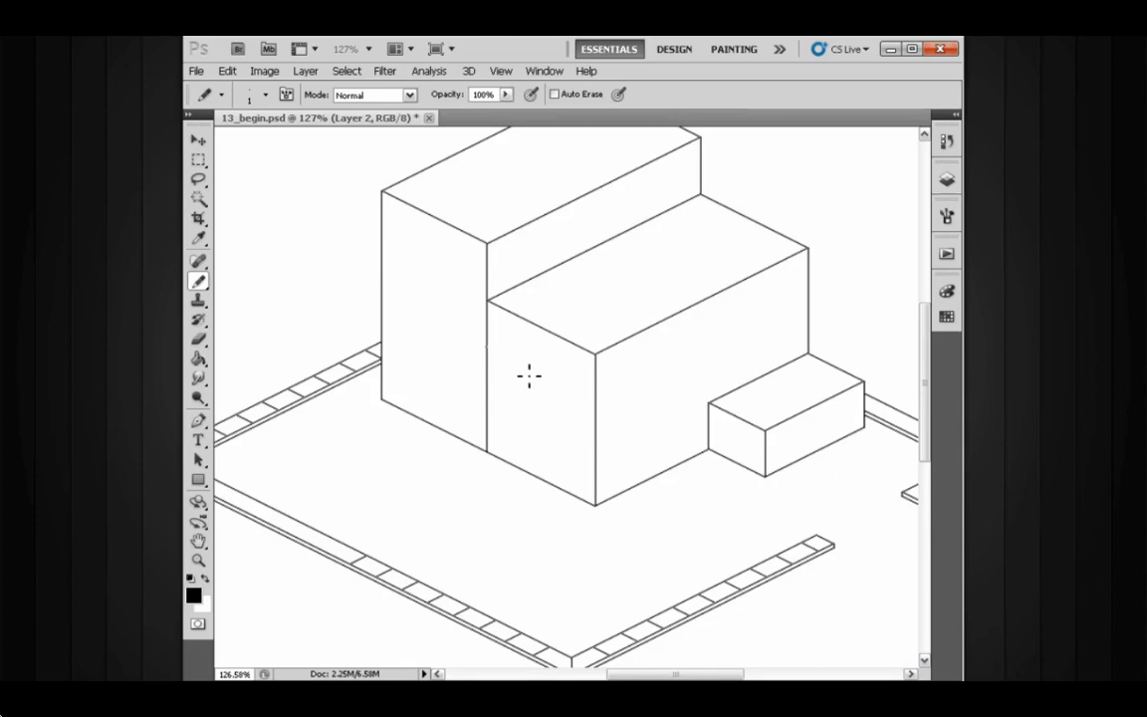
- Open the Layers panel and toggle Layer 2's visibility off and on to check what it contains
{"action": "left_click", "coordinate": [945, 180]}
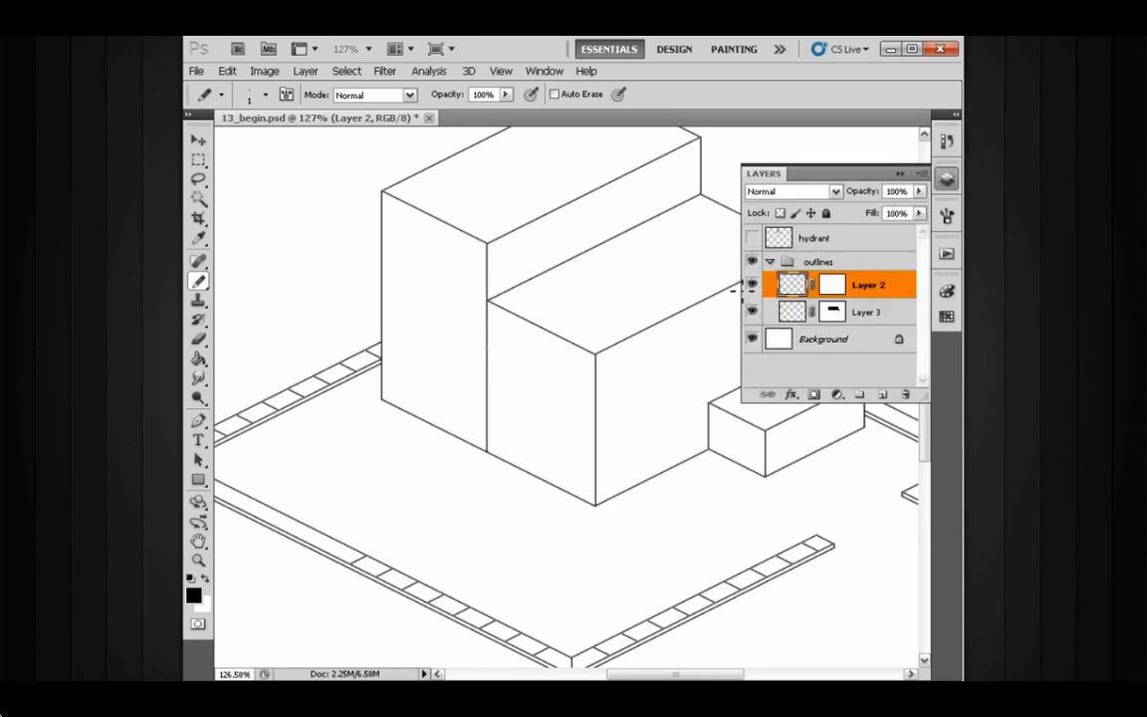
{"action": "scroll", "coordinate": [608, 393], "scroll_direction": "up", "scroll_amount": 4}
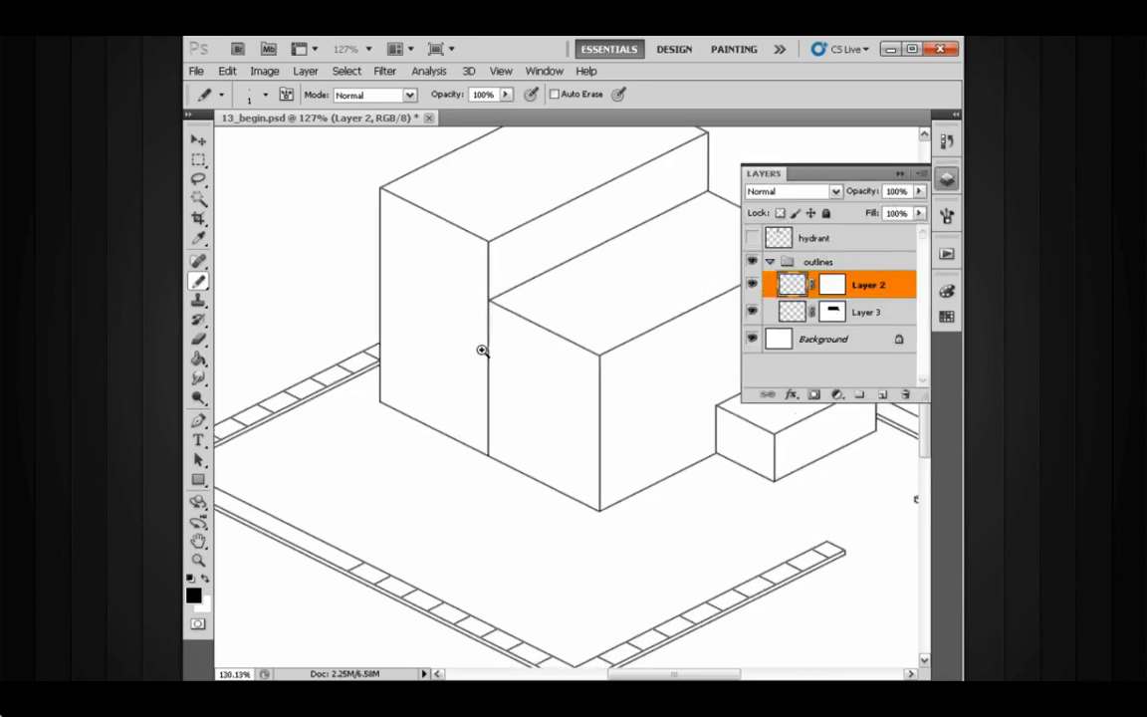
{"action": "key", "text": "e"}
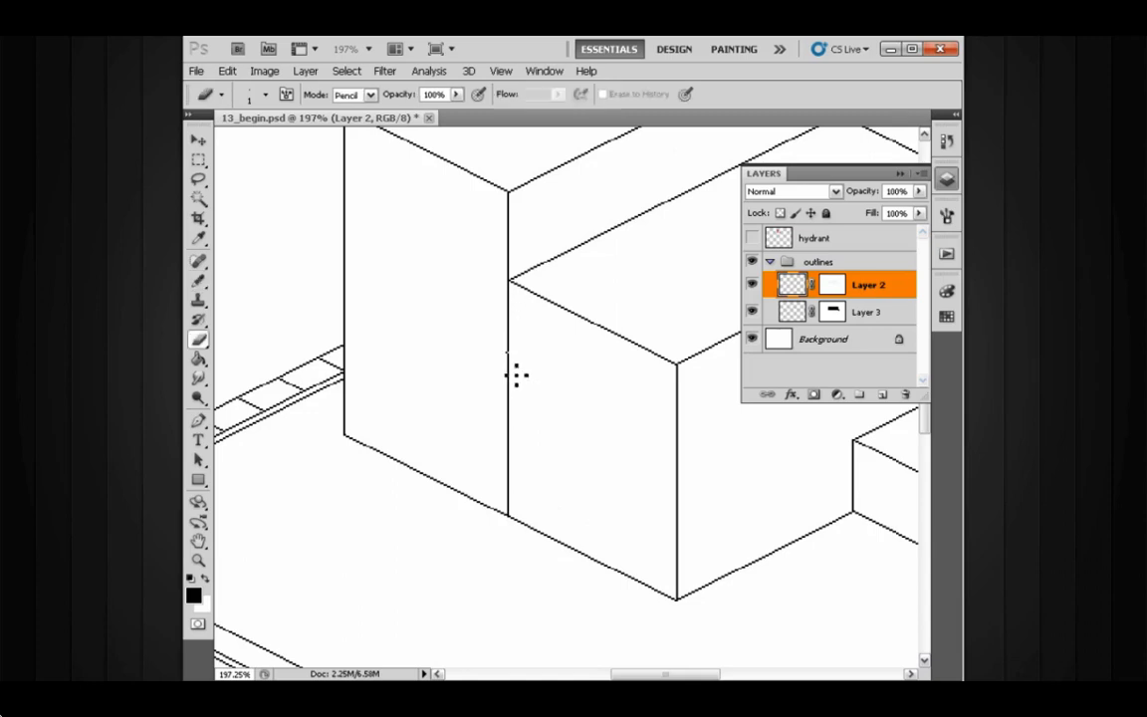
{"action": "left_click", "coordinate": [752, 285]}
{"action": "left_click", "coordinate": [751, 284]}
{"action": "left_click", "coordinate": [901, 175]}
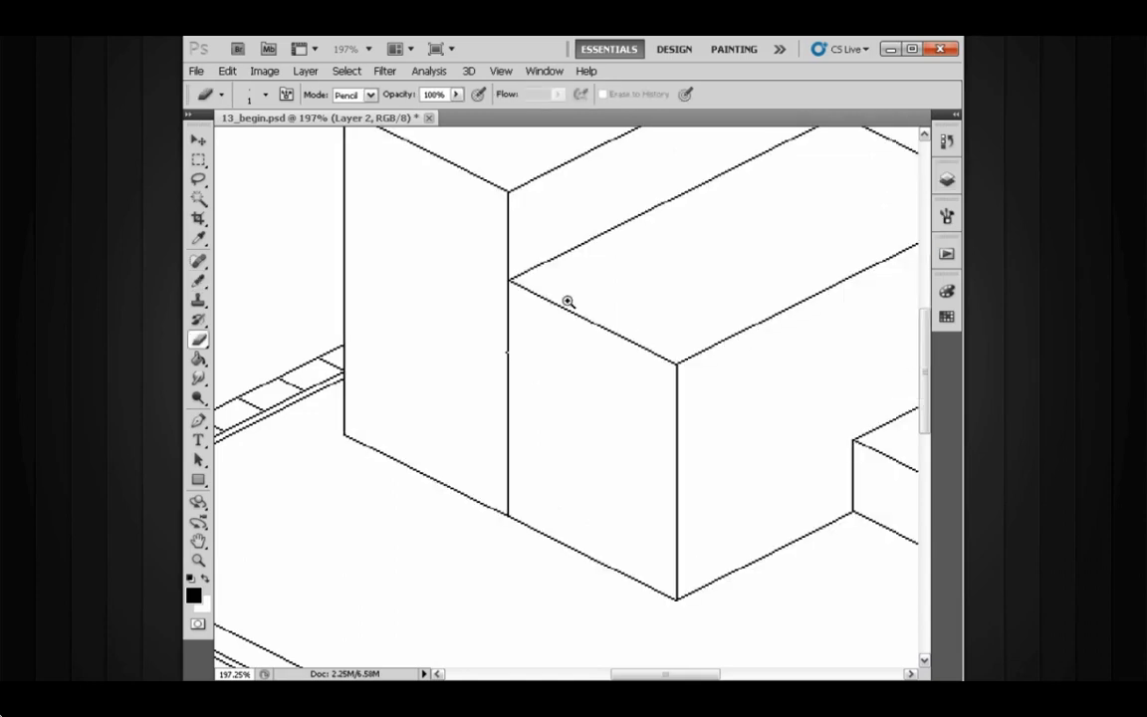
- Erase the vertical edge line dividing the tall block from the front block on the building's left face
{"action": "left_click_drag", "start_coordinate": [511, 332], "coordinate": [548, 332]}
{"action": "left_click_drag", "start_coordinate": [516, 261], "coordinate": [515, 362]}
{"action": "mouse_move", "coordinate": [512, 407]}
{"action": "left_mouse_down"}
{"action": "mouse_move", "coordinate": [517, 598]}
{"action": "mouse_move", "coordinate": [507, 573]}
{"action": "mouse_move", "coordinate": [516, 535]}
{"action": "mouse_move", "coordinate": [525, 546]}
{"action": "left_mouse_up"}
{"action": "scroll", "coordinate": [511, 453], "scroll_direction": "up", "scroll_amount": 5}
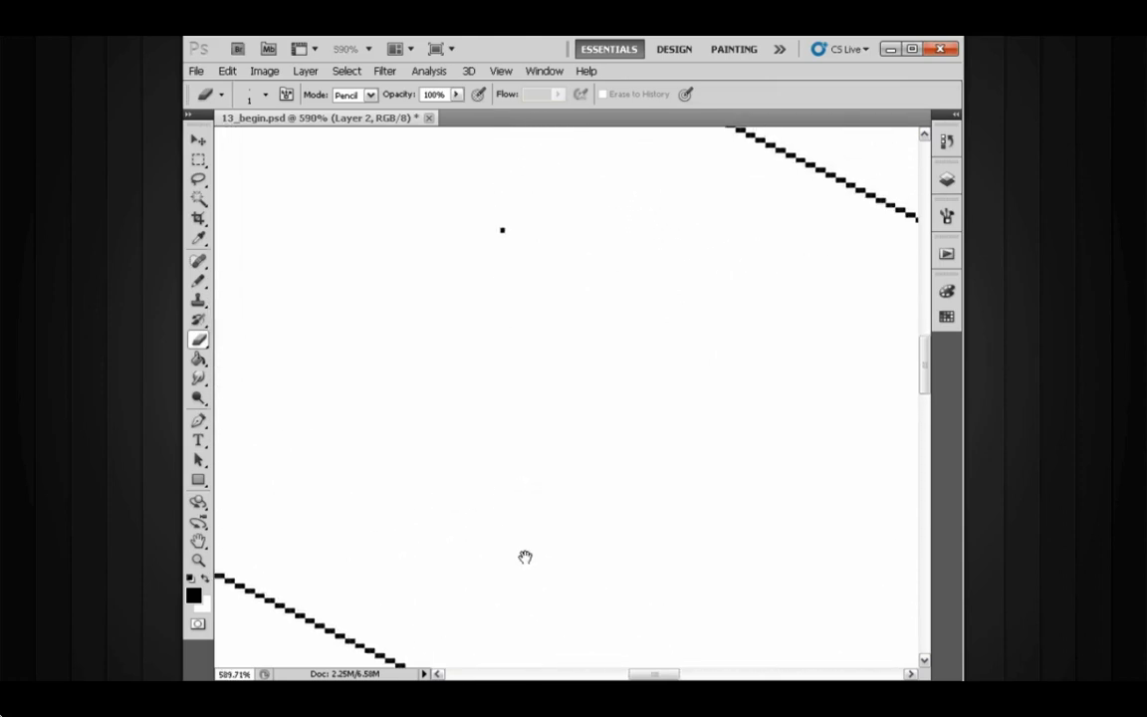
{"action": "left_click_drag", "start_coordinate": [543, 305], "coordinate": [612, 366]}
{"action": "left_click_drag", "start_coordinate": [559, 283], "coordinate": [671, 310]}
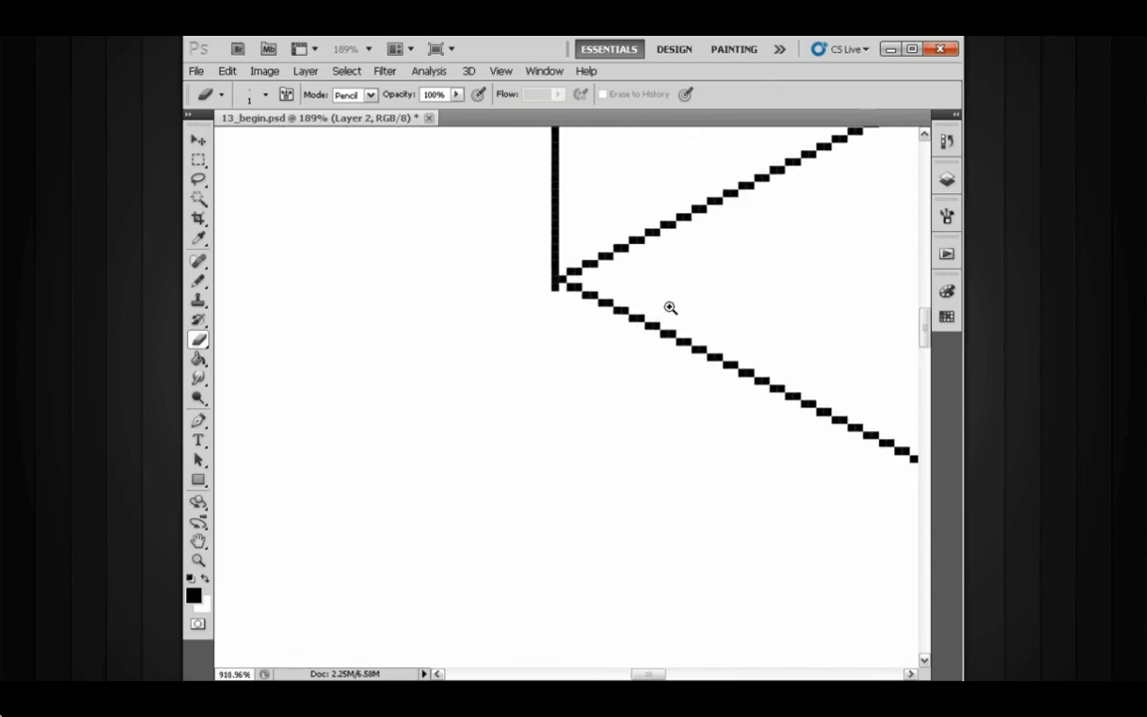
{"action": "left_click_drag", "start_coordinate": [703, 356], "coordinate": [580, 348]}
{"action": "left_click_drag", "start_coordinate": [673, 349], "coordinate": [521, 280]}
{"action": "left_click_drag", "start_coordinate": [638, 358], "coordinate": [569, 336]}
{"action": "left_click_drag", "start_coordinate": [673, 338], "coordinate": [621, 347]}
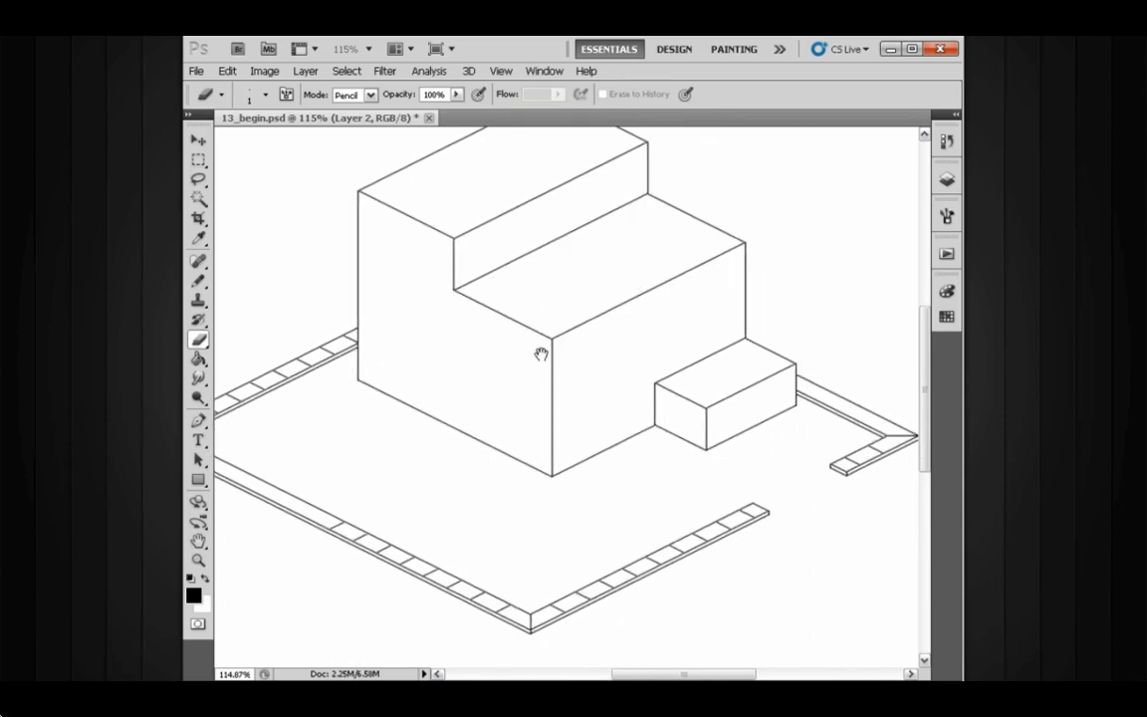
- Zoom in and examine the building's front face around the low block
{"action": "left_click_drag", "start_coordinate": [541, 354], "coordinate": [569, 400]}
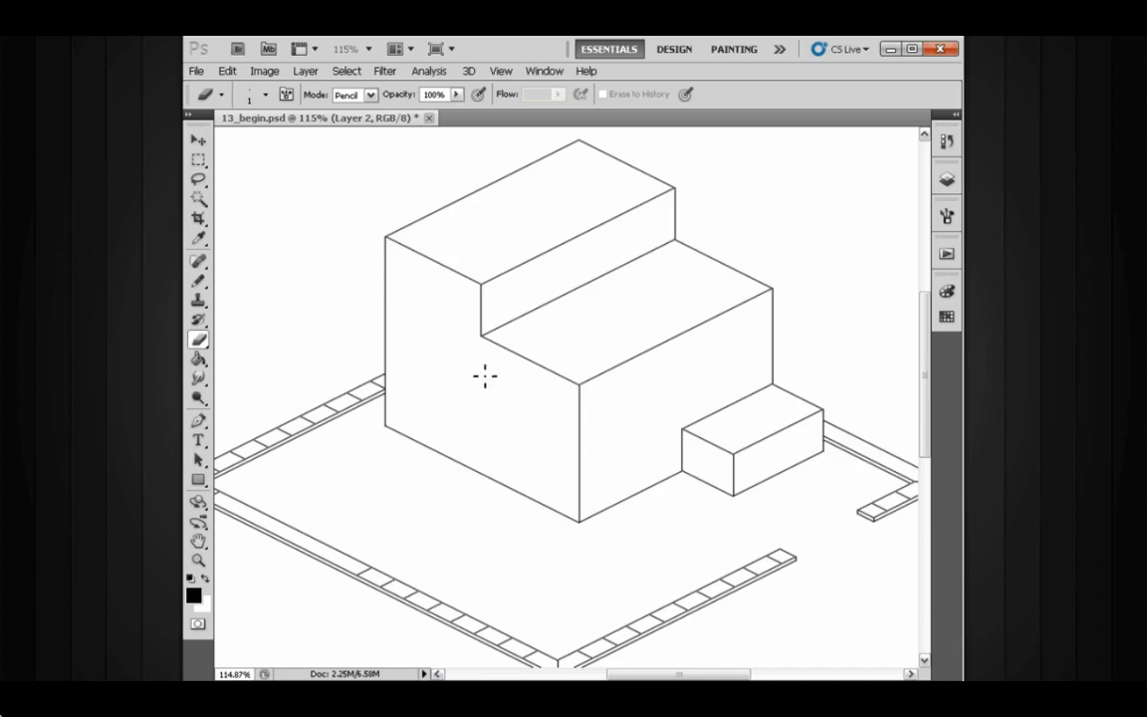
{"action": "left_click_drag", "start_coordinate": [464, 411], "coordinate": [424, 415]}
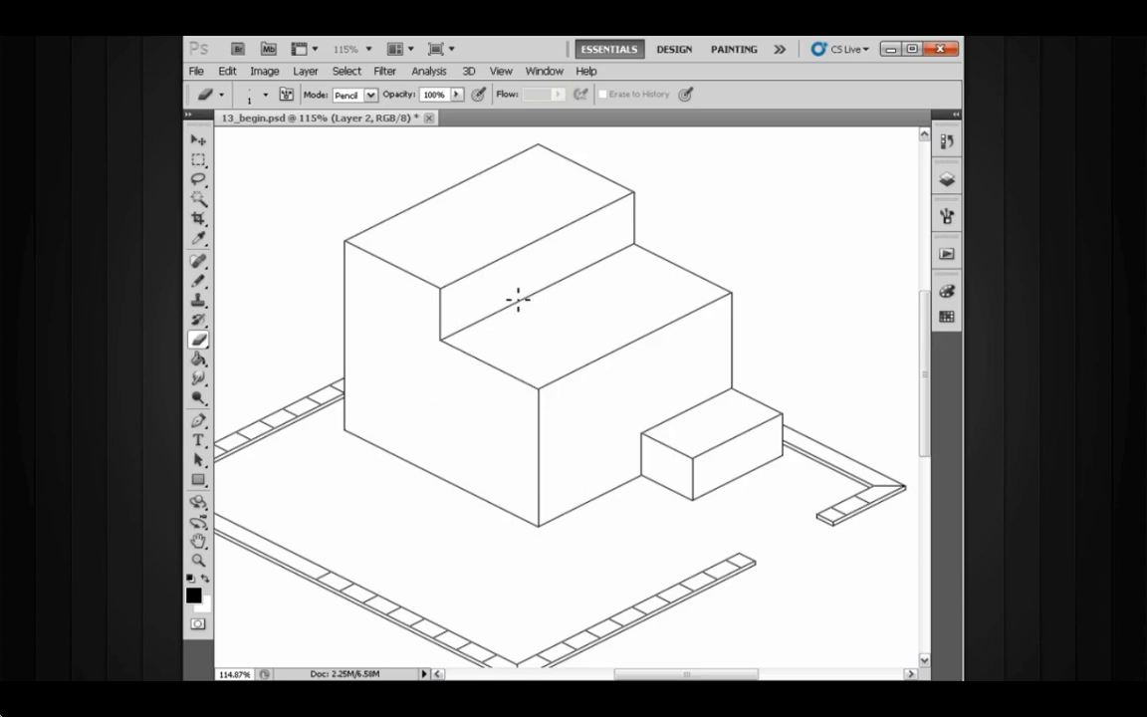
{"action": "mouse_move", "coordinate": [578, 415]}
{"action": "left_mouse_down"}
{"action": "mouse_move", "coordinate": [632, 404]}
{"action": "mouse_move", "coordinate": [537, 346]}
{"action": "mouse_move", "coordinate": [548, 294]}
{"action": "mouse_move", "coordinate": [537, 366]}
{"action": "left_mouse_up"}
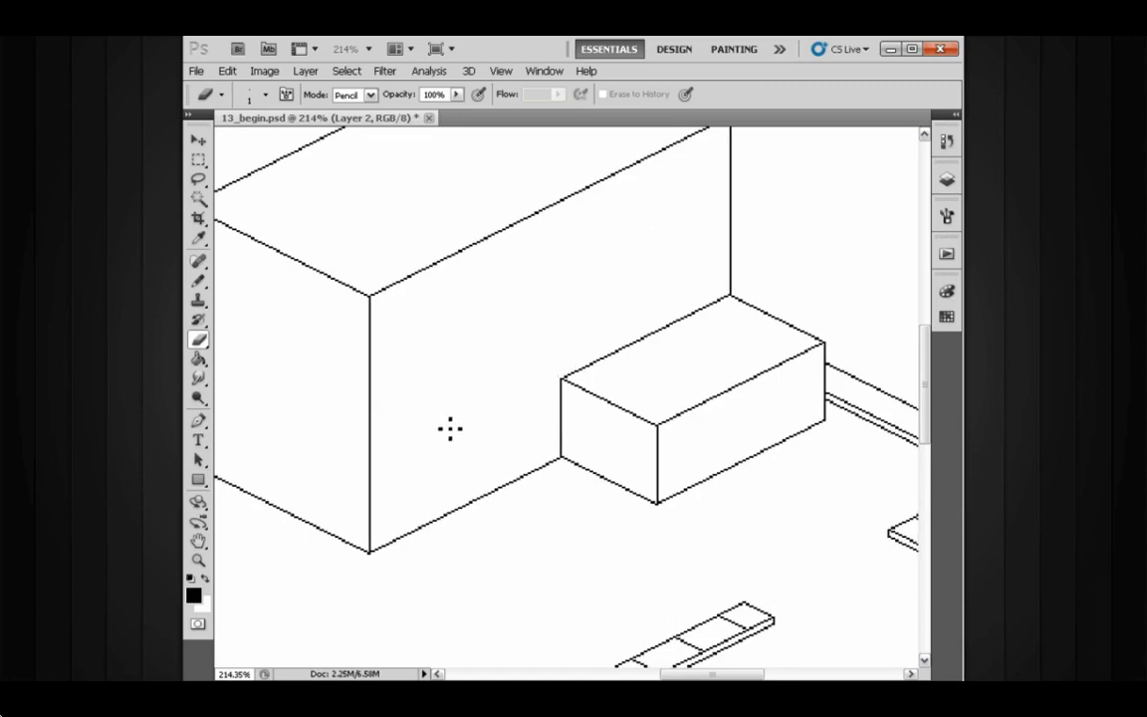
{"action": "left_click_drag", "start_coordinate": [443, 346], "coordinate": [462, 367]}
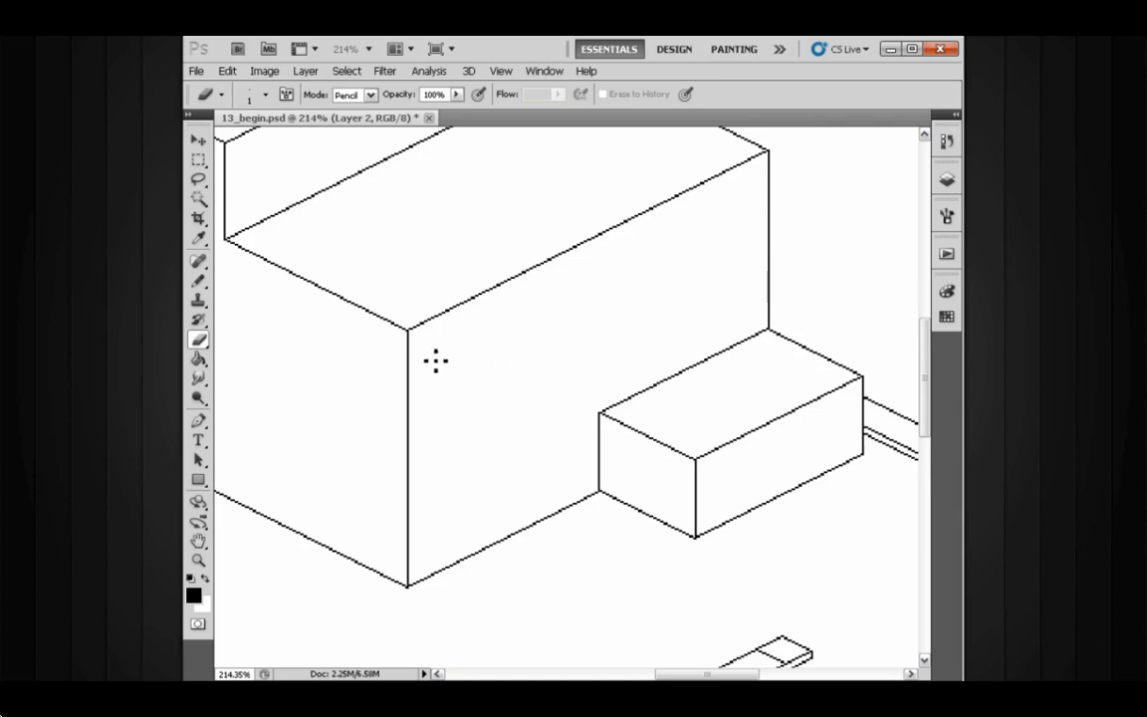
{"action": "mouse_move", "coordinate": [477, 382]}
{"action": "left_mouse_down"}
{"action": "mouse_move", "coordinate": [515, 383]}
{"action": "mouse_move", "coordinate": [515, 333]}
{"action": "left_mouse_up"}
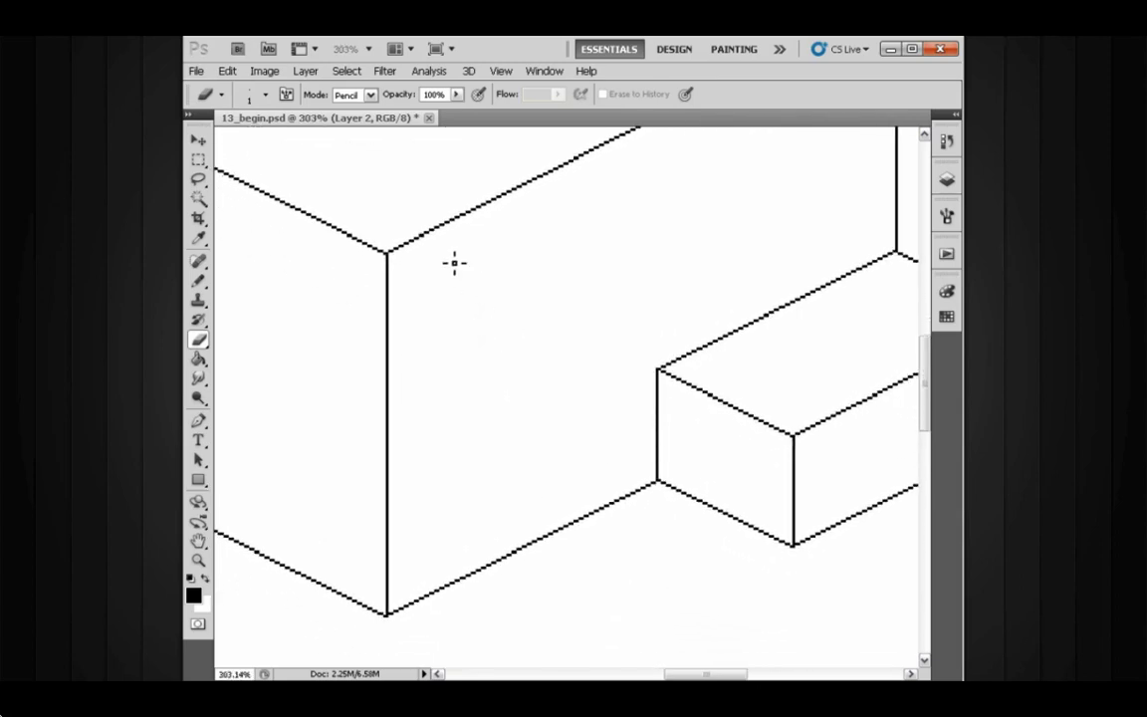
{"action": "left_click_drag", "start_coordinate": [545, 258], "coordinate": [506, 330]}
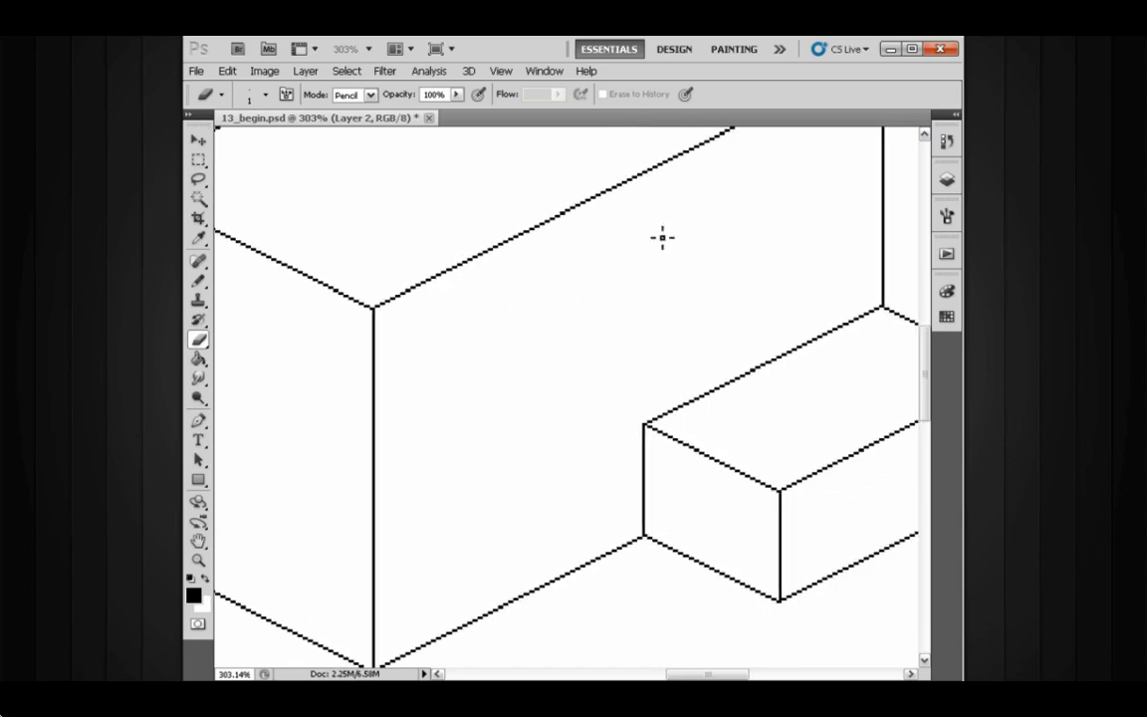
{"action": "left_click_drag", "start_coordinate": [762, 279], "coordinate": [709, 295]}
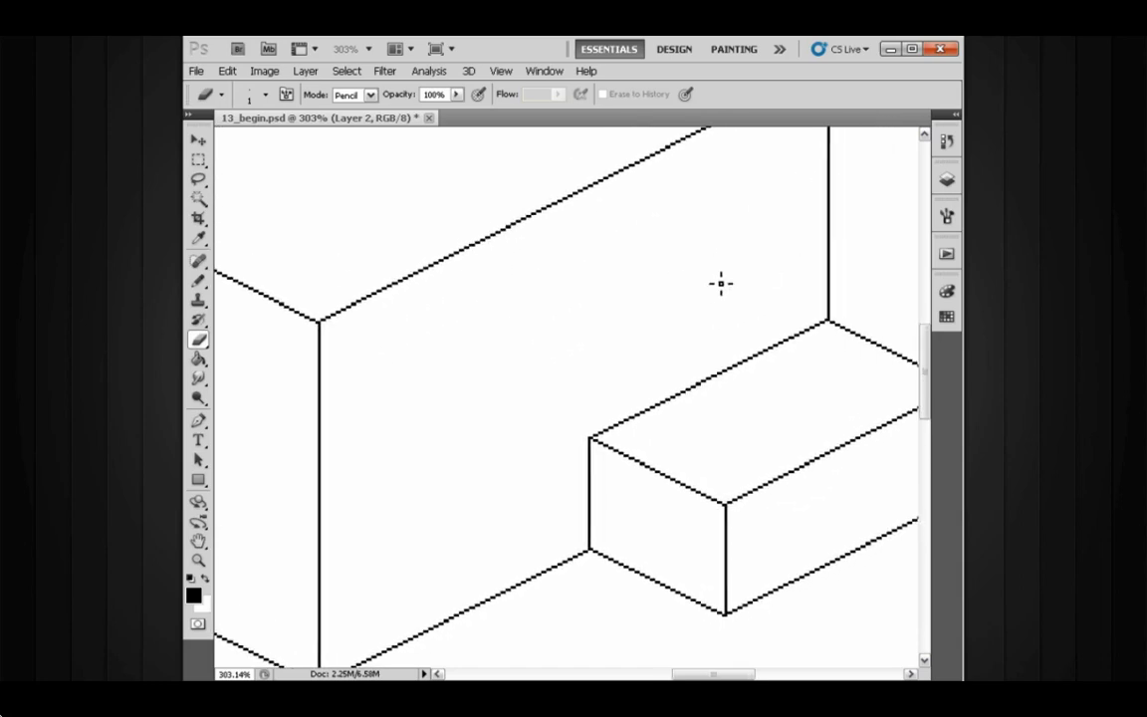
{"action": "left_click_drag", "start_coordinate": [570, 352], "coordinate": [616, 322]}
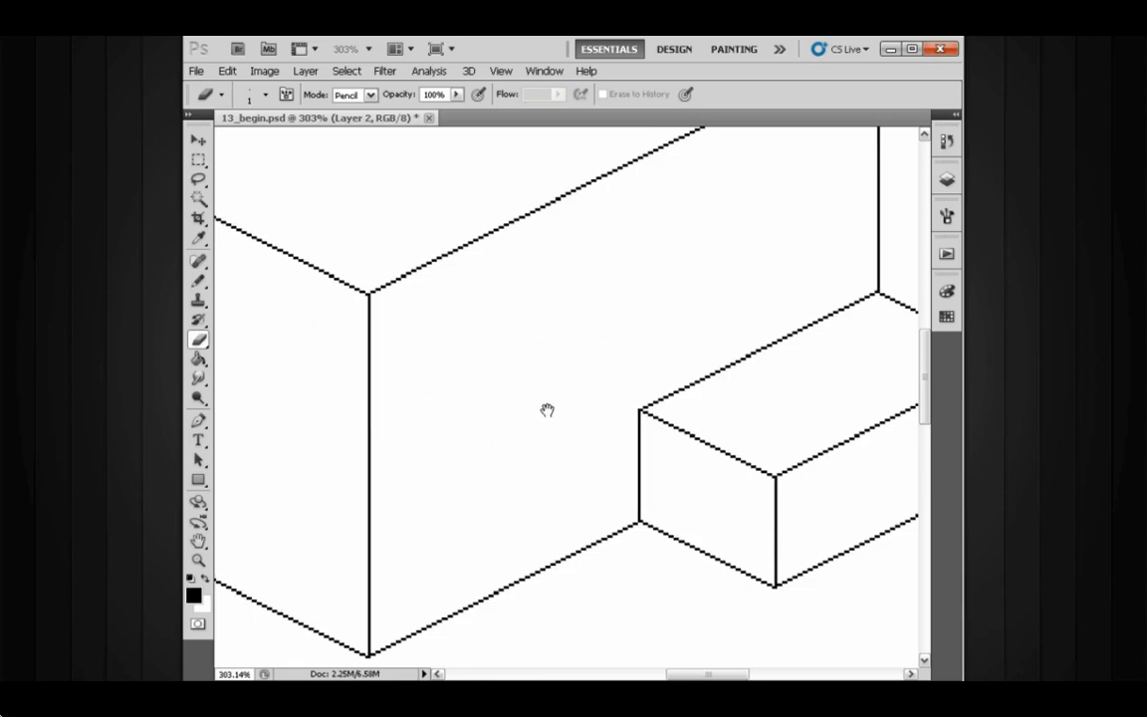
{"action": "left_click_drag", "start_coordinate": [546, 410], "coordinate": [594, 397]}
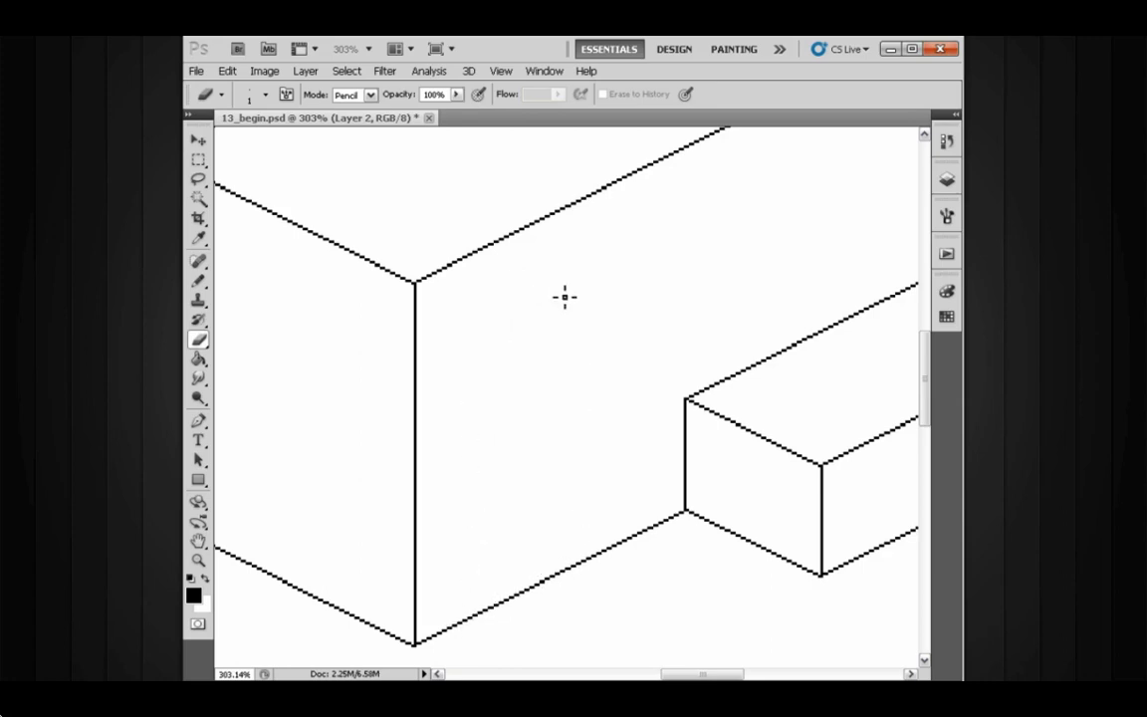
{"action": "left_click_drag", "start_coordinate": [570, 428], "coordinate": [616, 397]}
{"action": "left_click_drag", "start_coordinate": [619, 395], "coordinate": [560, 369]}
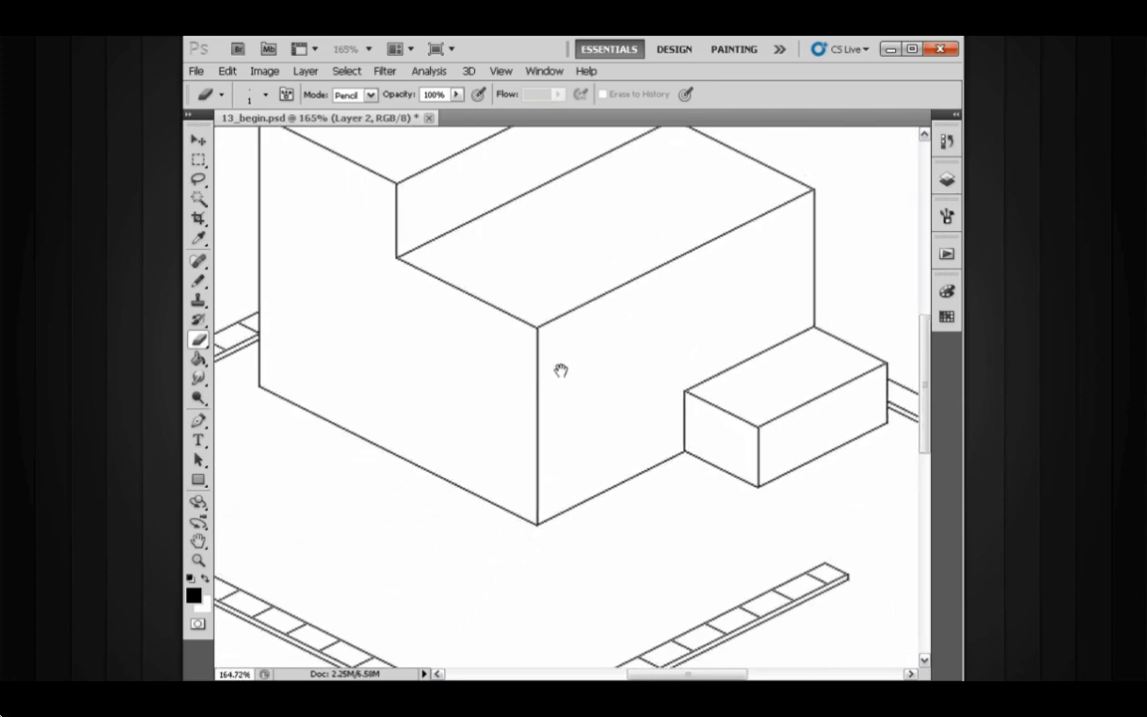
{"action": "mouse_move", "coordinate": [596, 410]}
{"action": "left_mouse_down"}
{"action": "mouse_move", "coordinate": [643, 395]}
{"action": "mouse_move", "coordinate": [599, 379]}
{"action": "mouse_move", "coordinate": [571, 409]}
{"action": "mouse_move", "coordinate": [560, 404]}
{"action": "left_mouse_up"}
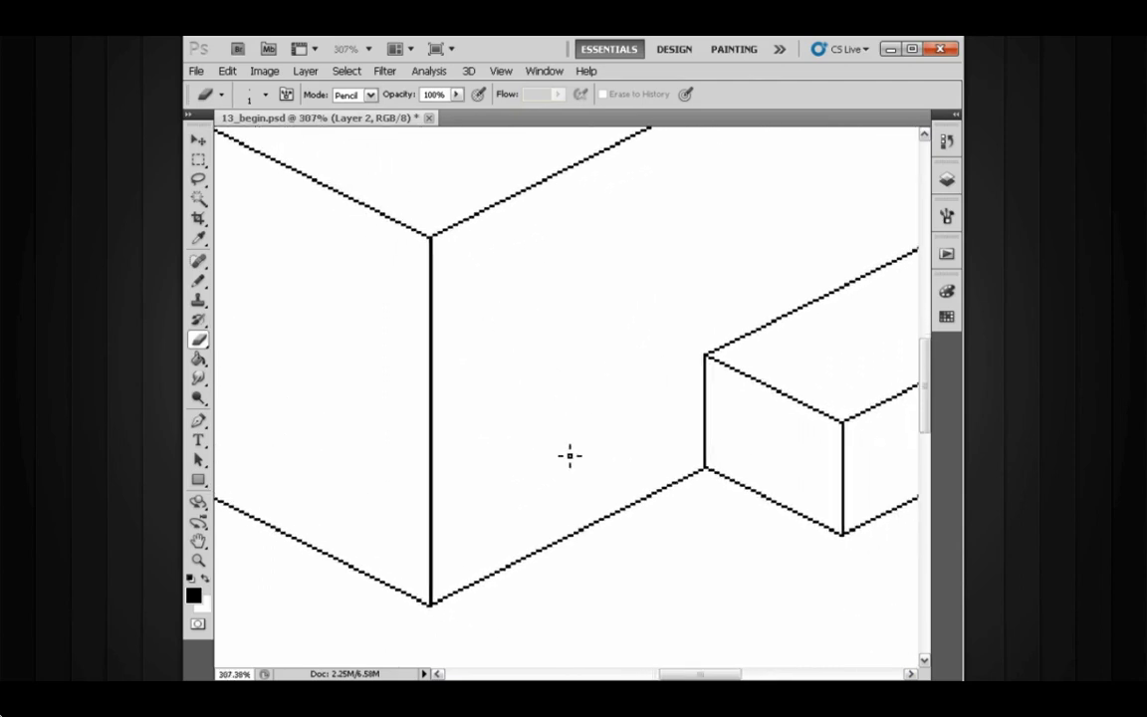
- Stamp a line on the front face with the Pencil using the iso line (40) brush preset
{"action": "key", "text": "b"}
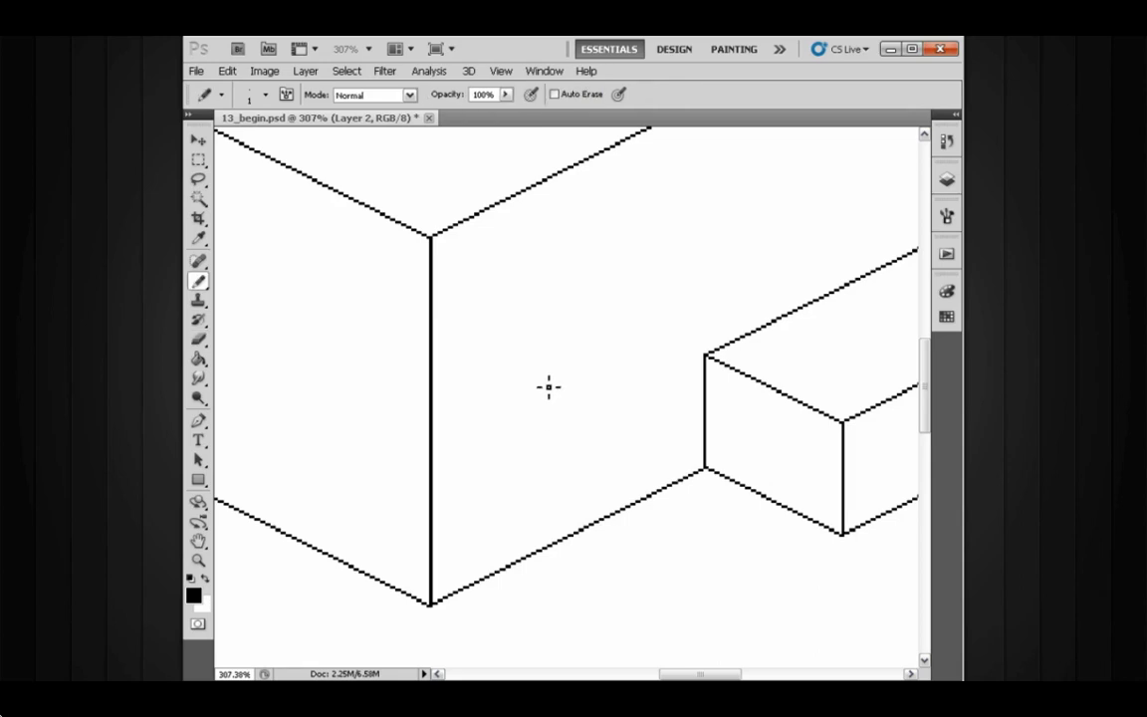
{"action": "left_click_drag", "start_coordinate": [546, 386], "coordinate": [531, 356]}
{"action": "right_click", "coordinate": [536, 361]}
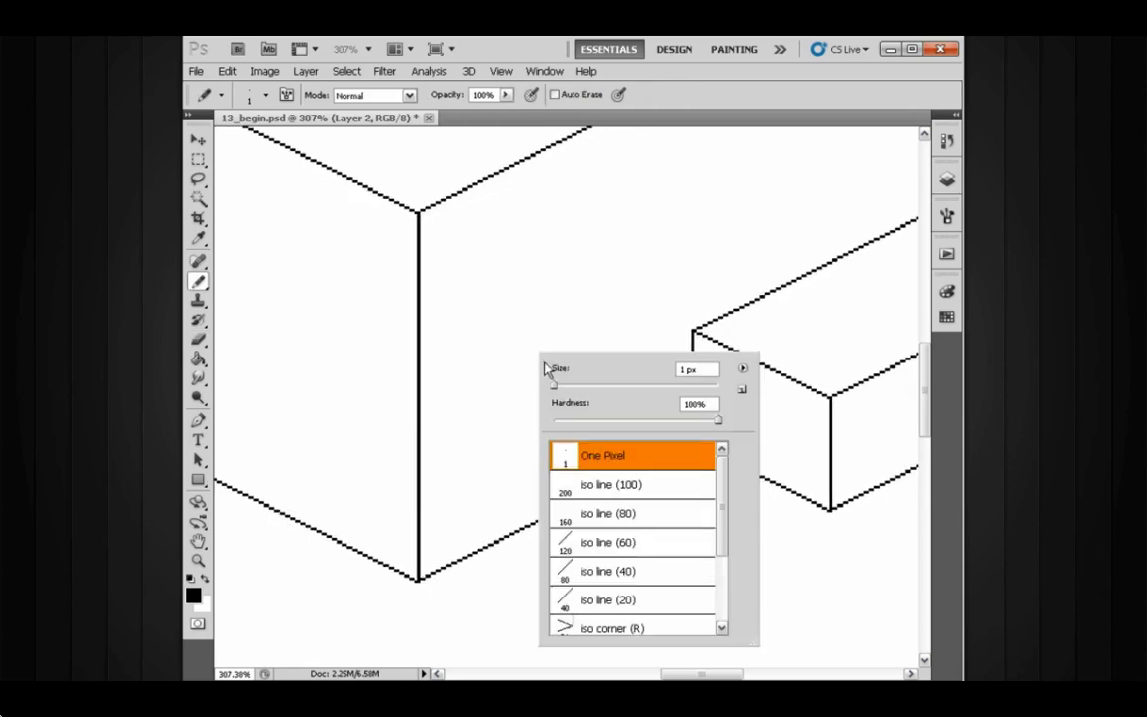
{"action": "scroll", "coordinate": [722, 486], "scroll_direction": "down", "scroll_amount": 1}
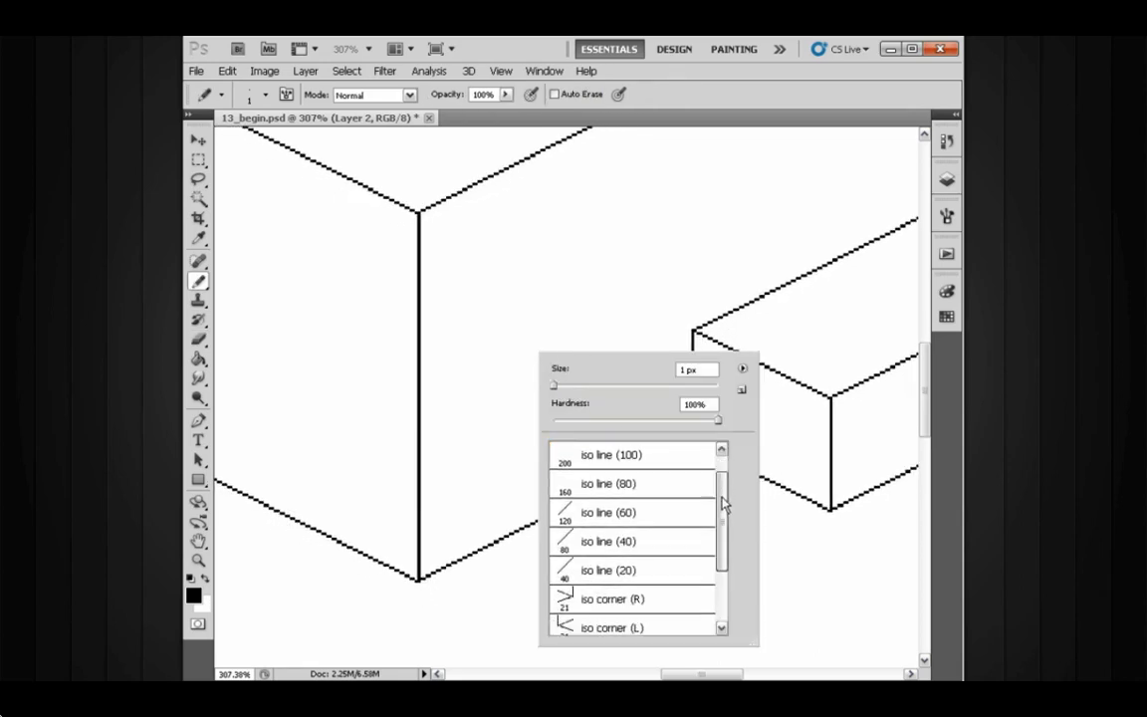
{"action": "left_click", "coordinate": [622, 541]}
{"action": "key", "text": "Return"}
{"action": "left_click", "coordinate": [545, 295]}
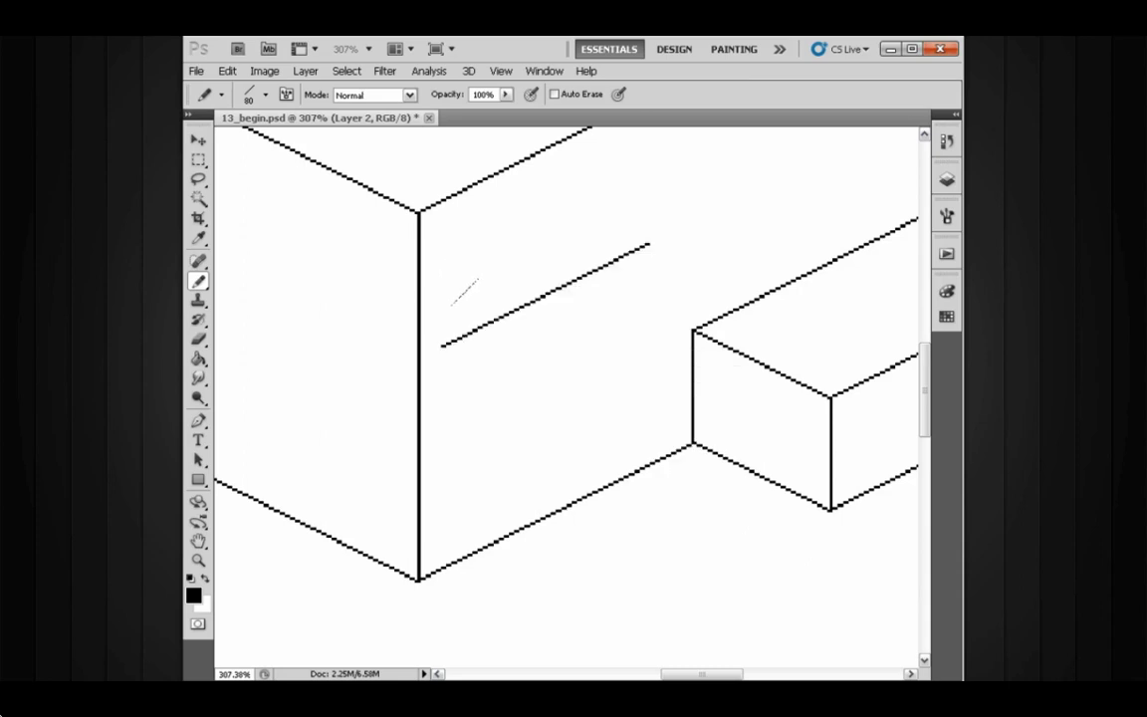
- Select the stamped line and move it down parallel to just above the face's bottom edge, then deselect
{"action": "key", "text": "l"}
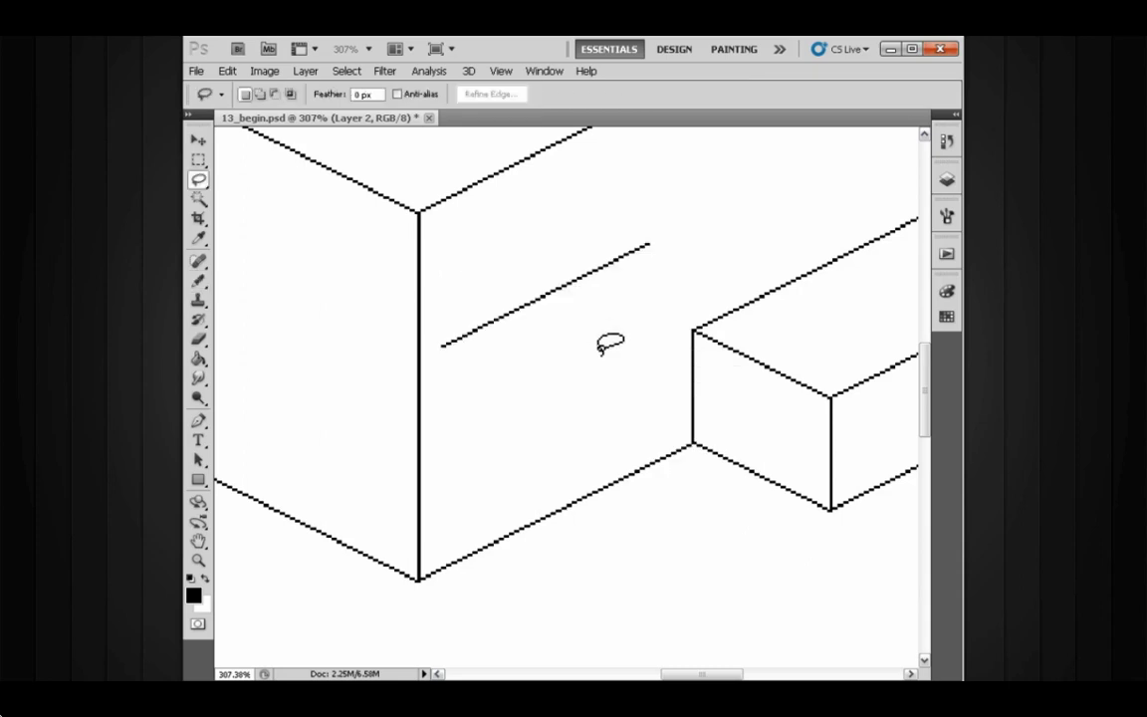
{"action": "mouse_move", "coordinate": [620, 302]}
{"action": "left_mouse_down"}
{"action": "mouse_move", "coordinate": [634, 223]}
{"action": "mouse_move", "coordinate": [481, 292]}
{"action": "mouse_move", "coordinate": [433, 346]}
{"action": "mouse_move", "coordinate": [517, 329]}
{"action": "mouse_move", "coordinate": [541, 401]}
{"action": "mouse_move", "coordinate": [519, 514]}
{"action": "left_mouse_up"}
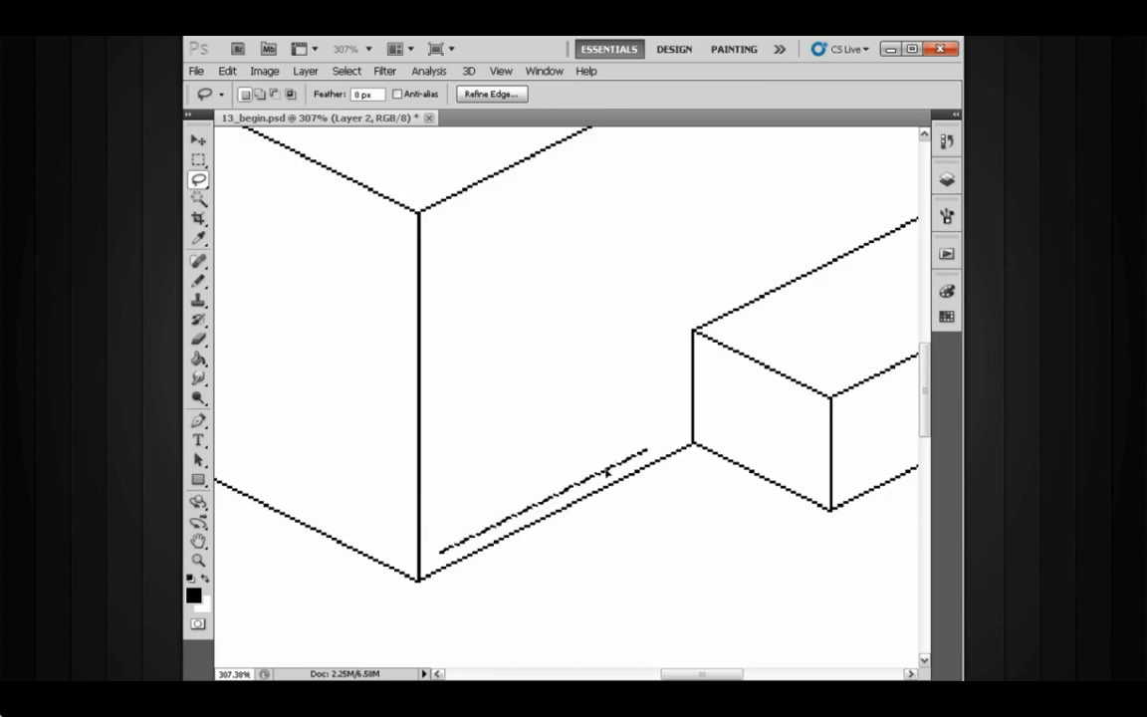
{"action": "scroll", "coordinate": [507, 516], "scroll_direction": "up", "scroll_amount": 4}
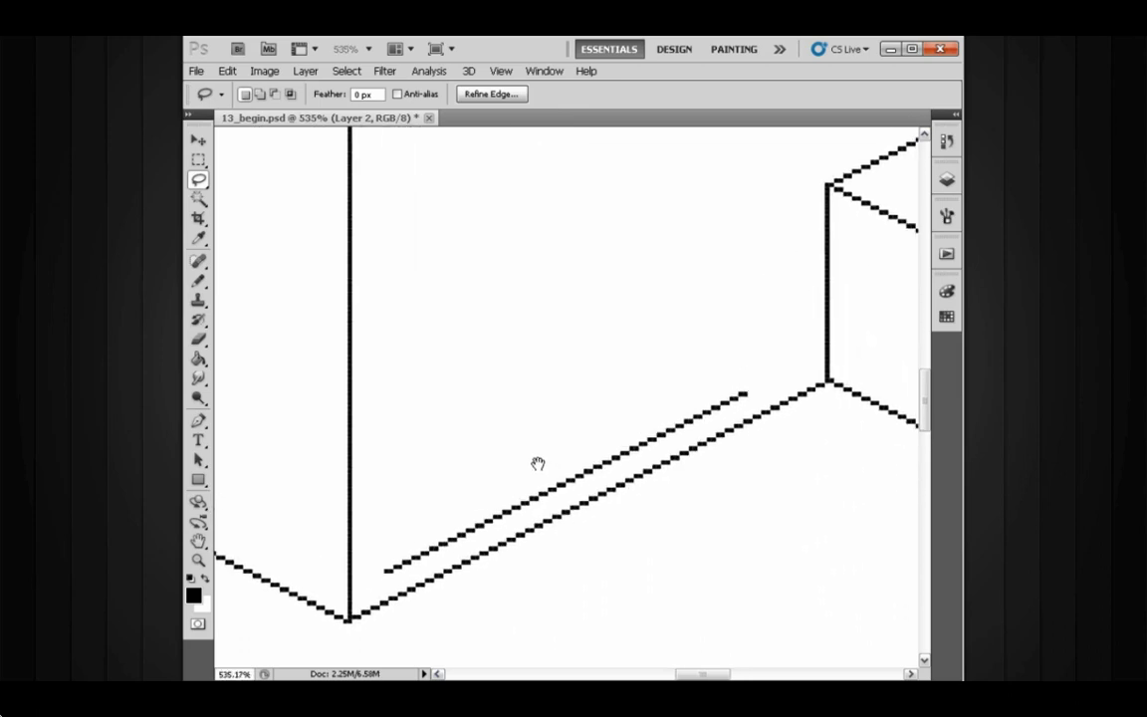
{"action": "scroll", "coordinate": [509, 481], "scroll_direction": "up", "scroll_amount": 4}
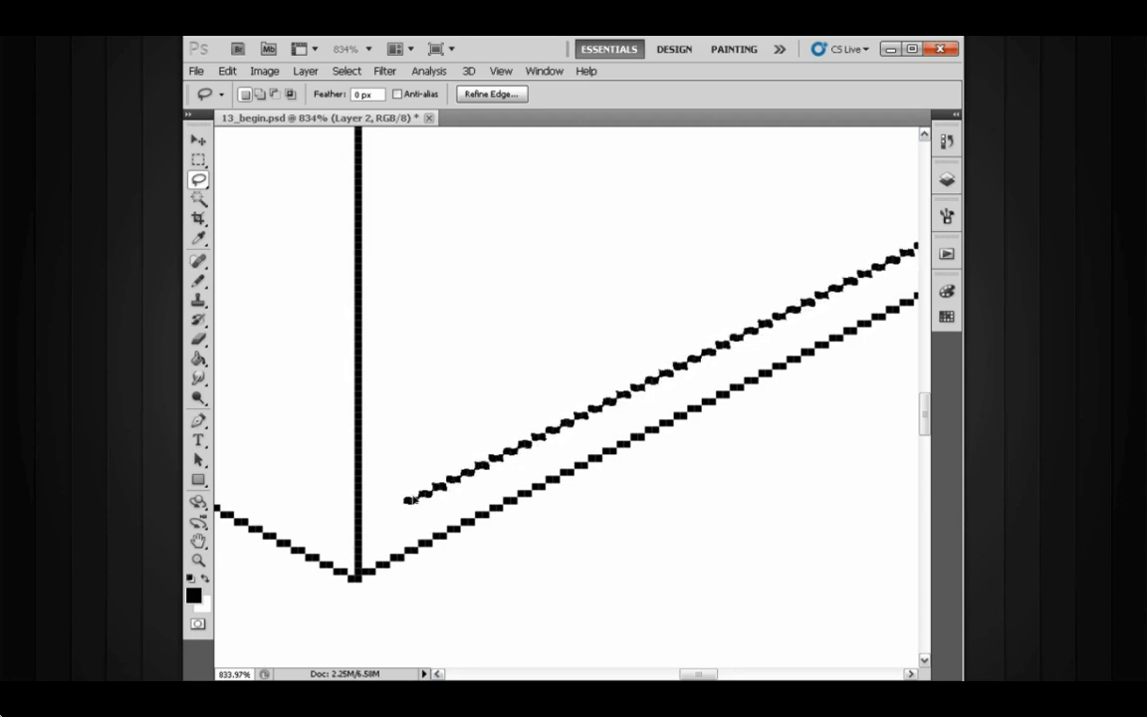
{"action": "key", "text": "ctrl+d"}
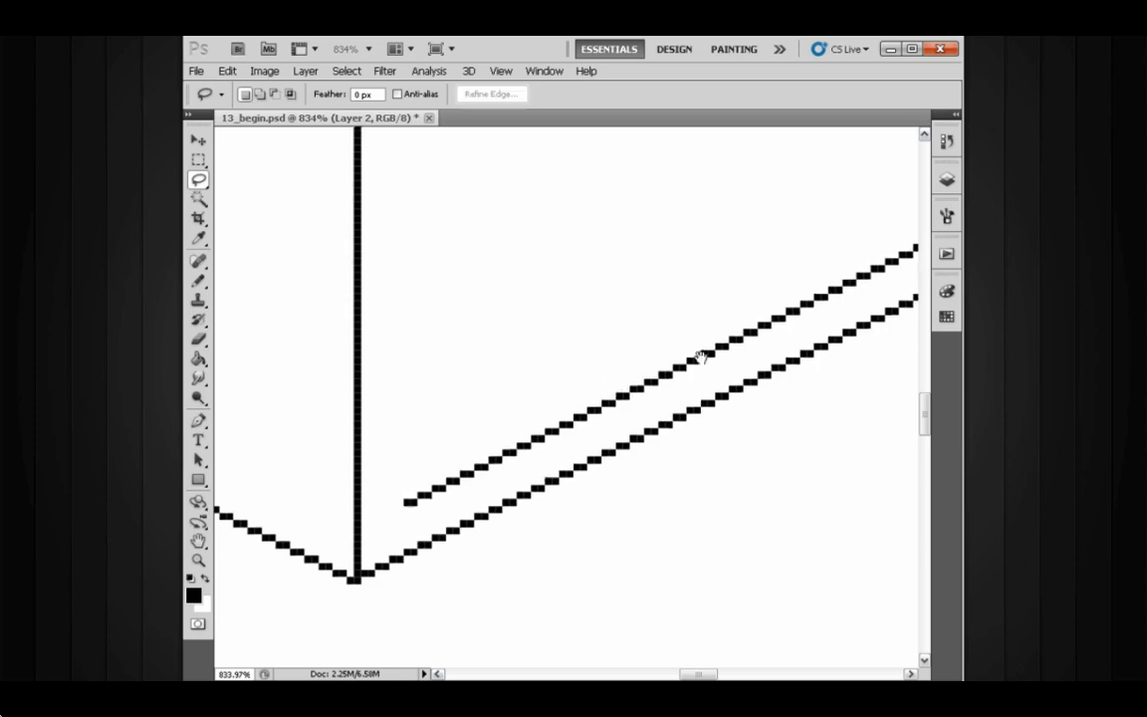
- Stamp an iso line (100) brush mark on the front face with the Pencil, then undo it
{"action": "left_click_drag", "start_coordinate": [759, 329], "coordinate": [560, 405]}
{"action": "scroll", "coordinate": [561, 404], "scroll_direction": "down", "scroll_amount": 2}
{"action": "left_click_drag", "start_coordinate": [683, 354], "coordinate": [726, 370]}
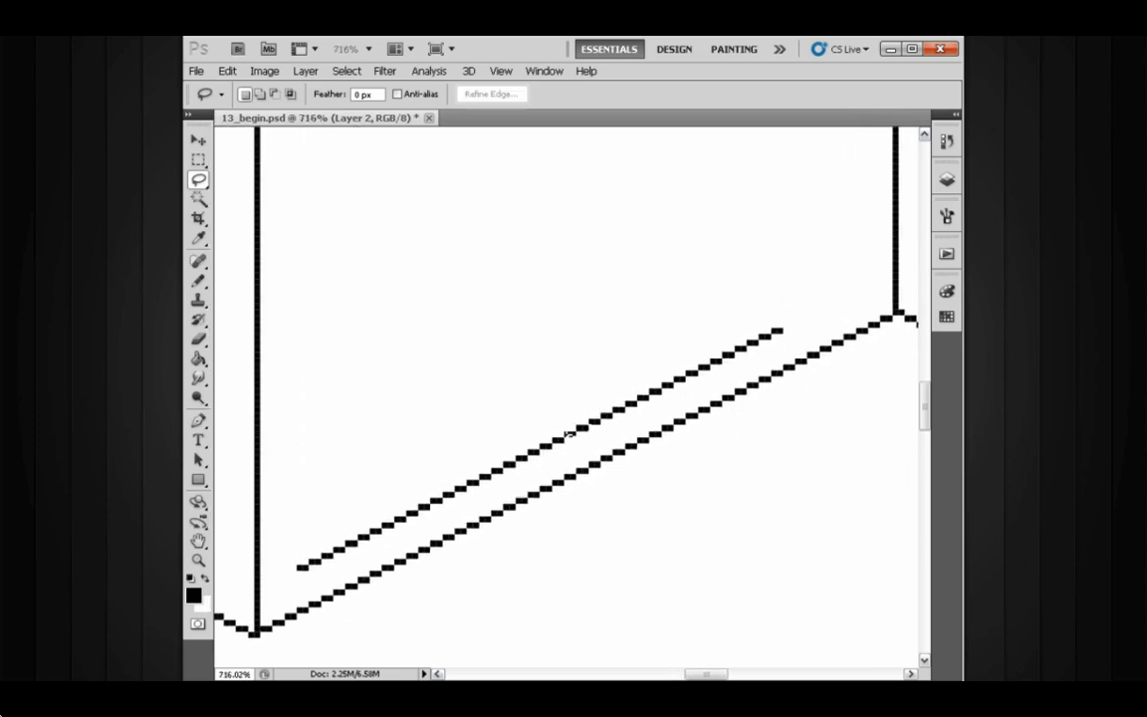
{"action": "key", "text": "b"}
{"action": "left_click_drag", "start_coordinate": [710, 357], "coordinate": [667, 374]}
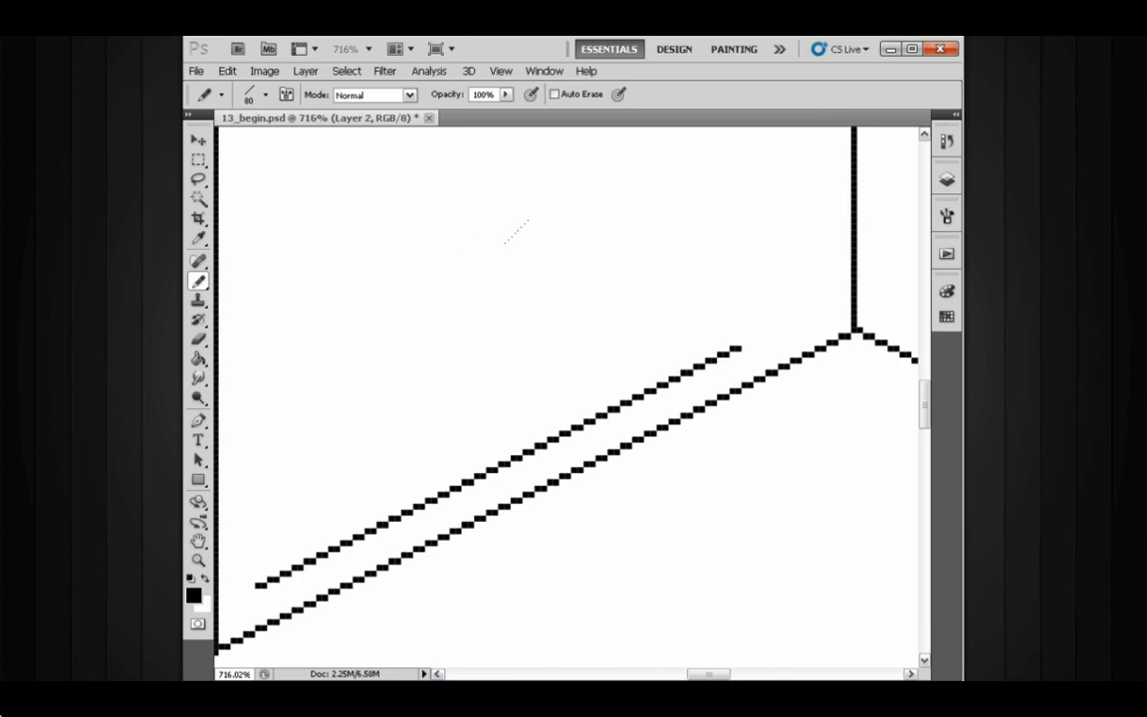
{"action": "right_click", "coordinate": [755, 347]}
{"action": "left_click", "coordinate": [787, 451]}
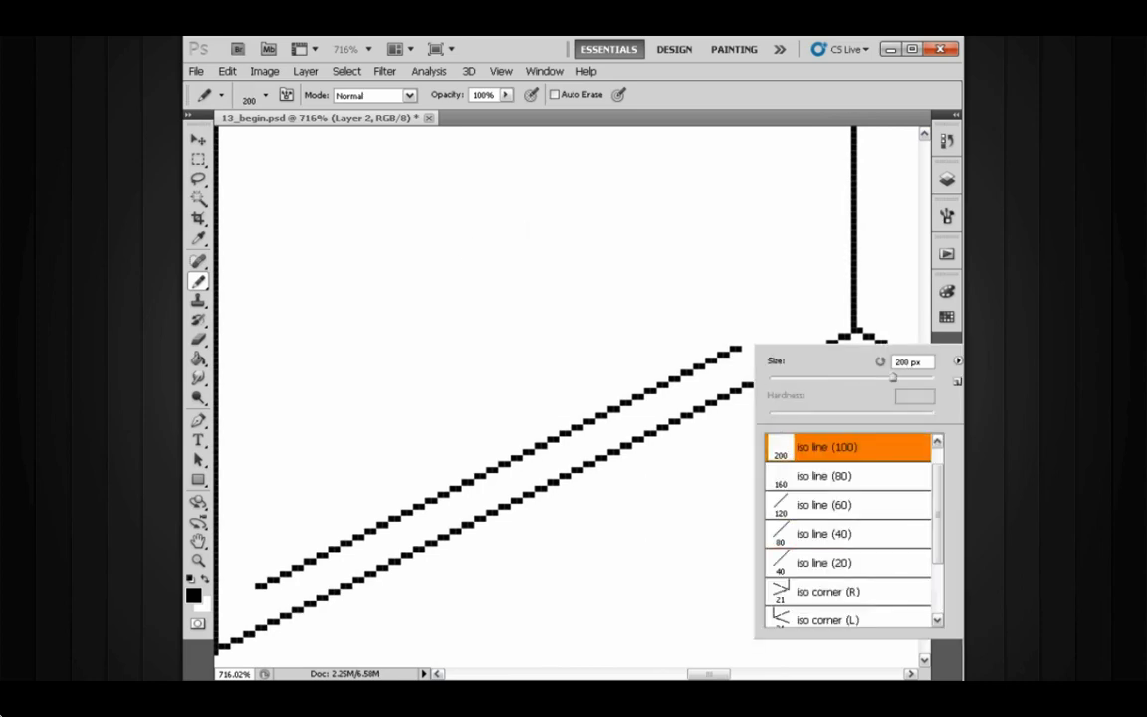
{"action": "left_click", "coordinate": [563, 425]}
{"action": "key", "text": "ctrl+z"}
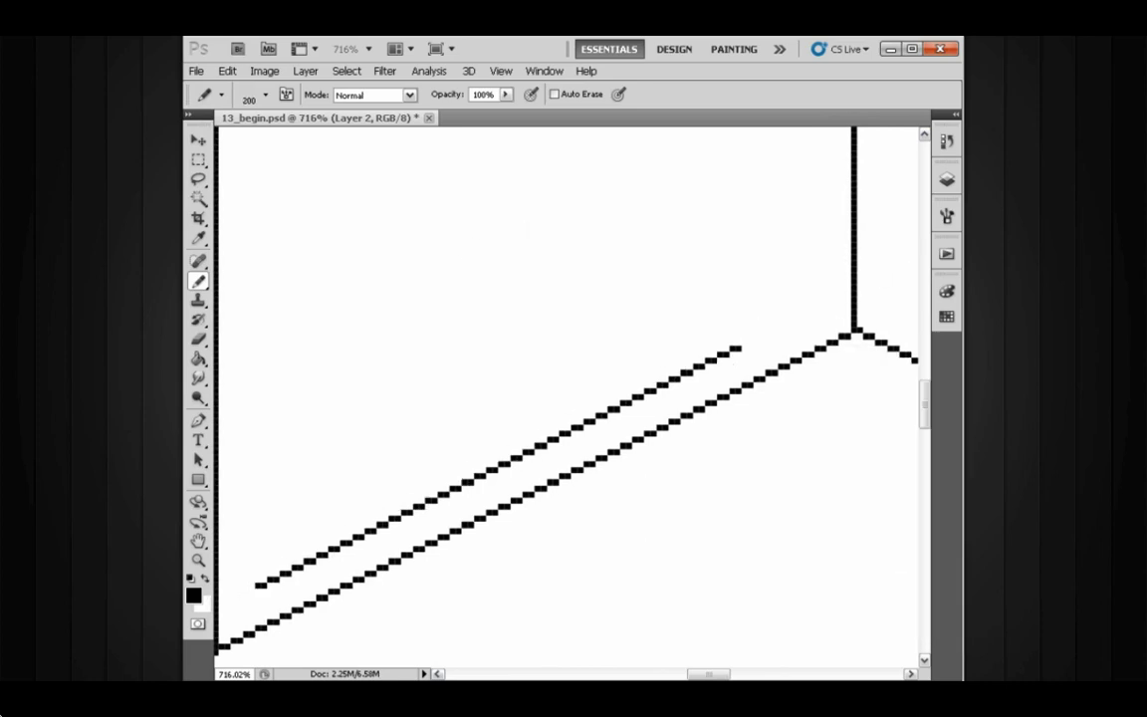
- Switch the Pencil to the One Pixel brush and extend the upper inner line's right end toward the corner
{"action": "right_click", "coordinate": [727, 360]}
{"action": "scroll", "coordinate": [727, 470], "scroll_direction": "up", "scroll_amount": 1}
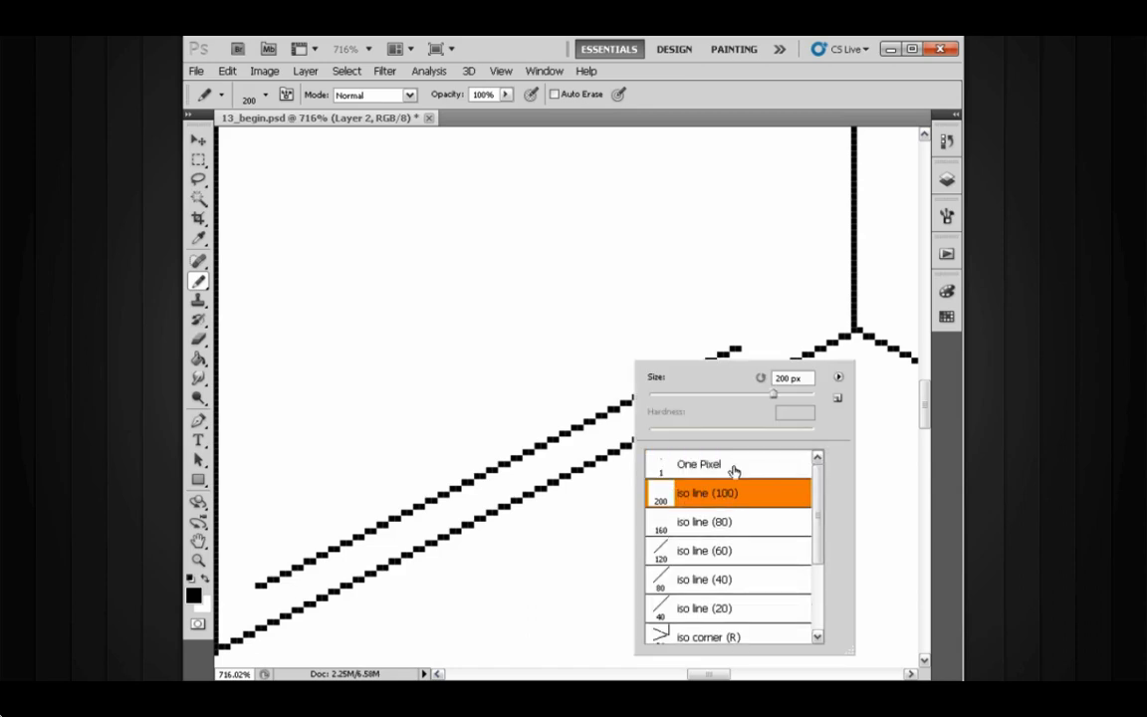
{"action": "left_click", "coordinate": [726, 464]}
{"action": "left_click", "coordinate": [677, 316]}
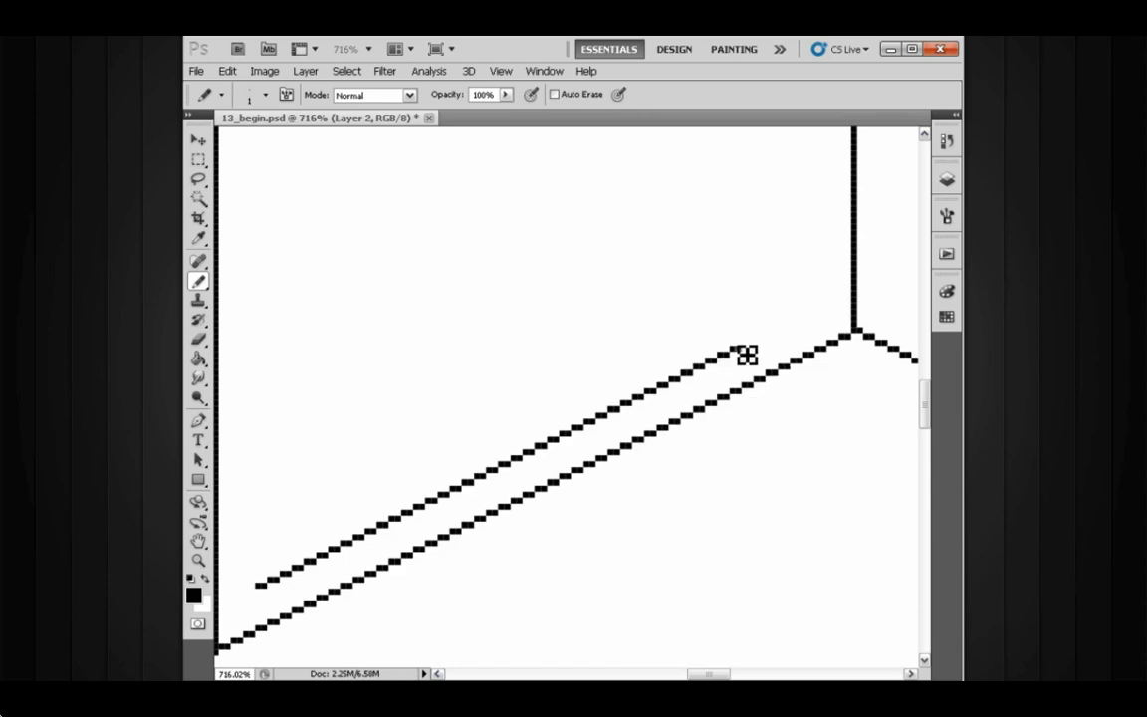
{"action": "left_click_drag", "start_coordinate": [752, 353], "coordinate": [807, 327]}
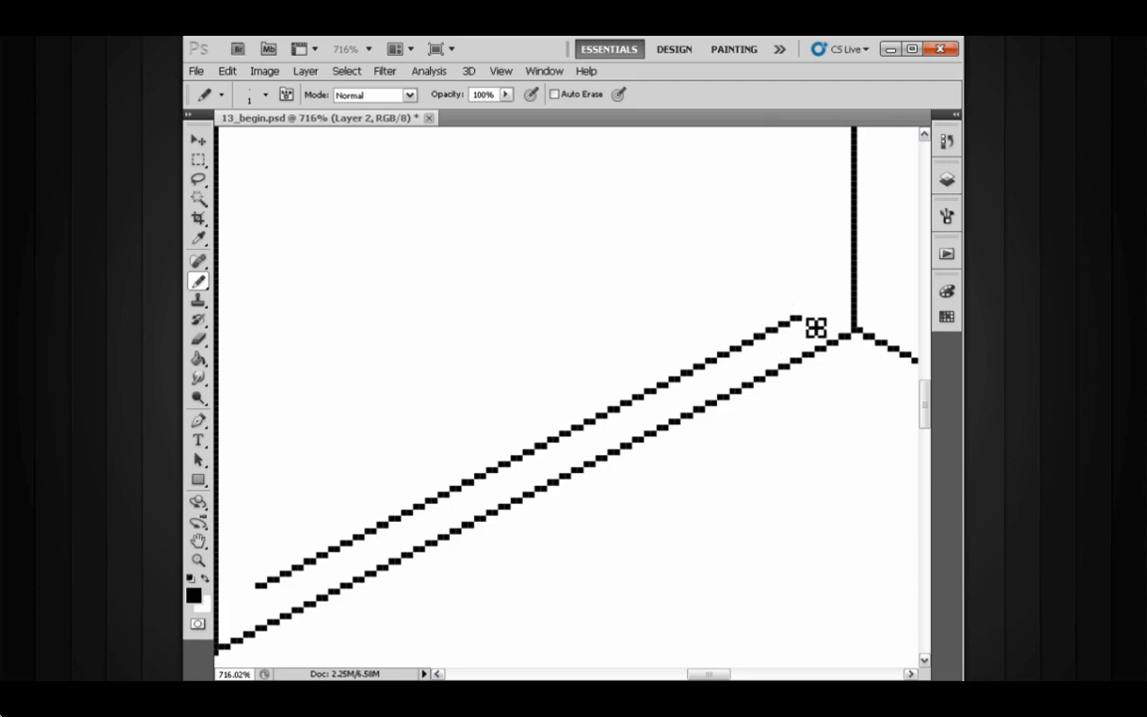
{"action": "left_click", "coordinate": [813, 317]}
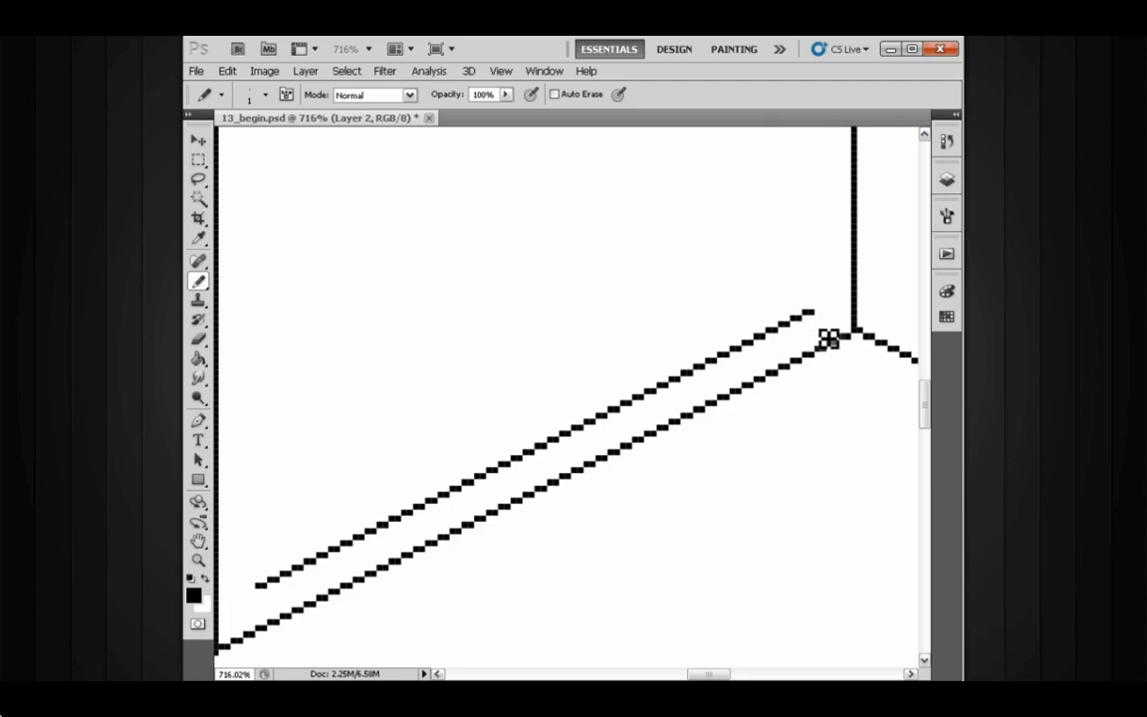
- Lasso the inner bottom line and move a duplicate of it up near the top of the front face
{"action": "left_click_drag", "start_coordinate": [578, 415], "coordinate": [661, 364]}
{"action": "left_click_drag", "start_coordinate": [422, 494], "coordinate": [420, 469]}
{"action": "left_click_drag", "start_coordinate": [582, 432], "coordinate": [579, 464]}
{"action": "left_click_drag", "start_coordinate": [617, 424], "coordinate": [578, 430]}
{"action": "left_click_drag", "start_coordinate": [612, 421], "coordinate": [597, 419]}
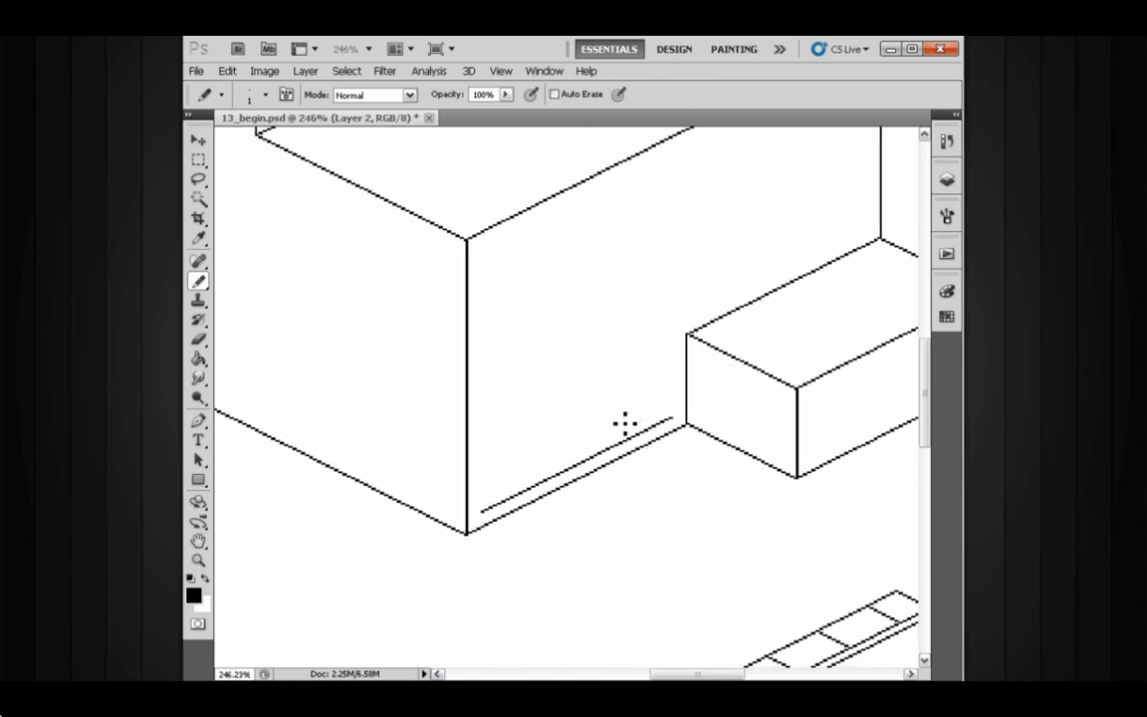
{"action": "key", "text": "l"}
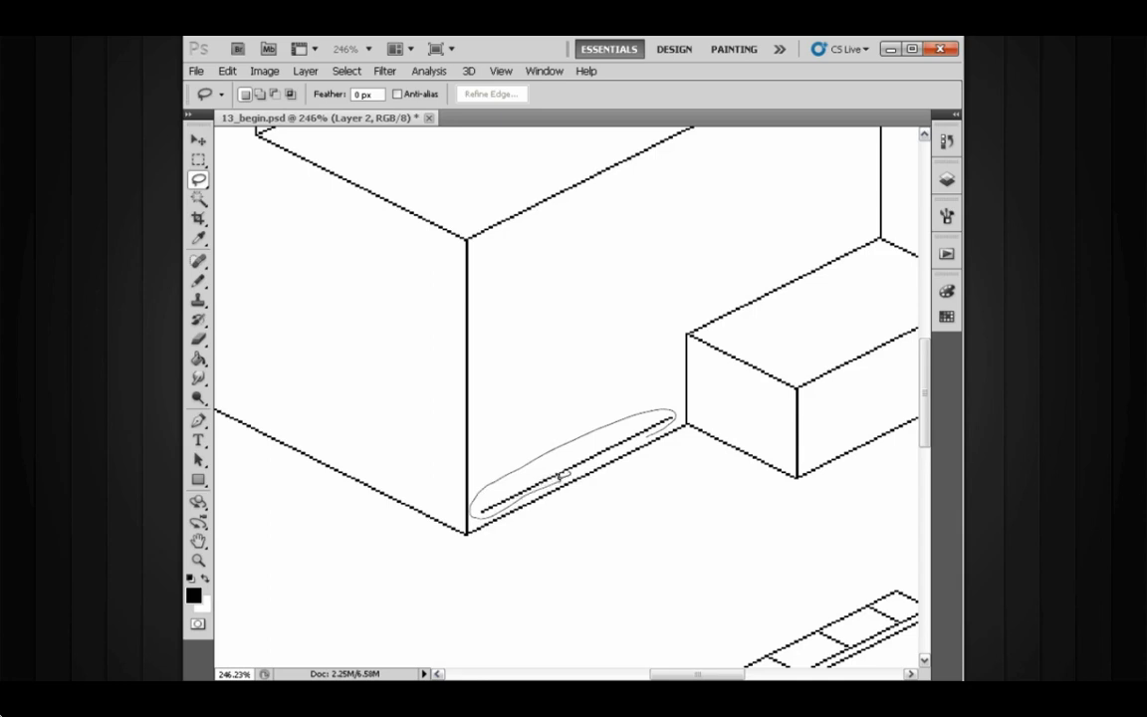
{"action": "key", "text": "v"}
{"action": "mouse_move", "coordinate": [619, 445]}
{"action": "left_mouse_down"}
{"action": "mouse_move", "coordinate": [586, 439]}
{"action": "mouse_move", "coordinate": [555, 264]}
{"action": "left_mouse_up"}
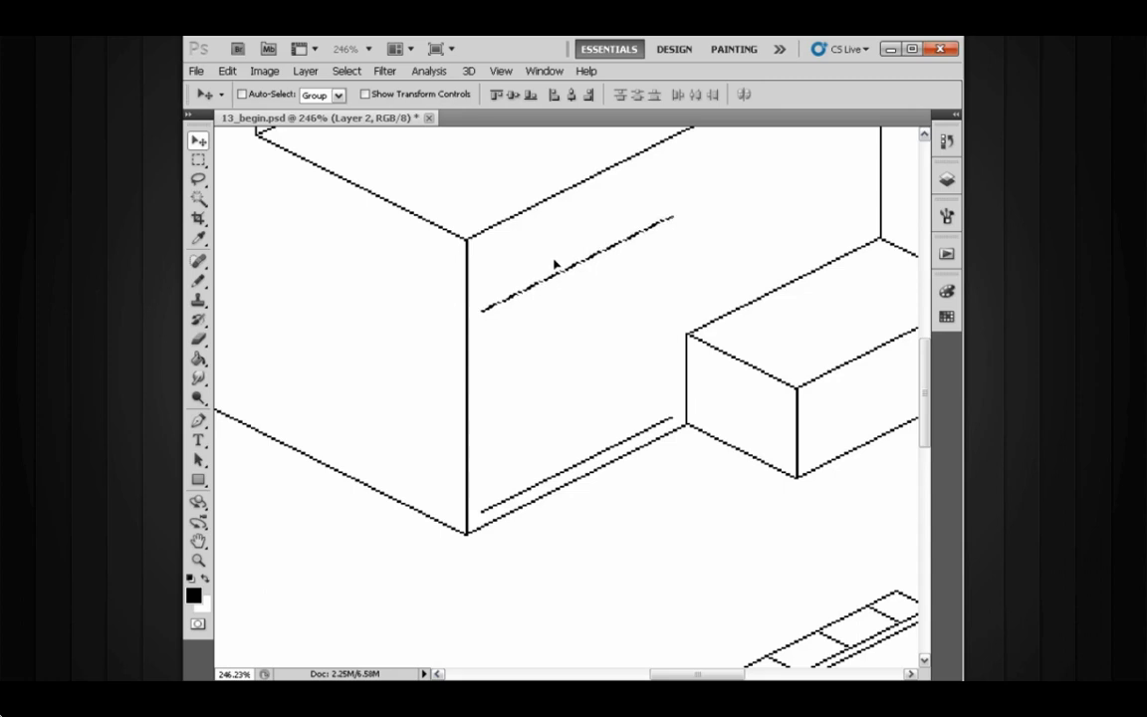
{"action": "left_click_drag", "start_coordinate": [586, 380], "coordinate": [571, 385]}
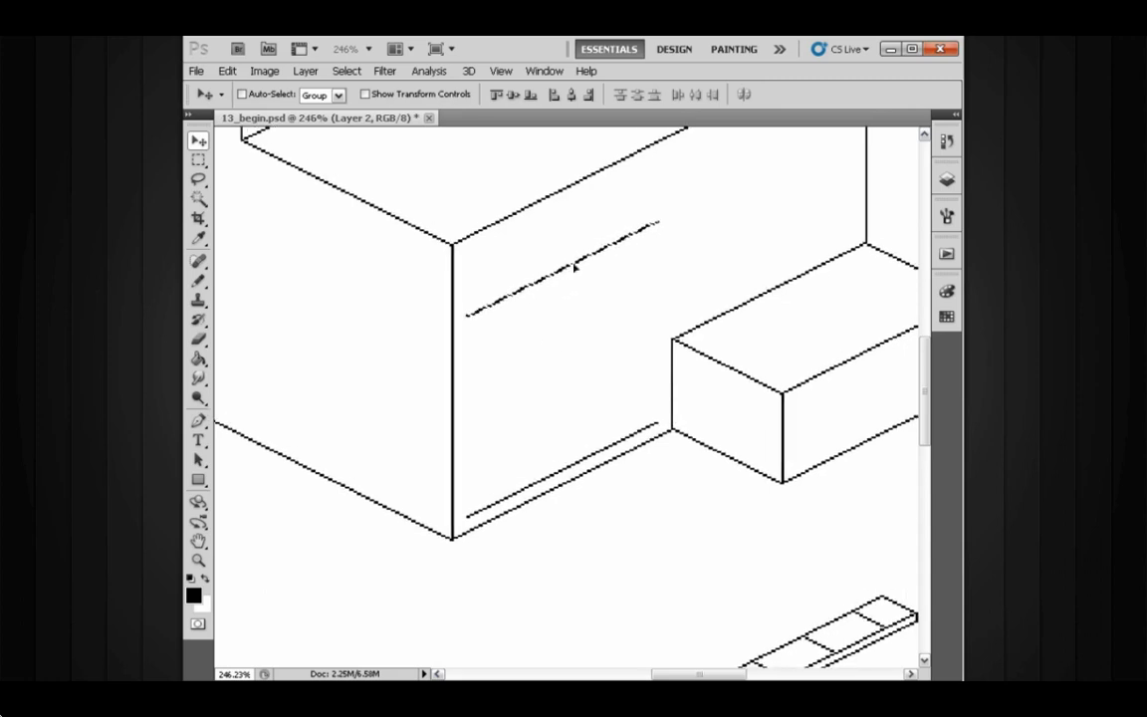
{"action": "left_click_drag", "start_coordinate": [587, 330], "coordinate": [616, 344]}
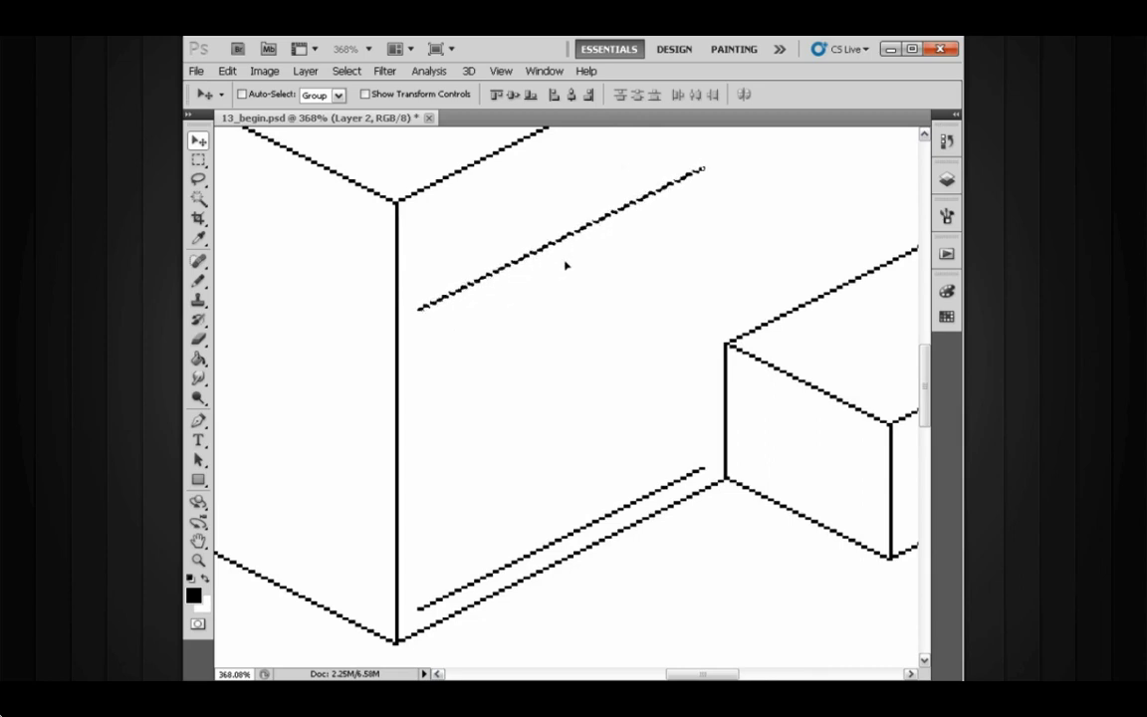
- Examine Layer 2 and its layer mask in the Layers panel
{"action": "key", "text": "b"}
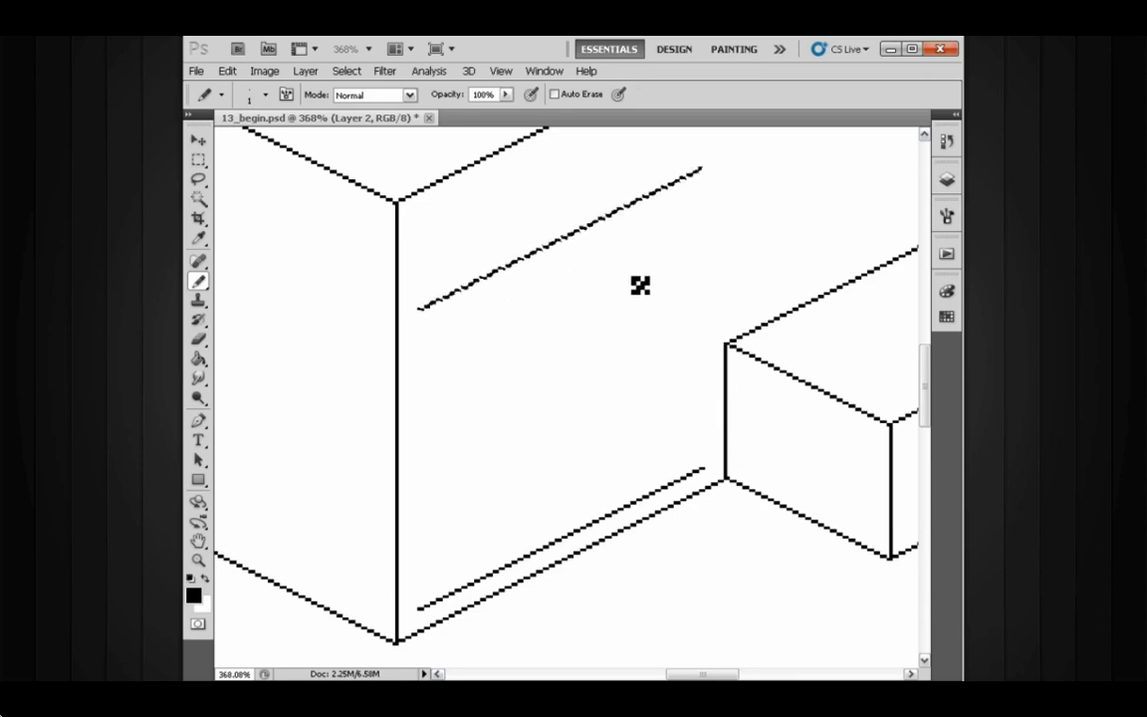
{"action": "scroll", "coordinate": [640, 286], "scroll_direction": "up", "scroll_amount": 2}
{"action": "left_click_drag", "start_coordinate": [673, 225], "coordinate": [725, 238]}
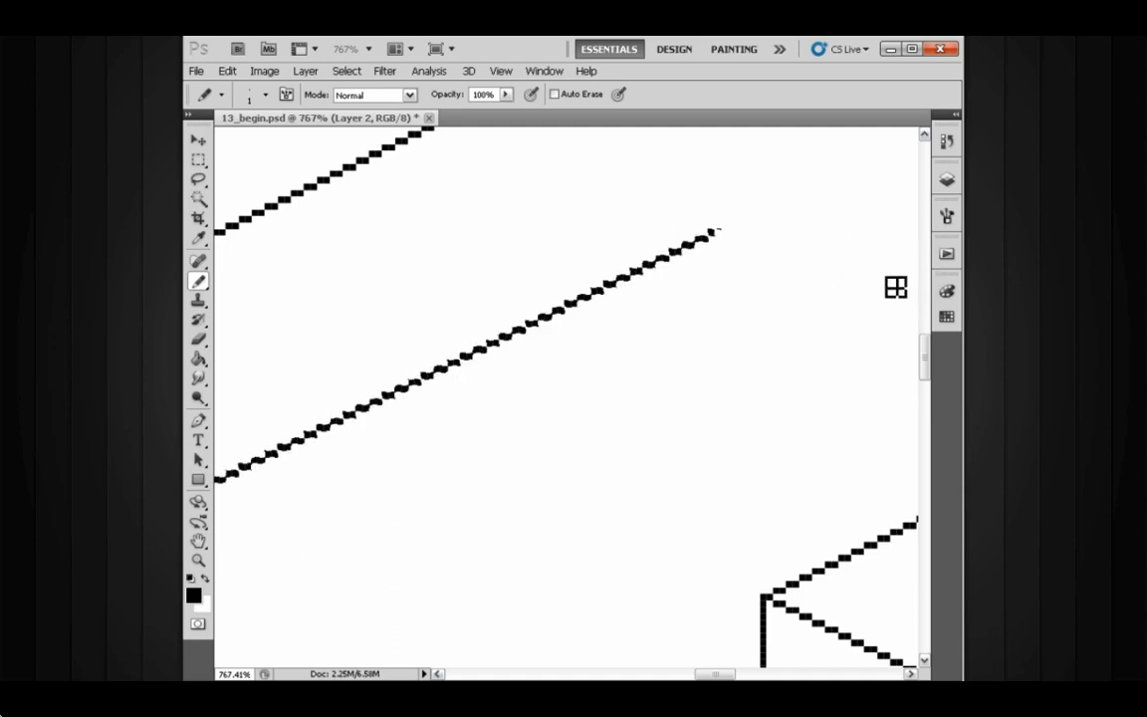
{"action": "key", "text": "F7"}
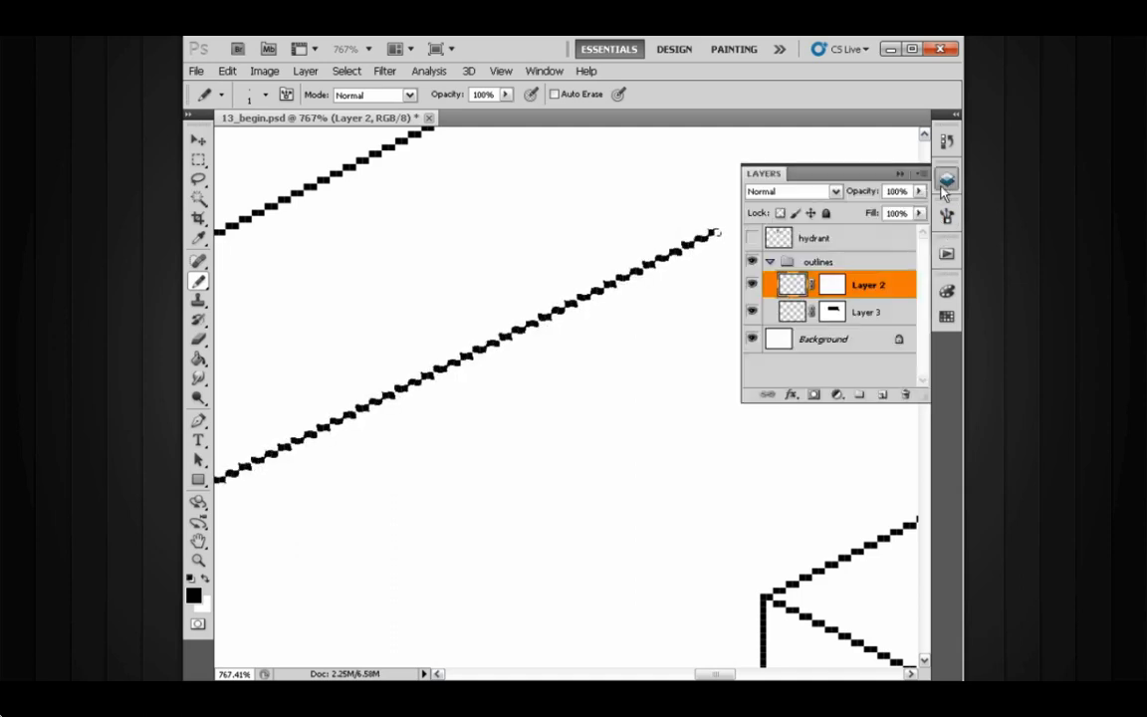
{"action": "left_click", "coordinate": [834, 287]}
{"action": "key", "text": "x"}
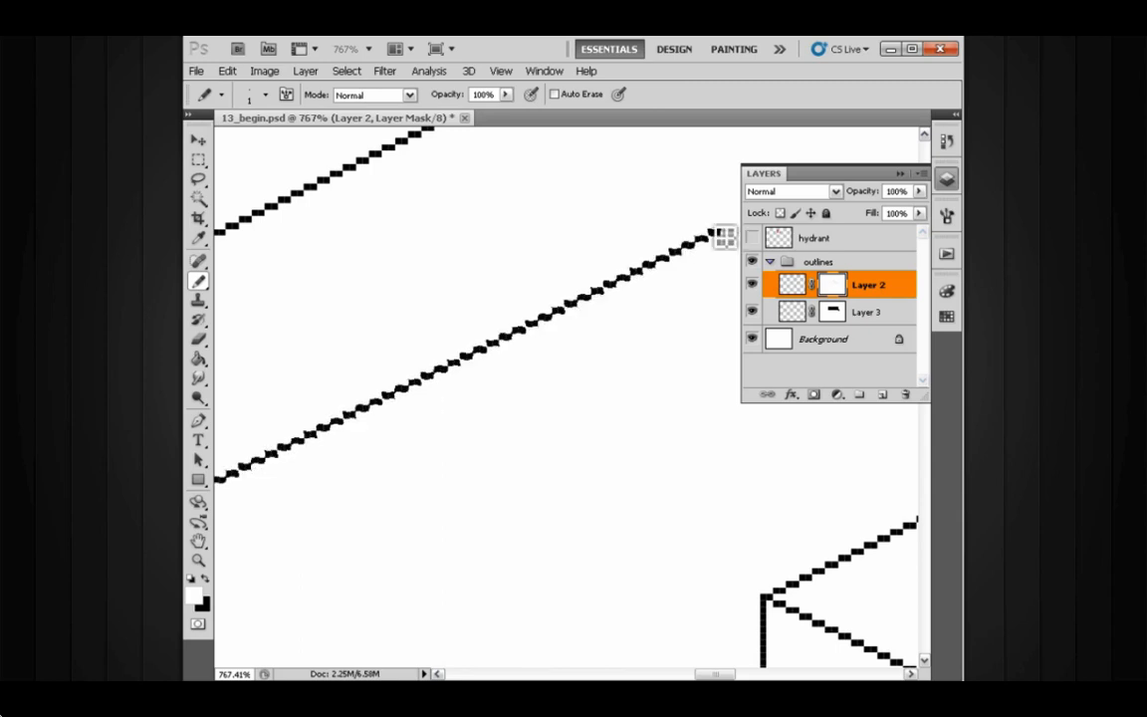
{"action": "key", "text": "x"}
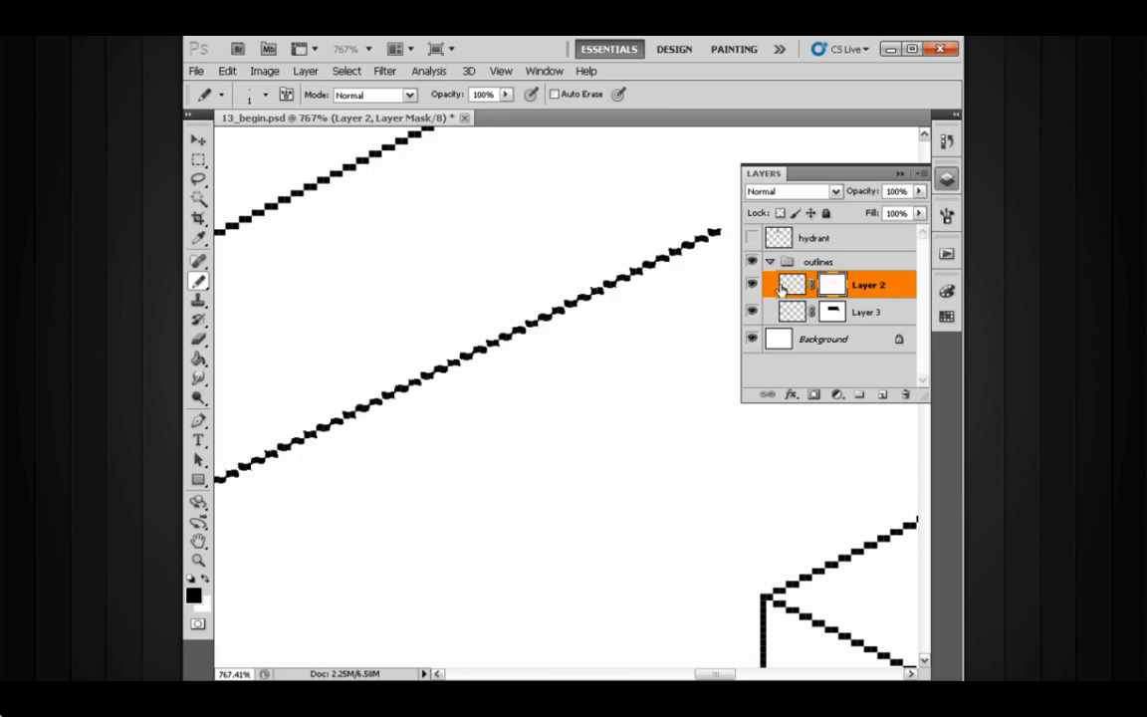
{"action": "left_click", "coordinate": [791, 286]}
{"action": "left_click", "coordinate": [899, 175]}
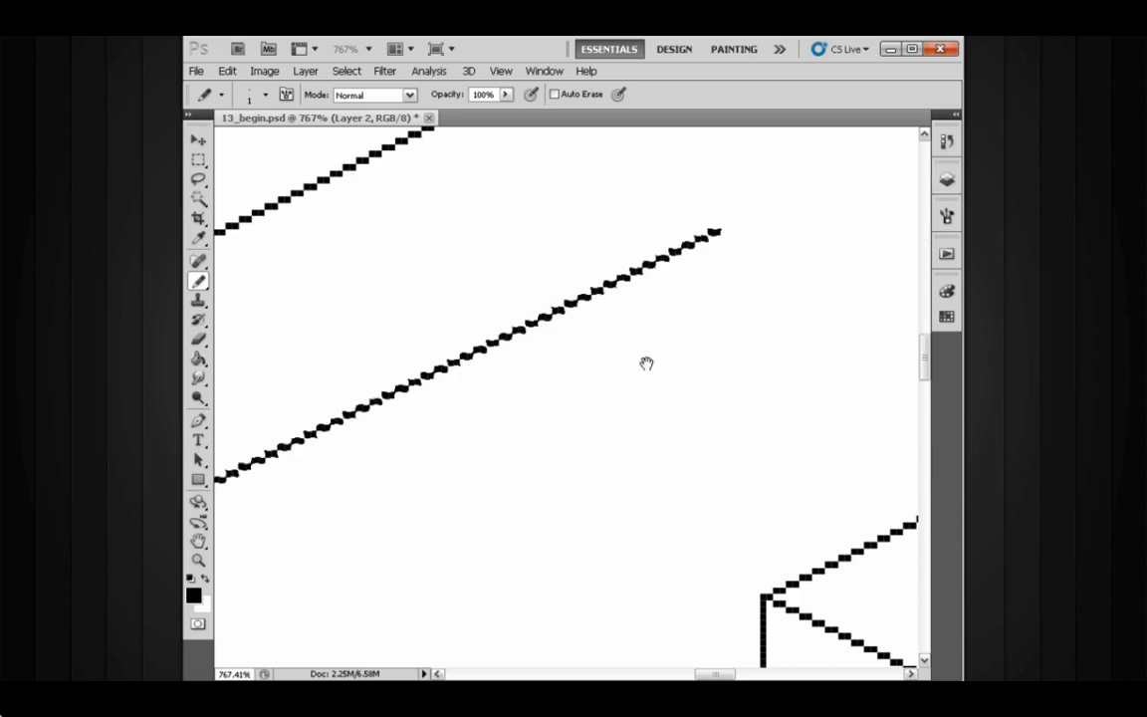
- Extend the copied upper line's right end a few pixels with the pencil
{"action": "left_click_drag", "start_coordinate": [604, 382], "coordinate": [707, 328]}
{"action": "mouse_move", "coordinate": [682, 407]}
{"action": "left_mouse_down"}
{"action": "mouse_move", "coordinate": [604, 410]}
{"action": "mouse_move", "coordinate": [584, 323]}
{"action": "mouse_move", "coordinate": [574, 355]}
{"action": "mouse_move", "coordinate": [617, 341]}
{"action": "mouse_move", "coordinate": [586, 322]}
{"action": "mouse_move", "coordinate": [587, 266]}
{"action": "mouse_move", "coordinate": [594, 349]}
{"action": "left_mouse_up"}
{"action": "left_click_drag", "start_coordinate": [702, 280], "coordinate": [740, 273]}
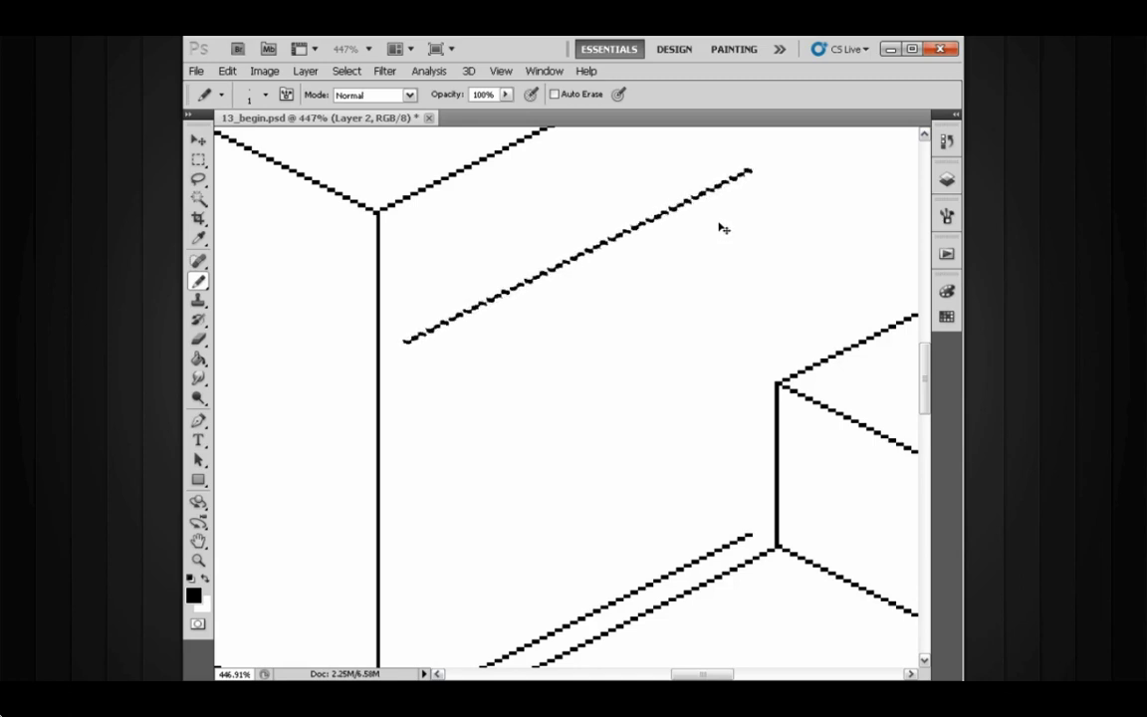
{"action": "left_click_drag", "start_coordinate": [723, 228], "coordinate": [733, 223]}
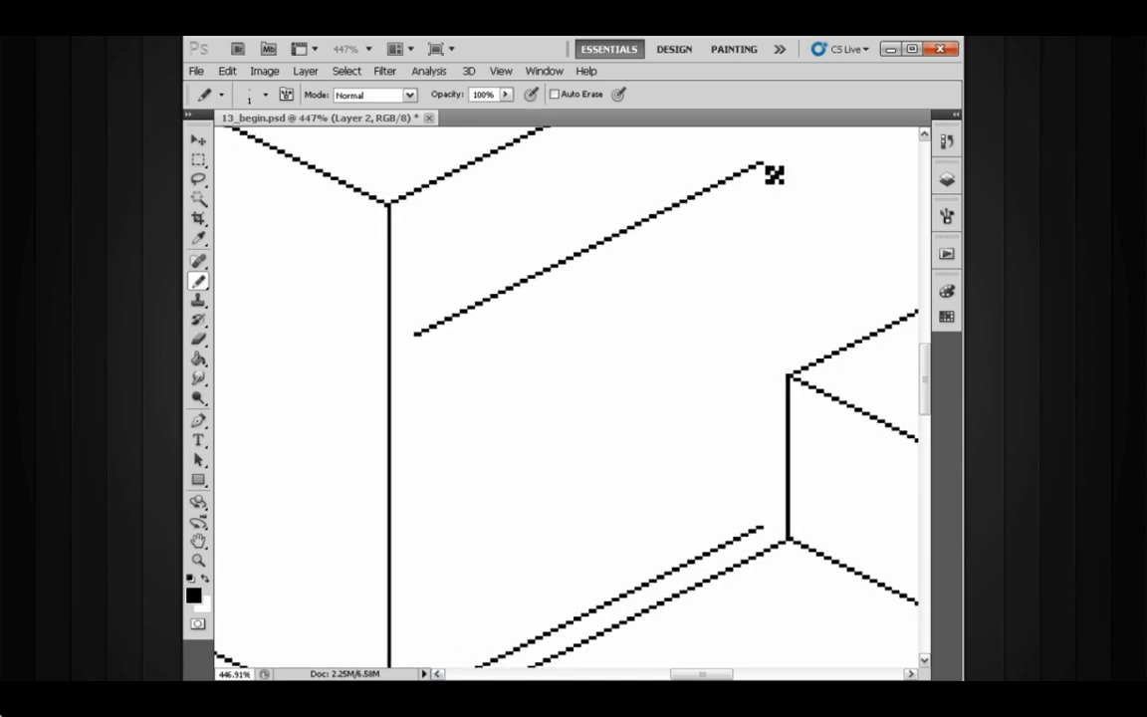
- Draw vertical pencil lines down from both ends of the upper line to the inner bottom line, forming a panel
{"action": "left_click_drag", "start_coordinate": [656, 307], "coordinate": [673, 248]}
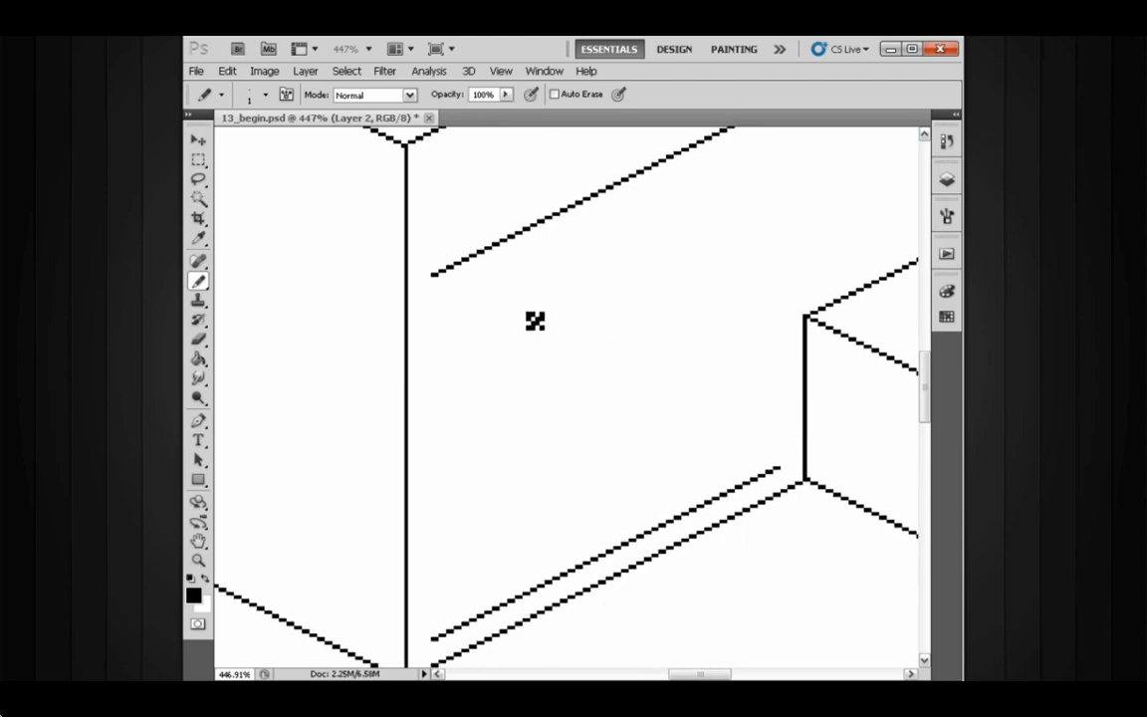
{"action": "left_click_drag", "start_coordinate": [435, 283], "coordinate": [434, 635]}
{"action": "left_click_drag", "start_coordinate": [714, 282], "coordinate": [634, 355]}
{"action": "left_click_drag", "start_coordinate": [708, 193], "coordinate": [711, 289]}
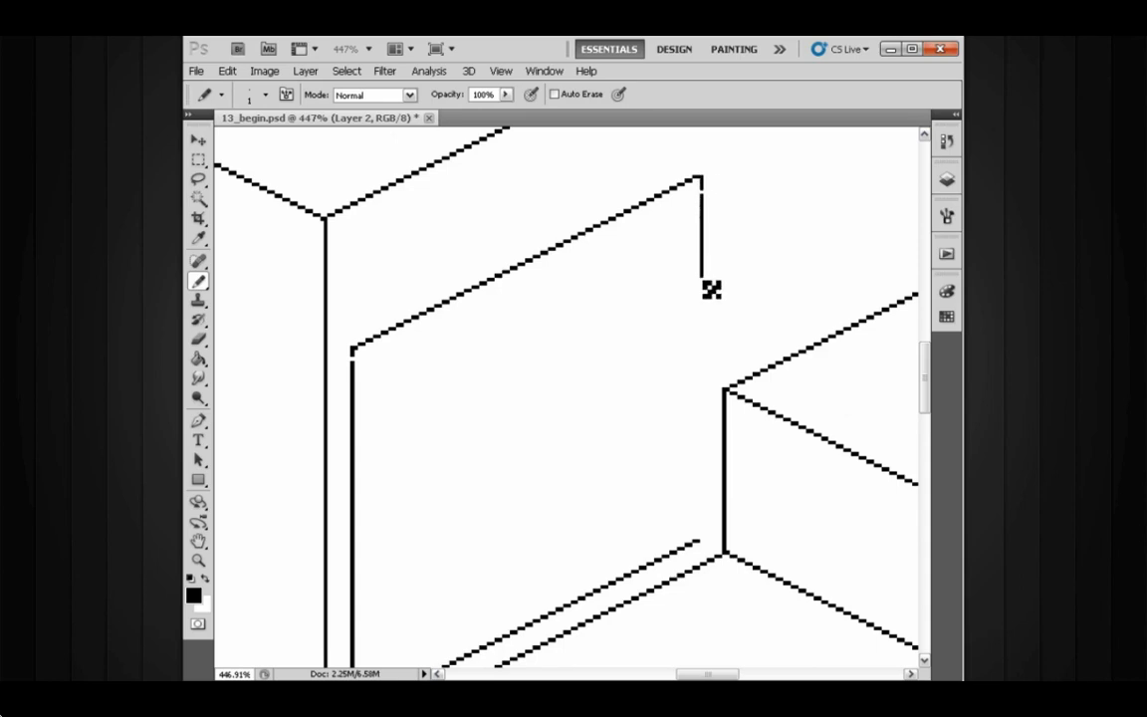
{"action": "key", "text": "ctrl+z"}
{"action": "left_click_drag", "start_coordinate": [708, 189], "coordinate": [723, 540]}
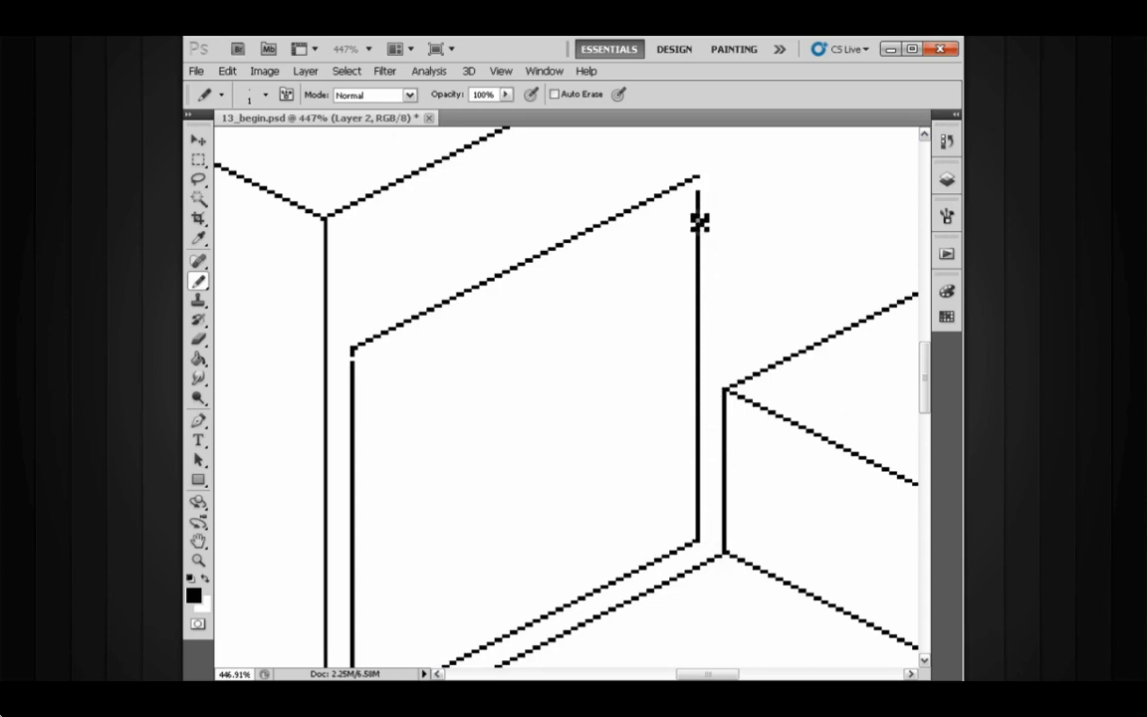
- Check Layer 2's mask and layer thumbnails in the Layers panel
{"action": "left_click", "coordinate": [945, 181]}
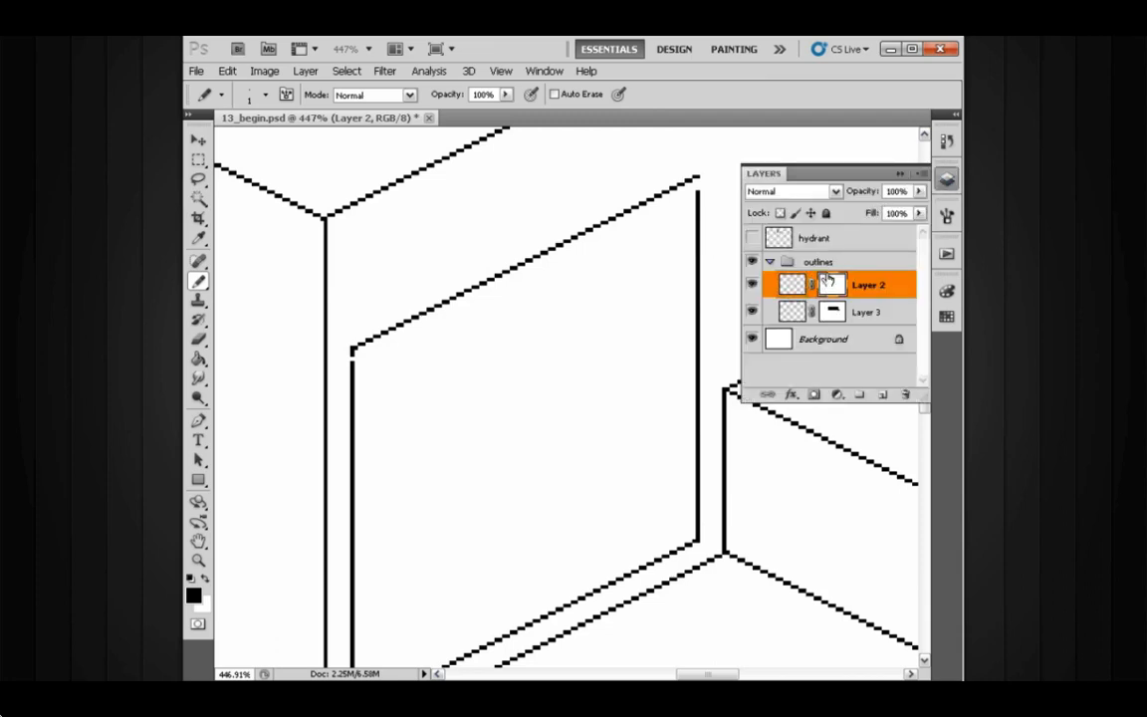
{"action": "left_click", "coordinate": [829, 284]}
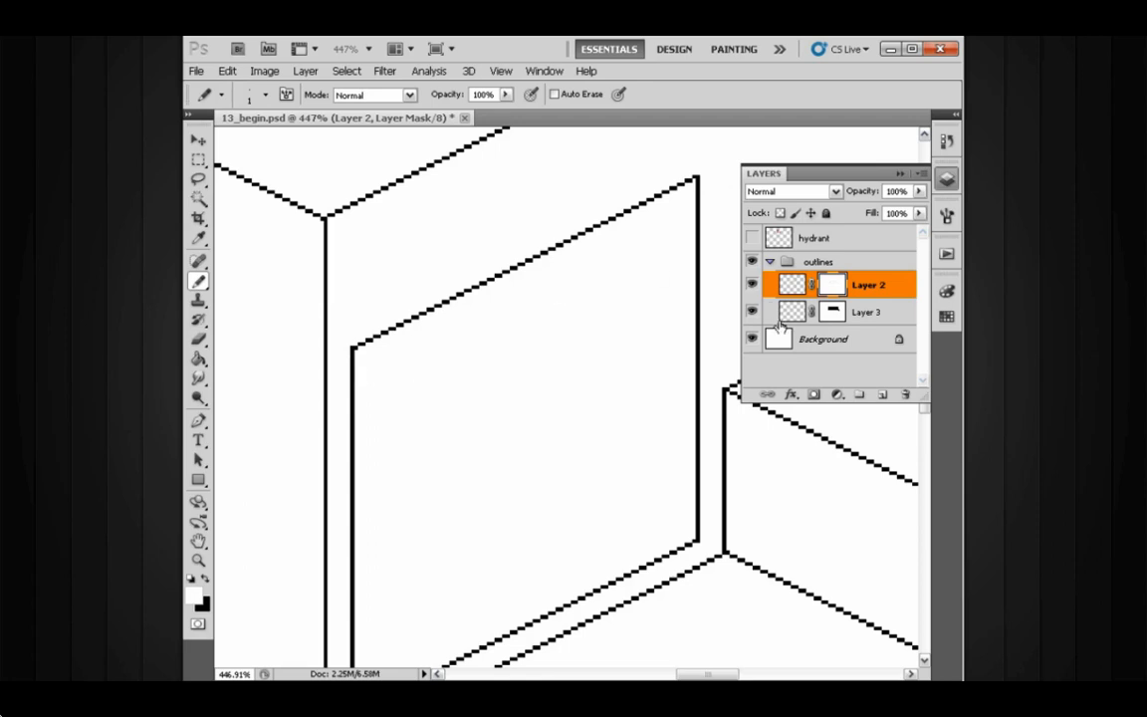
{"action": "left_click", "coordinate": [786, 285]}
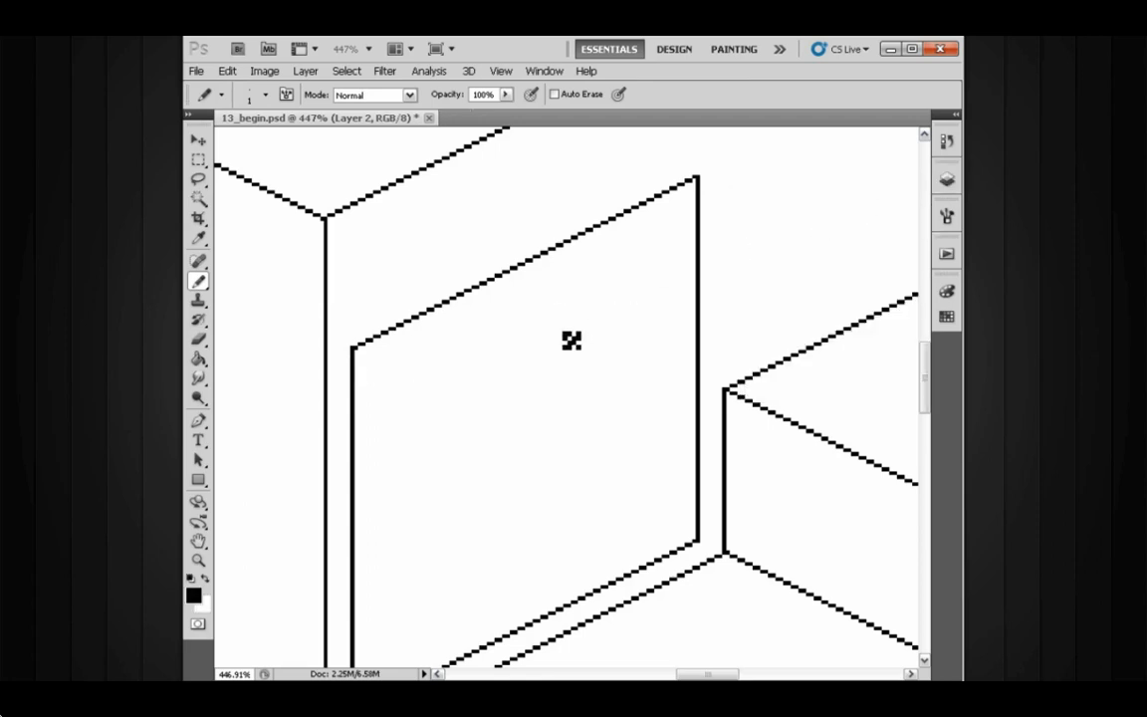
{"action": "left_click_drag", "start_coordinate": [502, 376], "coordinate": [553, 313]}
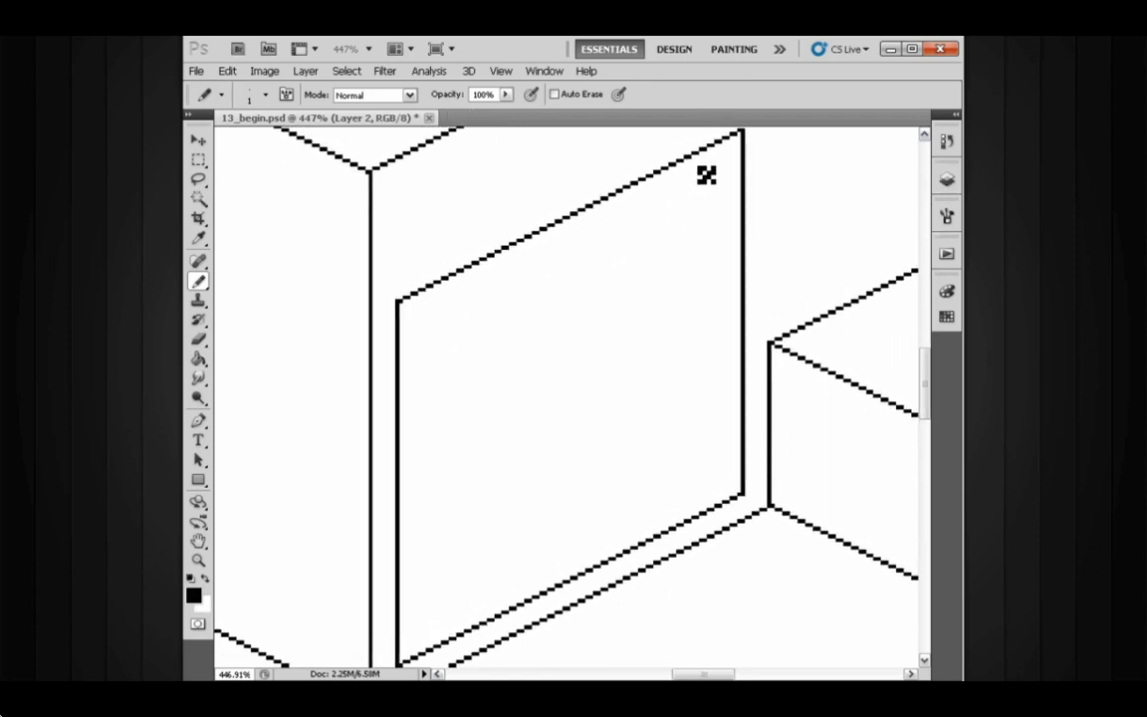
{"action": "scroll", "coordinate": [701, 196], "scroll_direction": "down", "scroll_amount": 3}
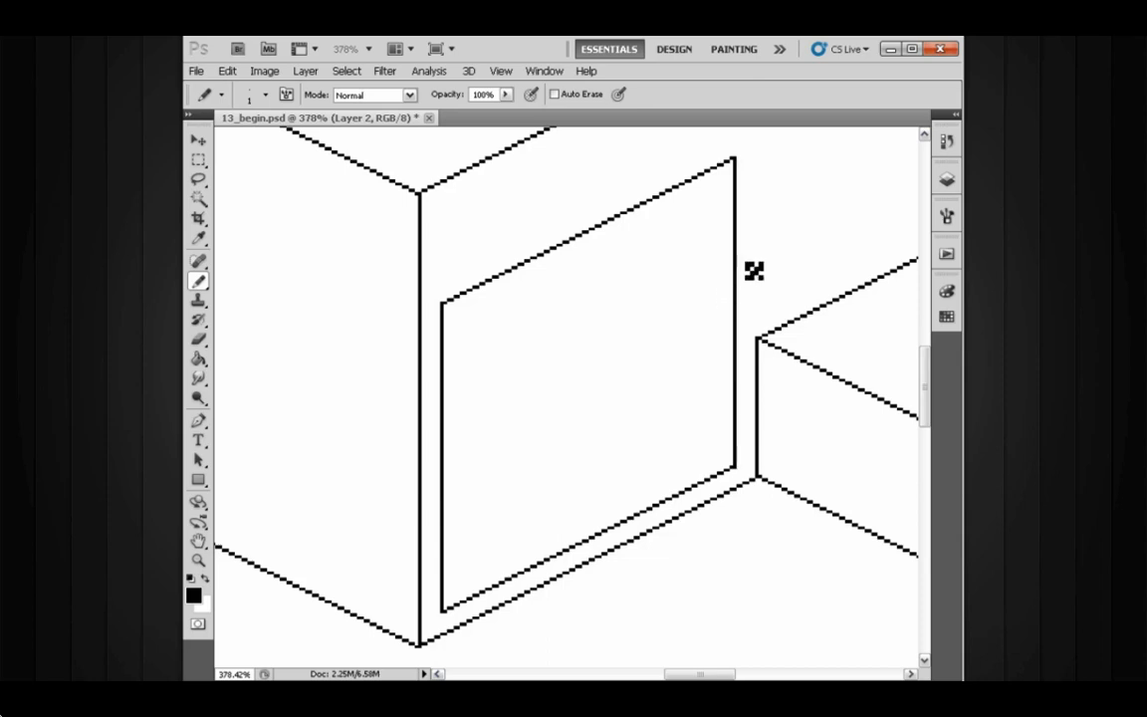
- Create a new empty layer with default settings
{"action": "key", "text": "ctrl+shift+n"}
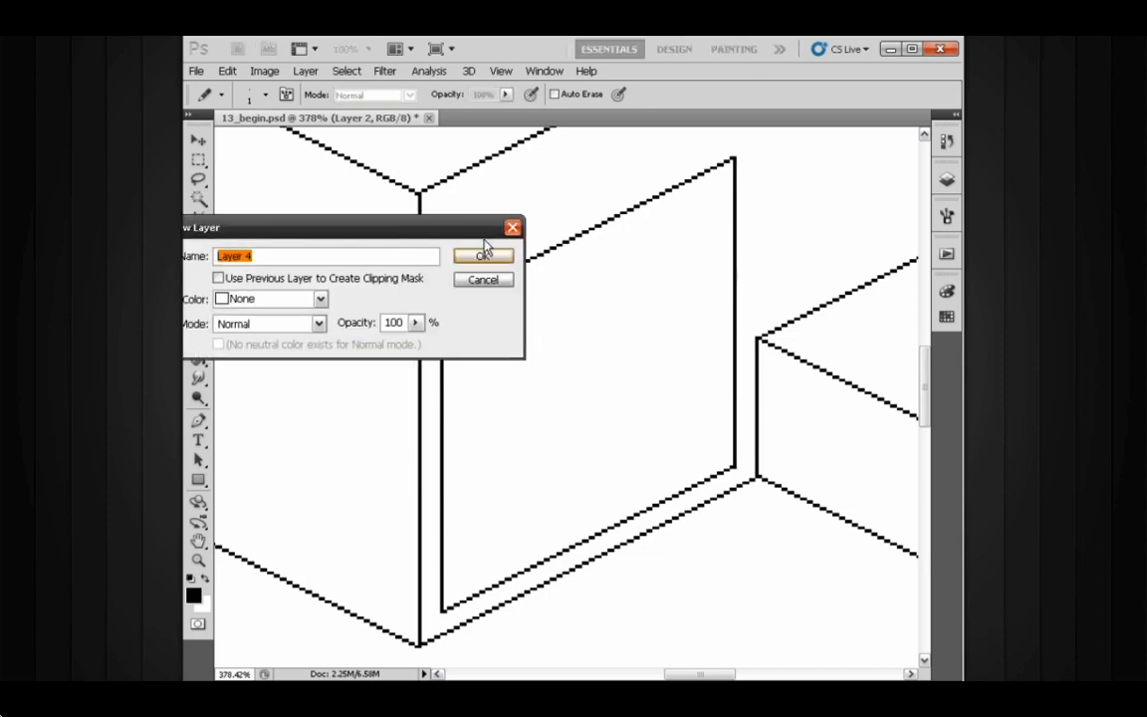
{"action": "left_click_drag", "start_coordinate": [485, 239], "coordinate": [609, 248]}
{"action": "left_click", "coordinate": [625, 273]}
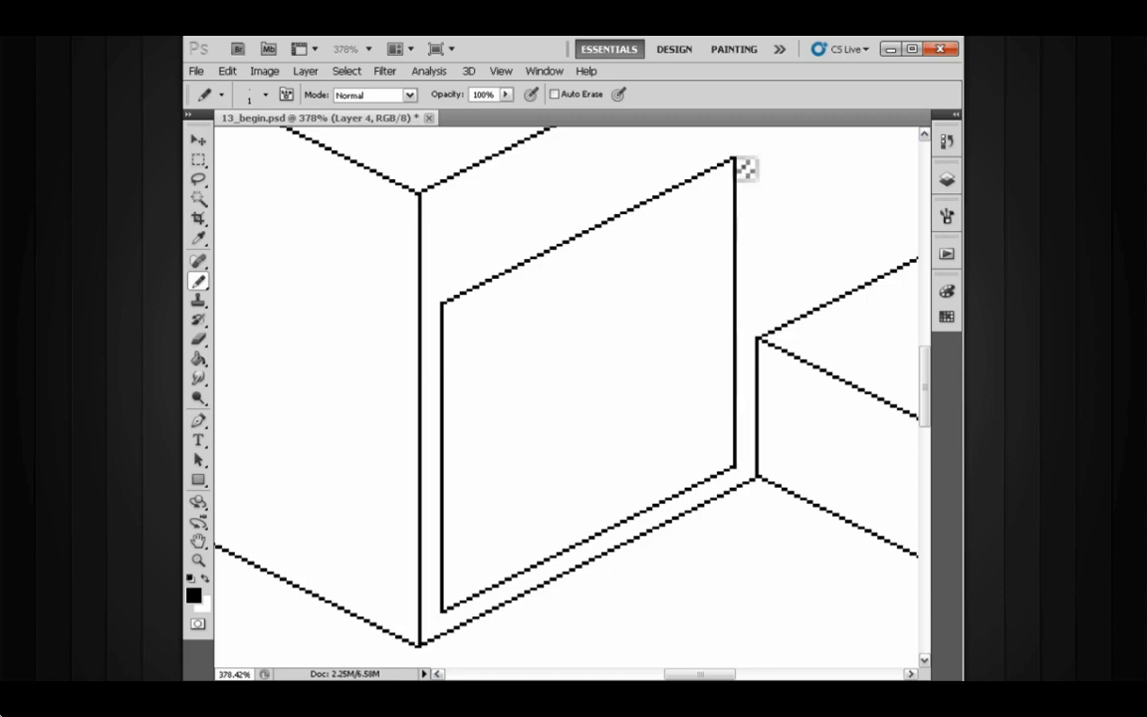
- Draw pencil diagonals between the panel's opposite corners on the new layer, forming an X
{"action": "left_click", "coordinate": [735, 158]}
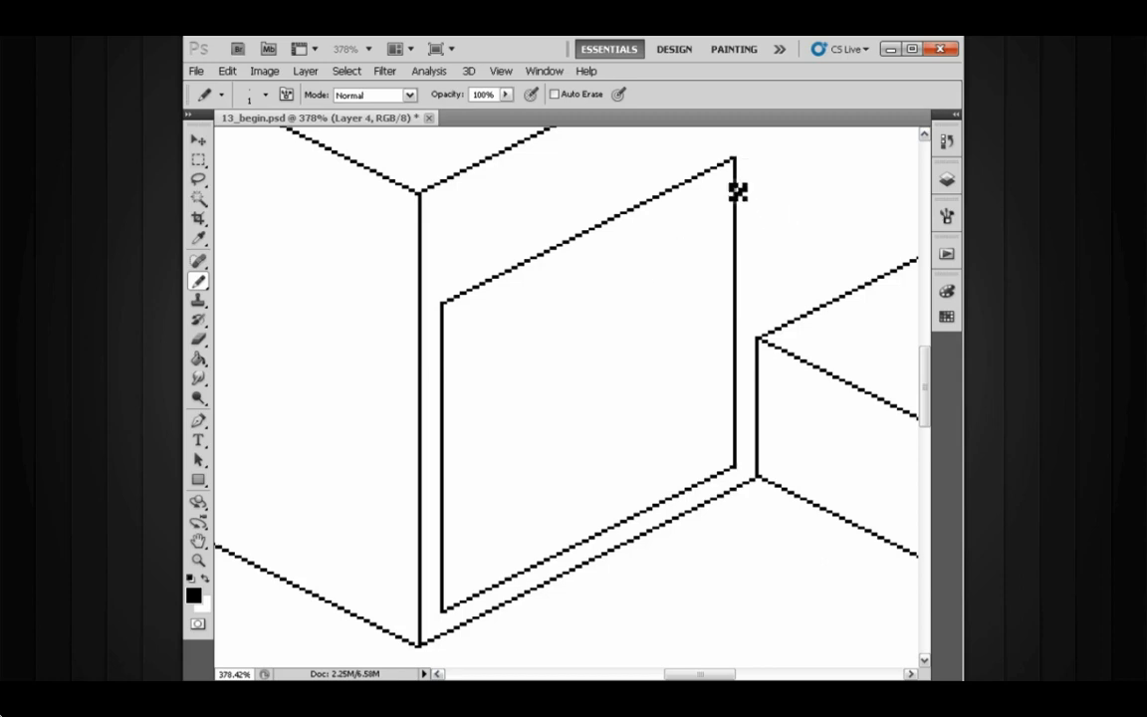
{"action": "left_click", "coordinate": [446, 612], "text": "shift"}
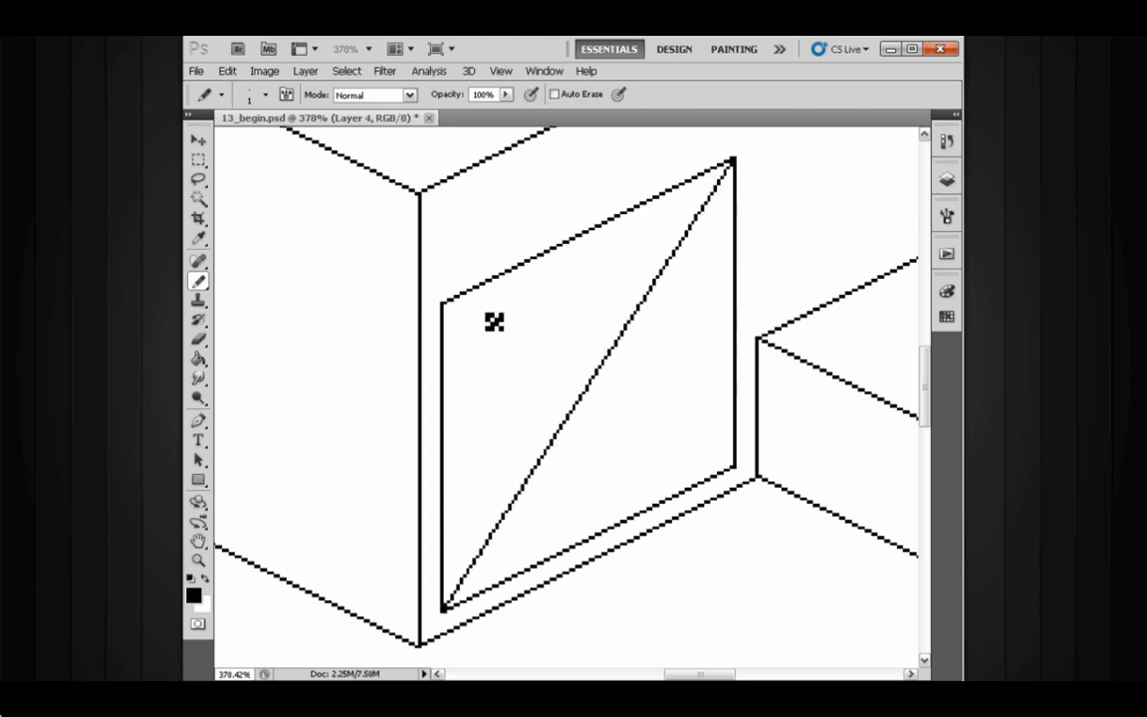
{"action": "left_click_drag", "start_coordinate": [476, 322], "coordinate": [521, 331]}
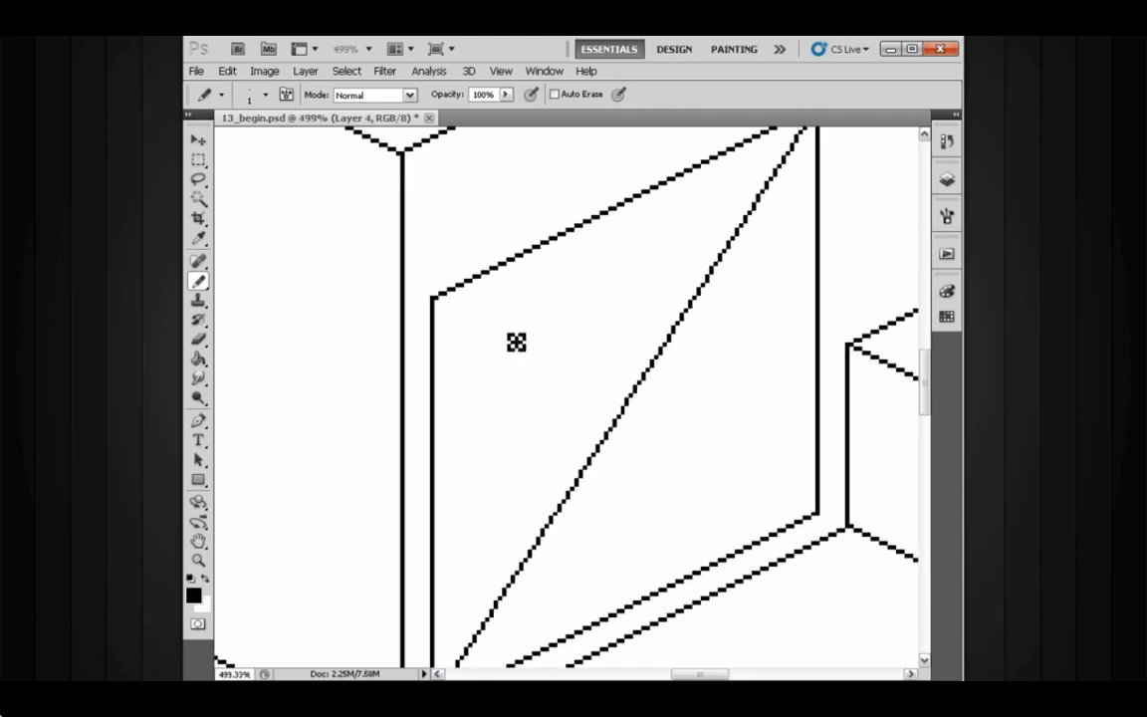
{"action": "left_click", "coordinate": [827, 524], "text": "shift"}
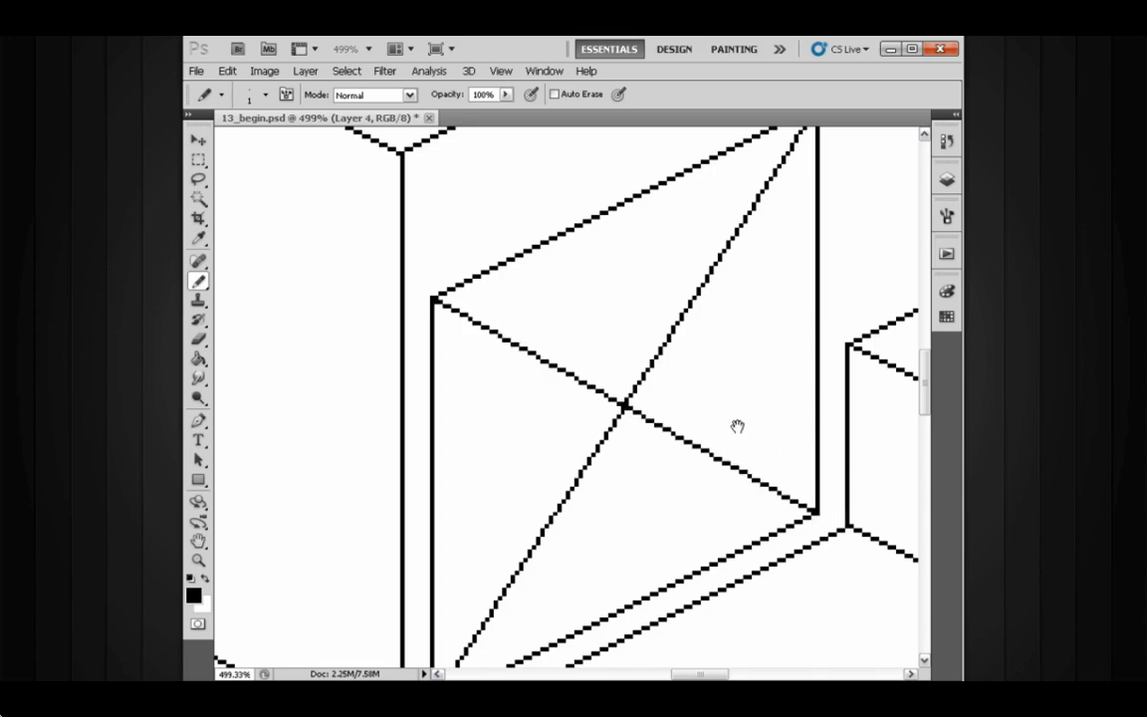
- Toggle Layer 4's visibility on and off to compare the drawing with and without the X diagonals
{"action": "left_click_drag", "start_coordinate": [737, 425], "coordinate": [717, 382]}
{"action": "key", "text": "F7"}
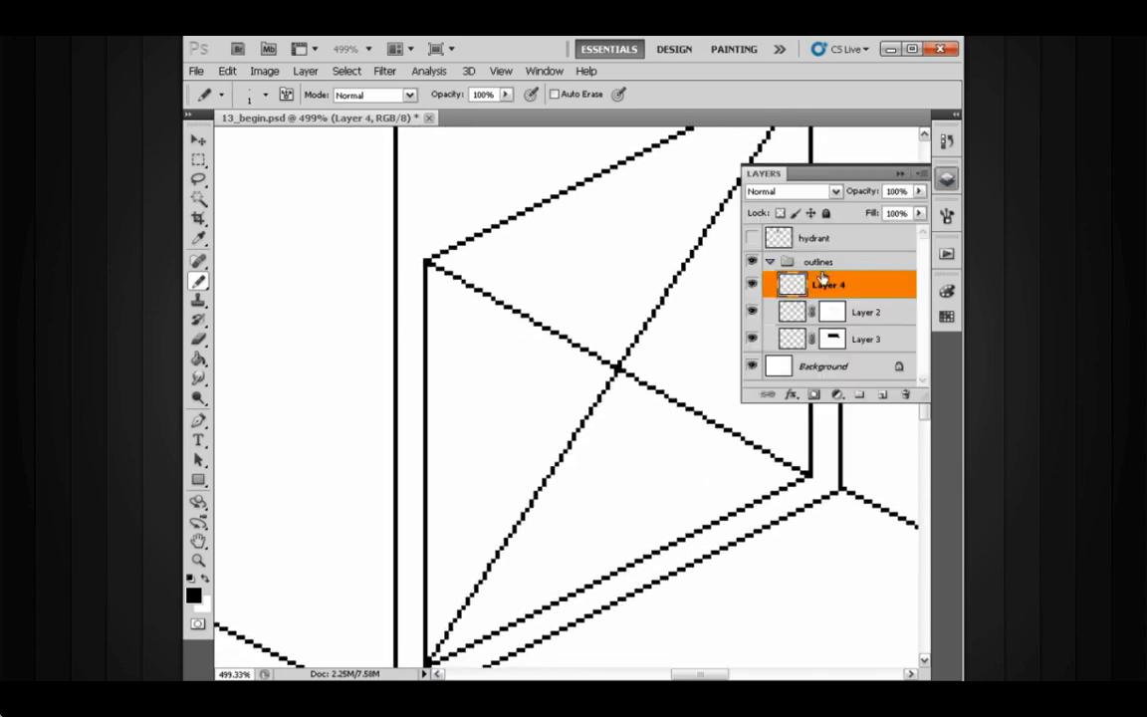
{"action": "left_click", "coordinate": [753, 286]}
{"action": "left_click", "coordinate": [753, 286]}
{"action": "left_click", "coordinate": [752, 286]}
{"action": "left_click", "coordinate": [752, 286]}
{"action": "left_click", "coordinate": [899, 175]}
{"action": "scroll", "coordinate": [691, 324], "scroll_direction": "up", "scroll_amount": 3}
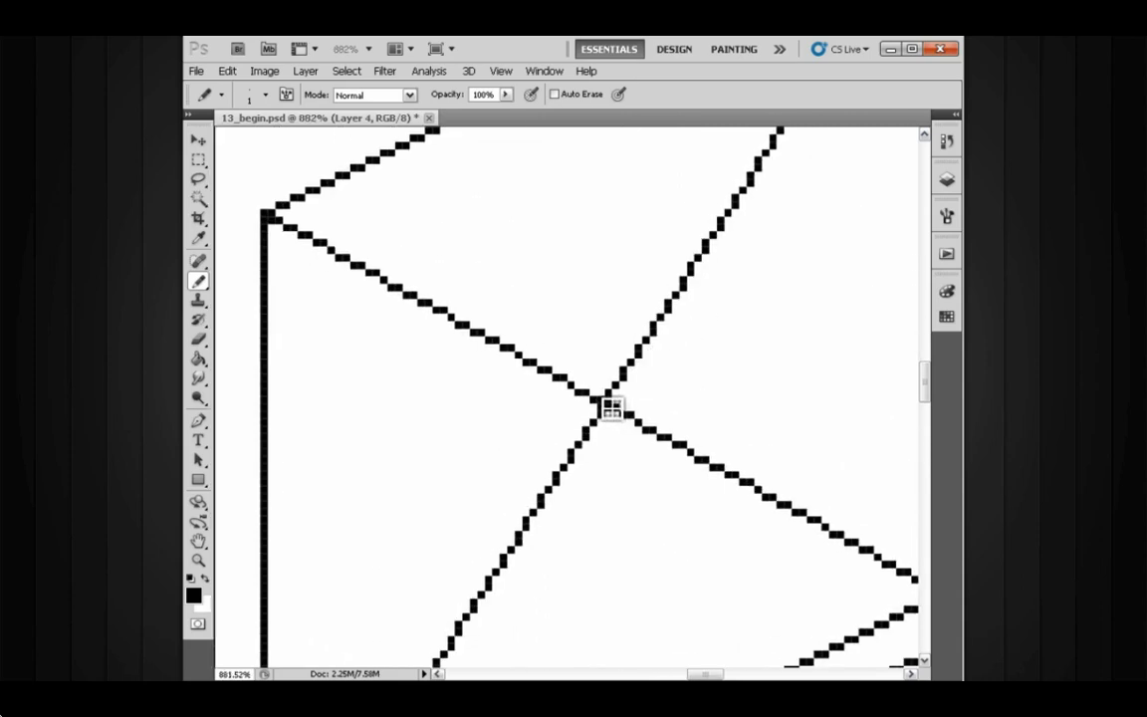
{"action": "scroll", "coordinate": [615, 409], "scroll_direction": "up", "scroll_amount": 2}
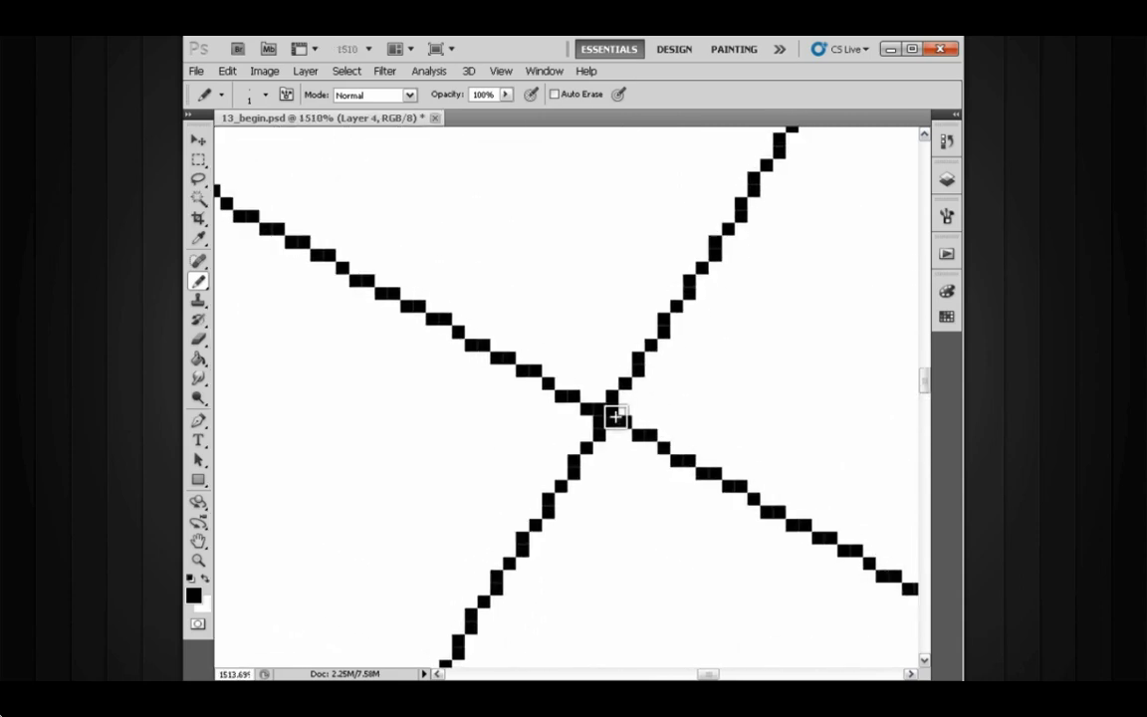
{"action": "scroll", "coordinate": [618, 417], "scroll_direction": "down", "scroll_amount": 2}
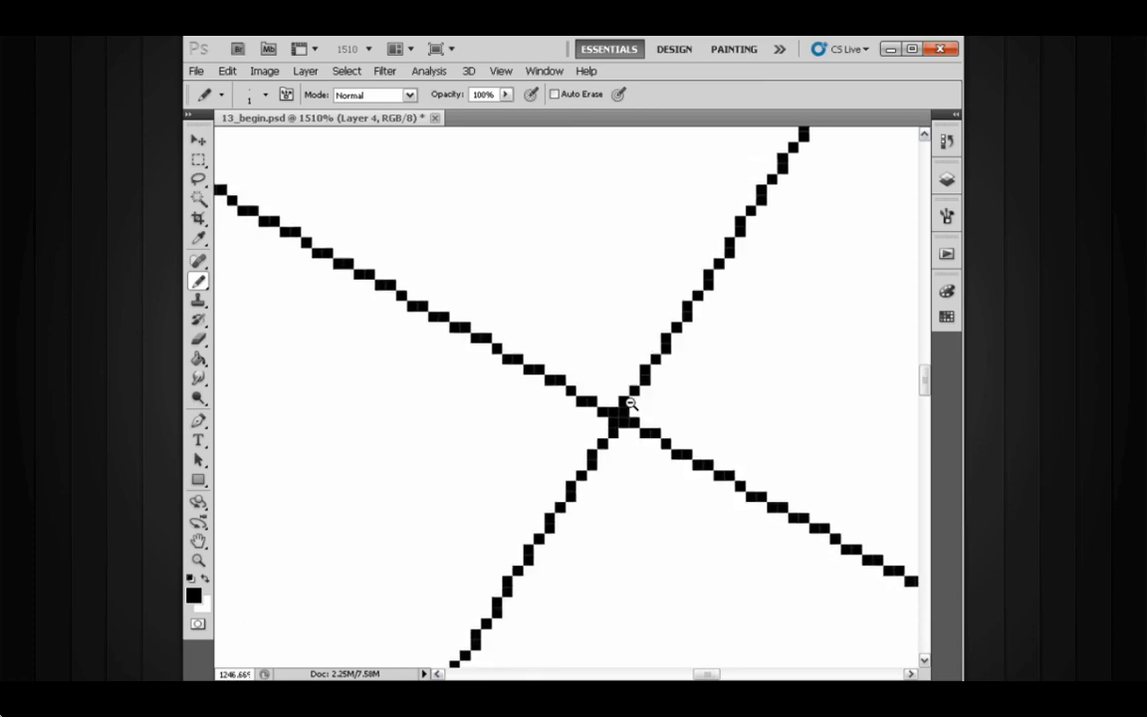
{"action": "scroll", "coordinate": [627, 380], "scroll_direction": "down", "scroll_amount": 2}
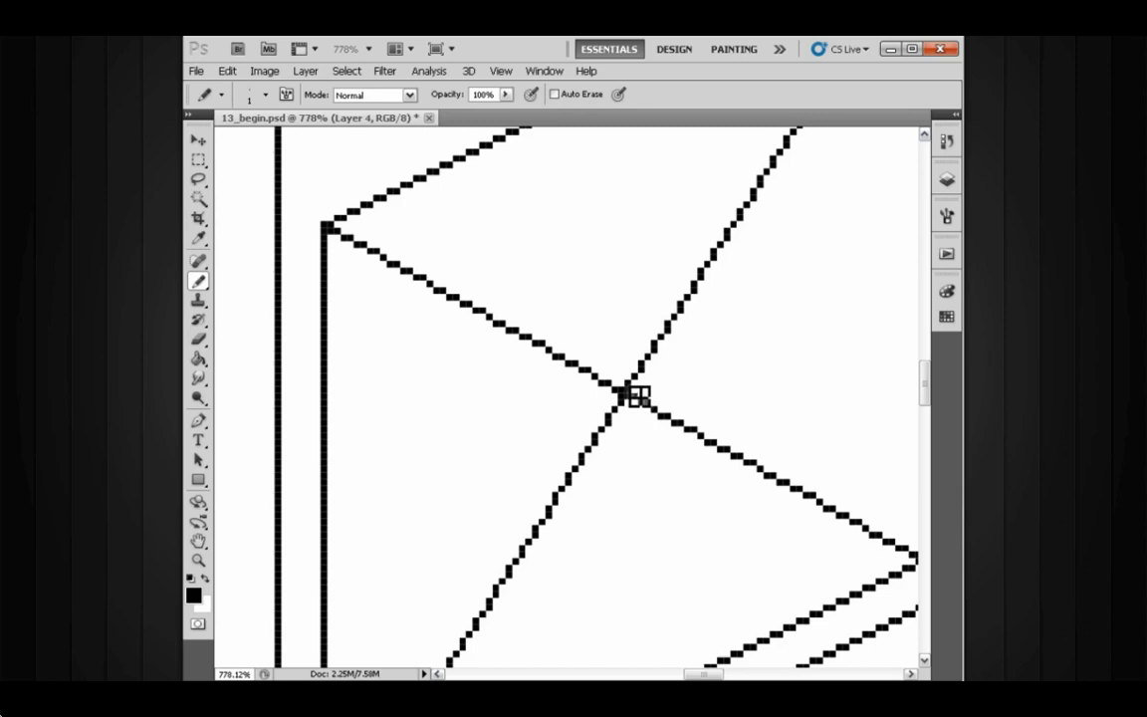
{"action": "left_click_drag", "start_coordinate": [627, 393], "coordinate": [622, 215]}
{"action": "left_click", "coordinate": [944, 183]}
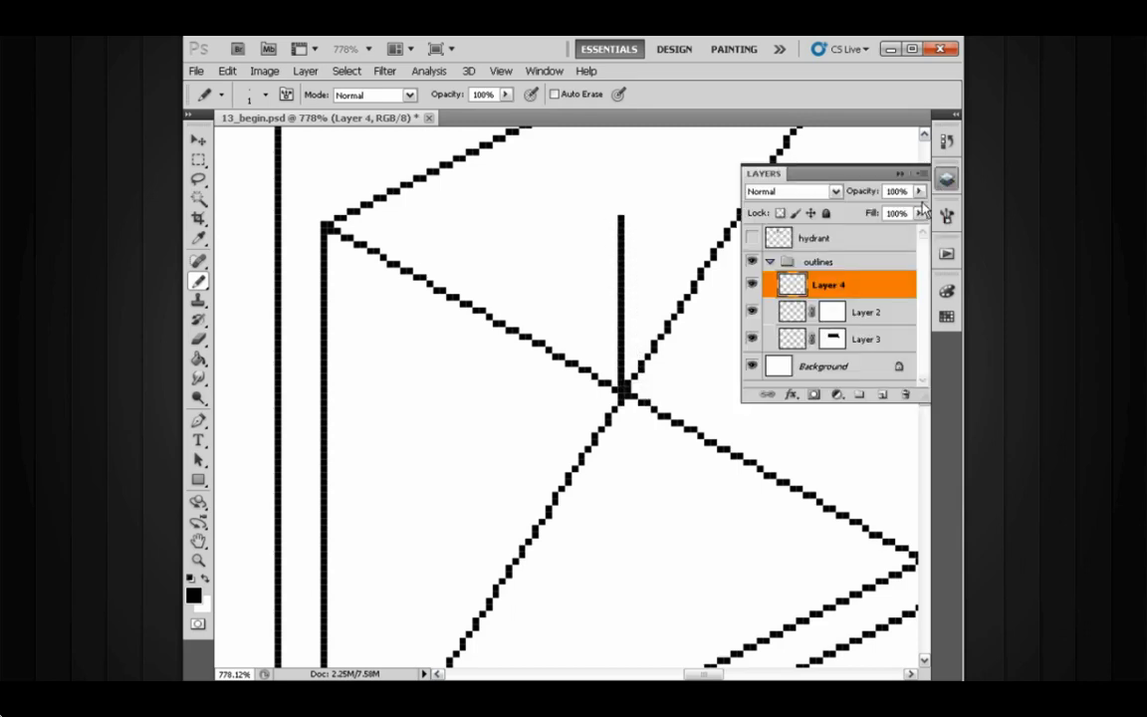
{"action": "key", "text": "ctrl+z"}
- Select Layer 2 and draw a vertical pencil line through the X's centre down to the panel's bottom edge
{"action": "left_click", "coordinate": [790, 315]}
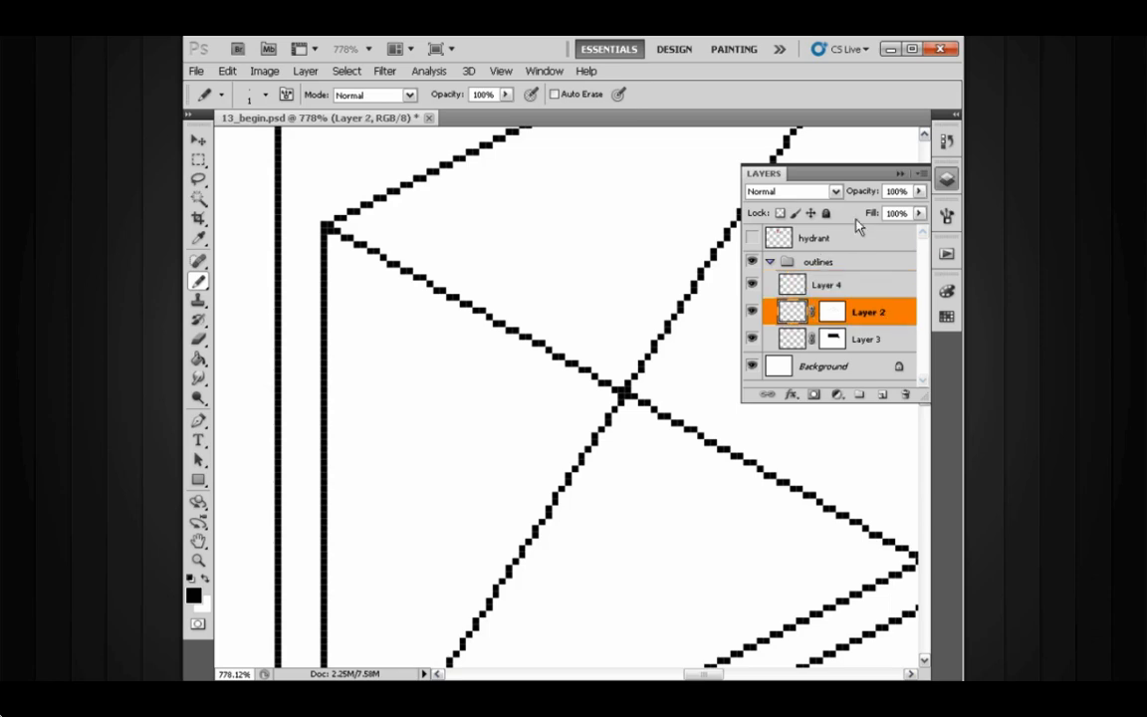
{"action": "left_click", "coordinate": [900, 175]}
{"action": "mouse_move", "coordinate": [623, 391]}
{"action": "left_mouse_down"}
{"action": "mouse_move", "coordinate": [621, 196]}
{"action": "mouse_move", "coordinate": [642, 334]}
{"action": "mouse_move", "coordinate": [629, 217]}
{"action": "mouse_move", "coordinate": [642, 189]}
{"action": "mouse_move", "coordinate": [643, 474]}
{"action": "mouse_move", "coordinate": [632, 358]}
{"action": "mouse_move", "coordinate": [639, 452]}
{"action": "left_mouse_up"}
{"action": "mouse_move", "coordinate": [660, 389]}
{"action": "left_mouse_down"}
{"action": "mouse_move", "coordinate": [641, 350]}
{"action": "mouse_move", "coordinate": [639, 299]}
{"action": "mouse_move", "coordinate": [652, 576]}
{"action": "left_mouse_up"}
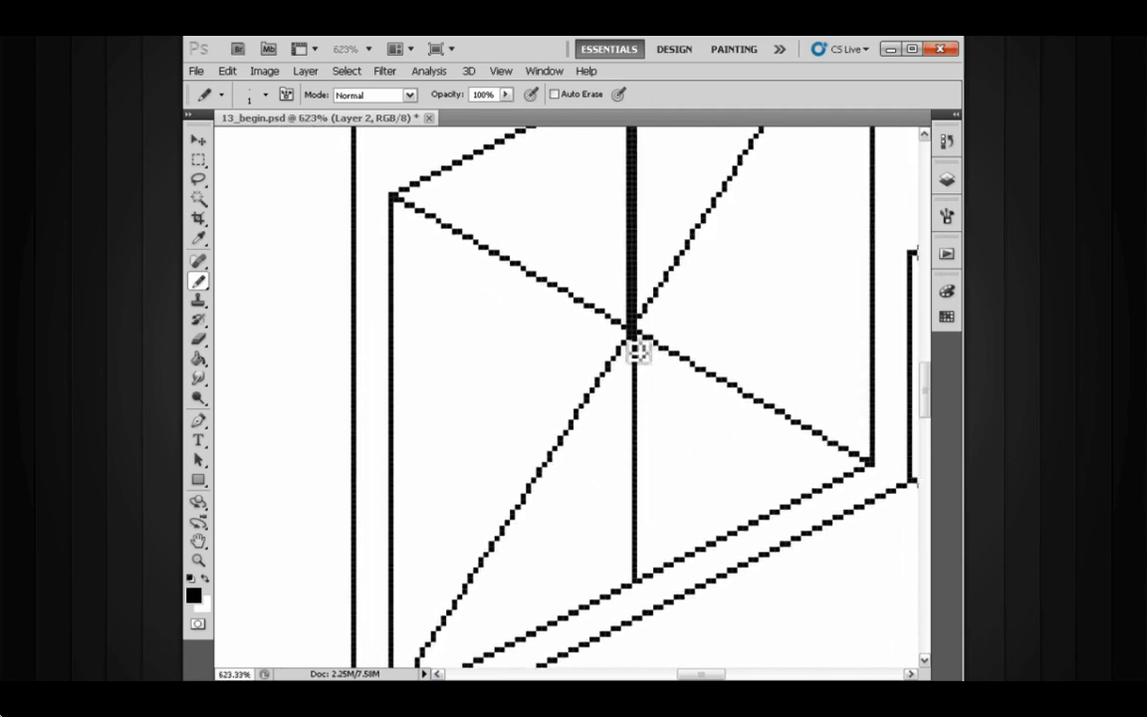
{"action": "left_click_drag", "start_coordinate": [638, 338], "coordinate": [646, 583]}
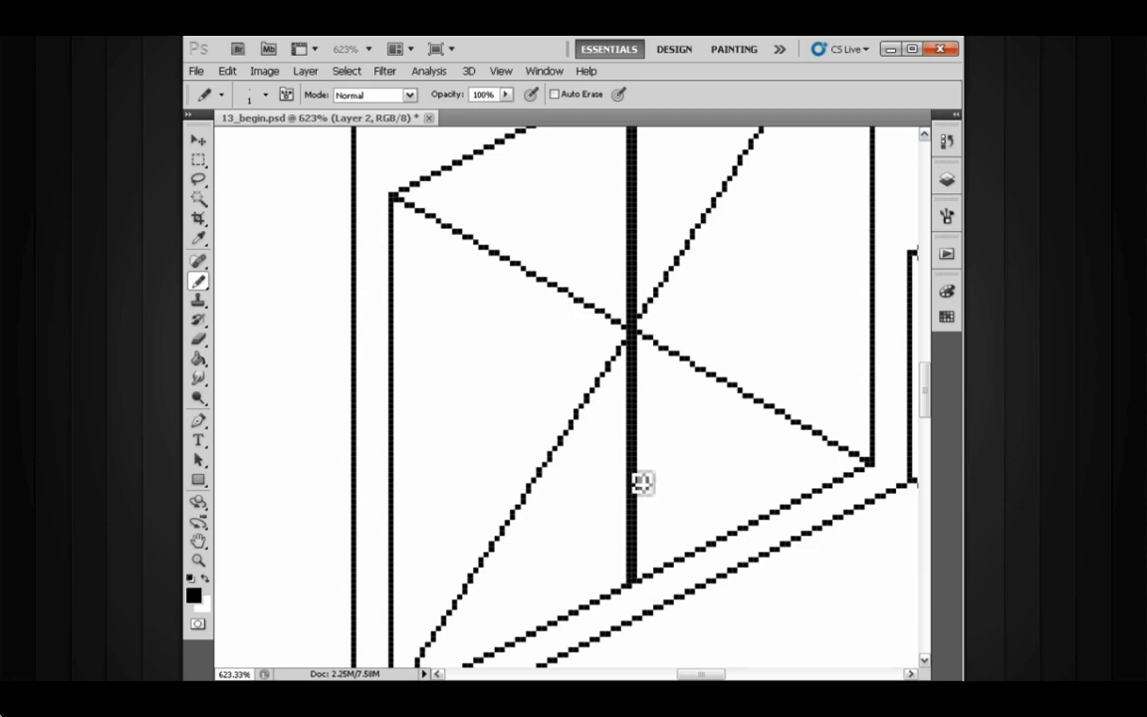
{"action": "left_click_drag", "start_coordinate": [646, 411], "coordinate": [645, 370]}
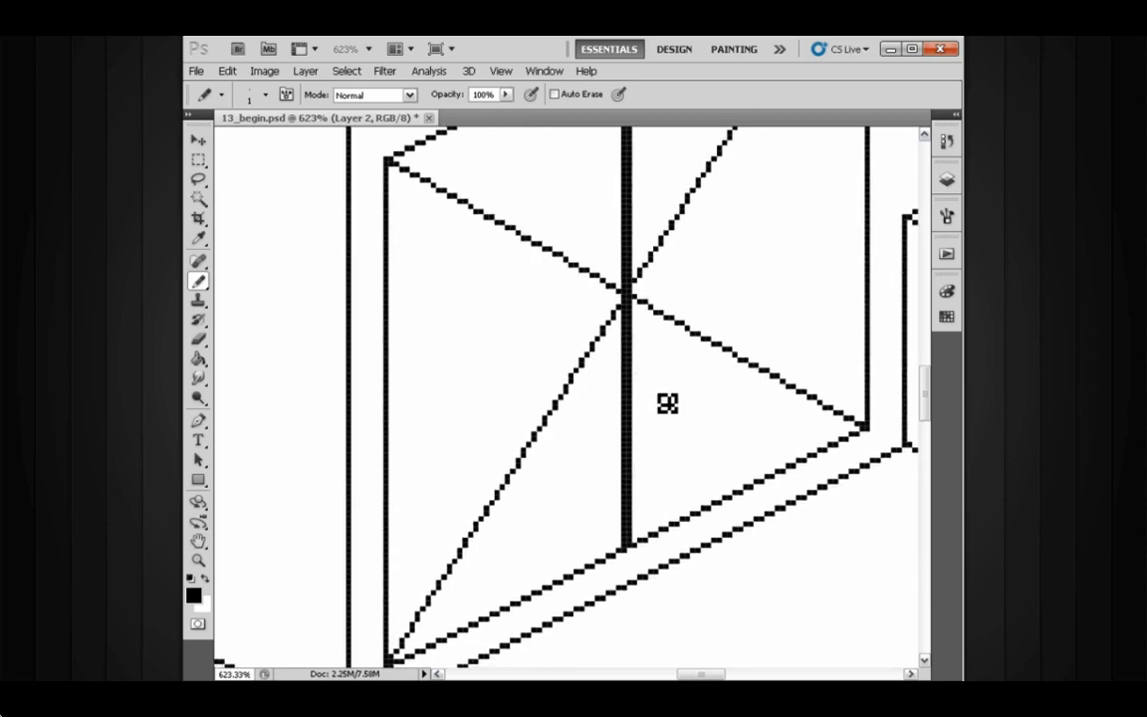
{"action": "left_click_drag", "start_coordinate": [641, 384], "coordinate": [633, 360]}
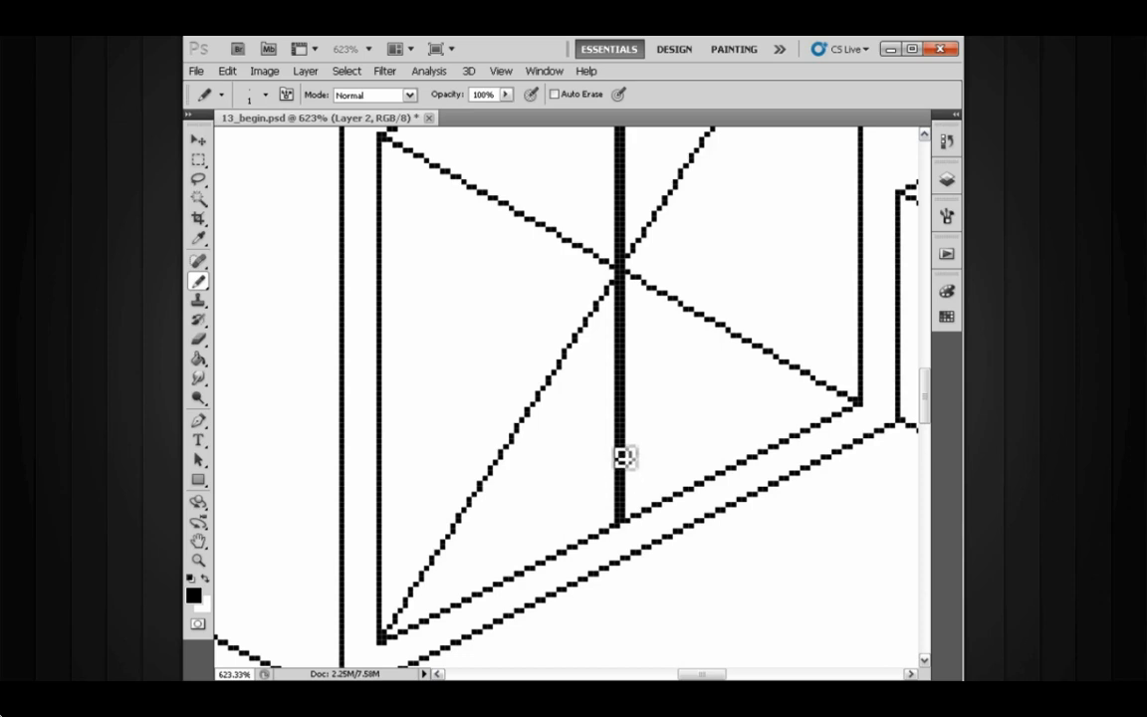
- Erase the vertical centre line with the Eraser in pencil mode
{"action": "key", "text": "e"}
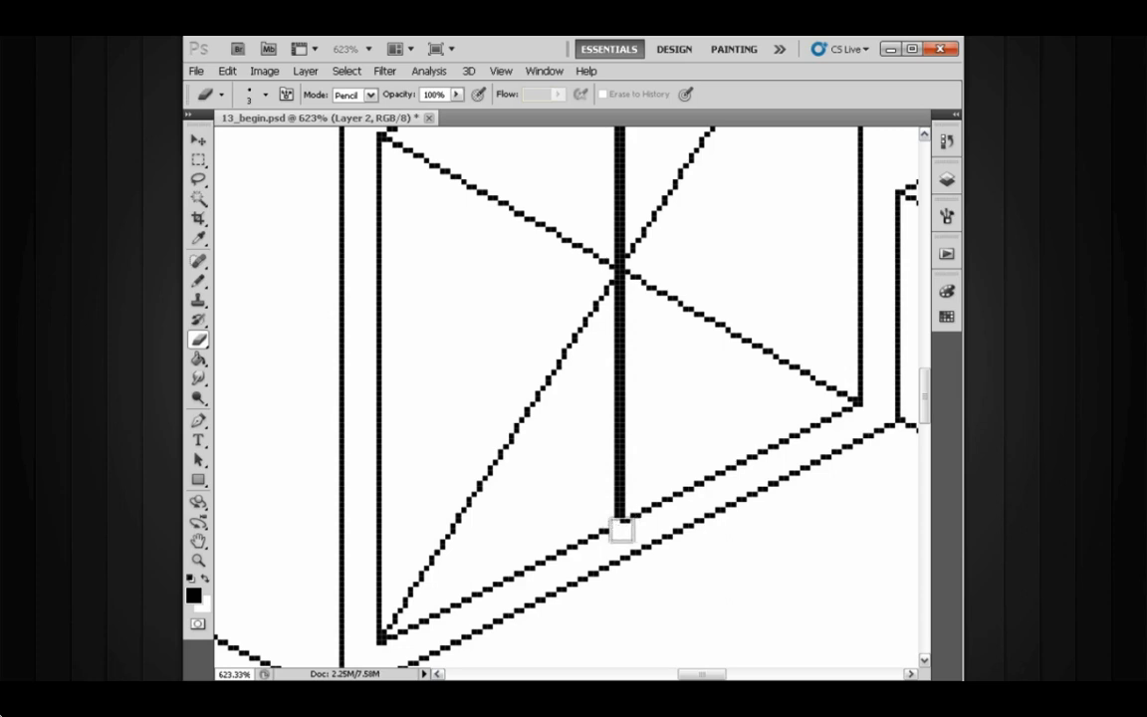
{"action": "left_click_drag", "start_coordinate": [624, 512], "coordinate": [619, 160]}
{"action": "key", "text": "space"}
{"action": "mouse_move", "coordinate": [616, 175]}
{"action": "left_mouse_down"}
{"action": "mouse_move", "coordinate": [622, 277]}
{"action": "mouse_move", "coordinate": [610, 311]}
{"action": "left_mouse_up"}
{"action": "left_click_drag", "start_coordinate": [619, 179], "coordinate": [622, 305]}
{"action": "key", "text": "space"}
{"action": "left_click_drag", "start_coordinate": [617, 207], "coordinate": [617, 269]}
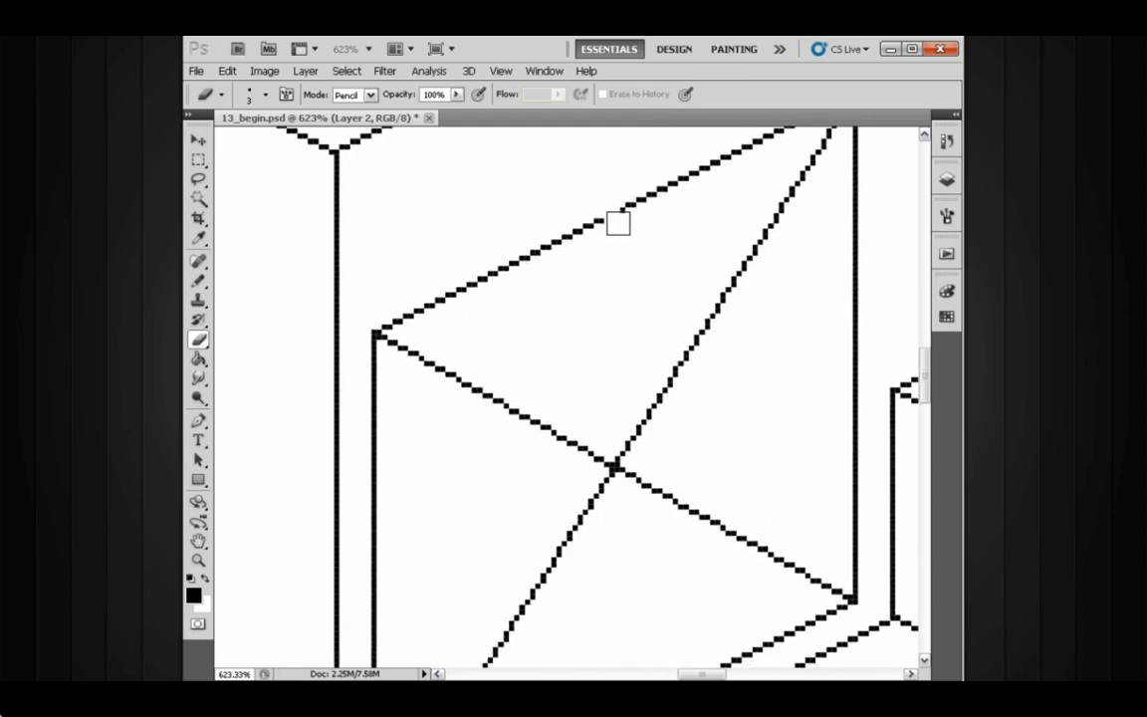
- Draw two close vertical pencil lines down from the panel's top edge, splitting it into two doors
{"action": "key", "text": "b"}
{"action": "key", "text": "space"}
{"action": "left_click_drag", "start_coordinate": [600, 296], "coordinate": [617, 270]}
{"action": "mouse_move", "coordinate": [618, 202]}
{"action": "left_mouse_down"}
{"action": "mouse_move", "coordinate": [621, 610]}
{"action": "mouse_move", "coordinate": [615, 441]}
{"action": "left_mouse_up"}
{"action": "key", "text": "space"}
{"action": "mouse_move", "coordinate": [614, 488]}
{"action": "left_mouse_down"}
{"action": "mouse_move", "coordinate": [615, 570]}
{"action": "mouse_move", "coordinate": [627, 418]}
{"action": "mouse_move", "coordinate": [613, 307]}
{"action": "mouse_move", "coordinate": [619, 190]}
{"action": "mouse_move", "coordinate": [618, 374]}
{"action": "mouse_move", "coordinate": [618, 179]}
{"action": "left_mouse_up"}
{"action": "key", "text": "space"}
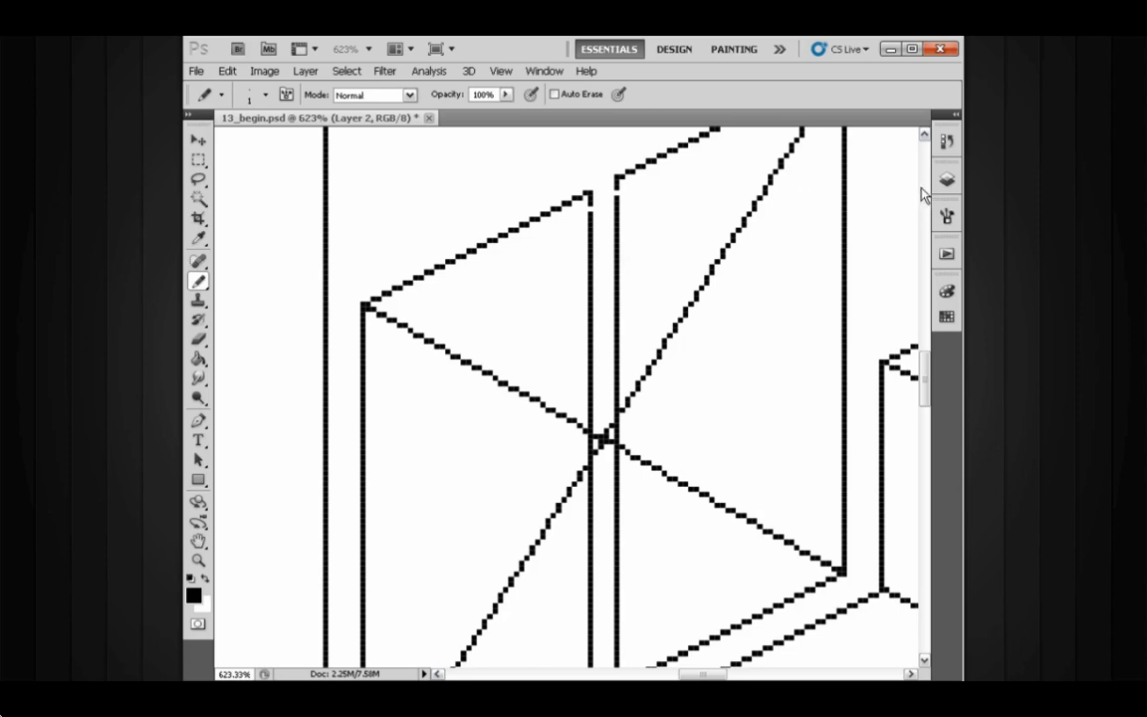
- Delete Layer 4 with the X diagonals
{"action": "left_click", "coordinate": [946, 179]}
{"action": "left_click", "coordinate": [827, 284]}
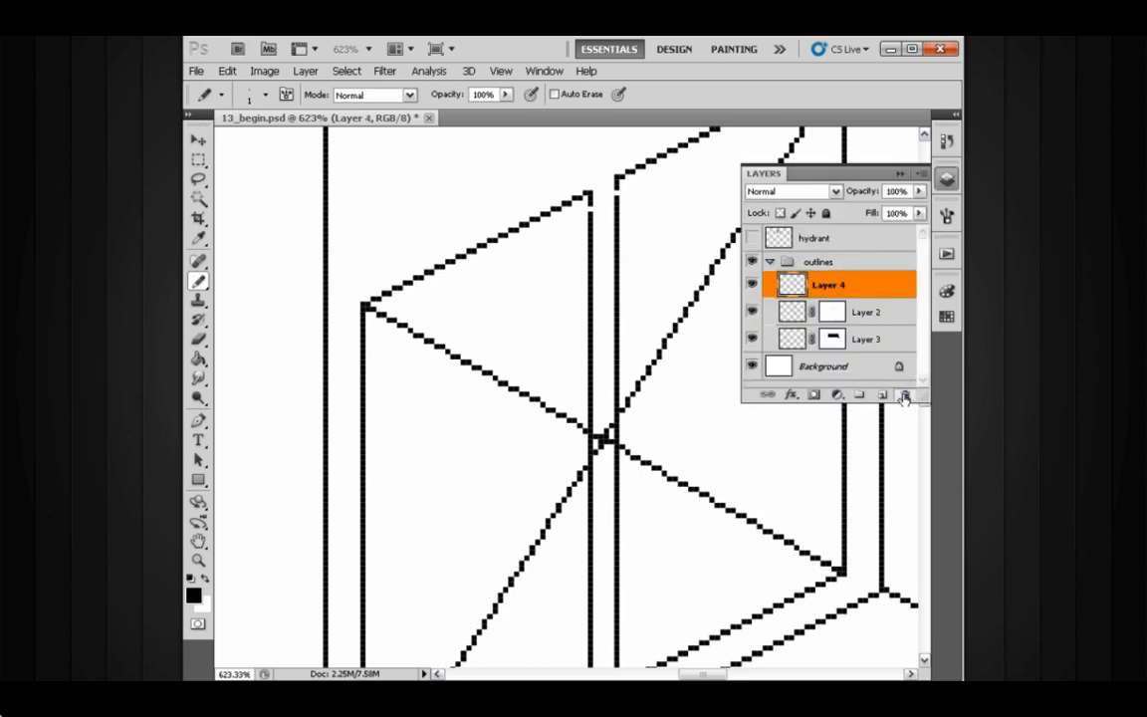
{"action": "left_click", "coordinate": [905, 395]}
{"action": "left_click", "coordinate": [505, 300]}
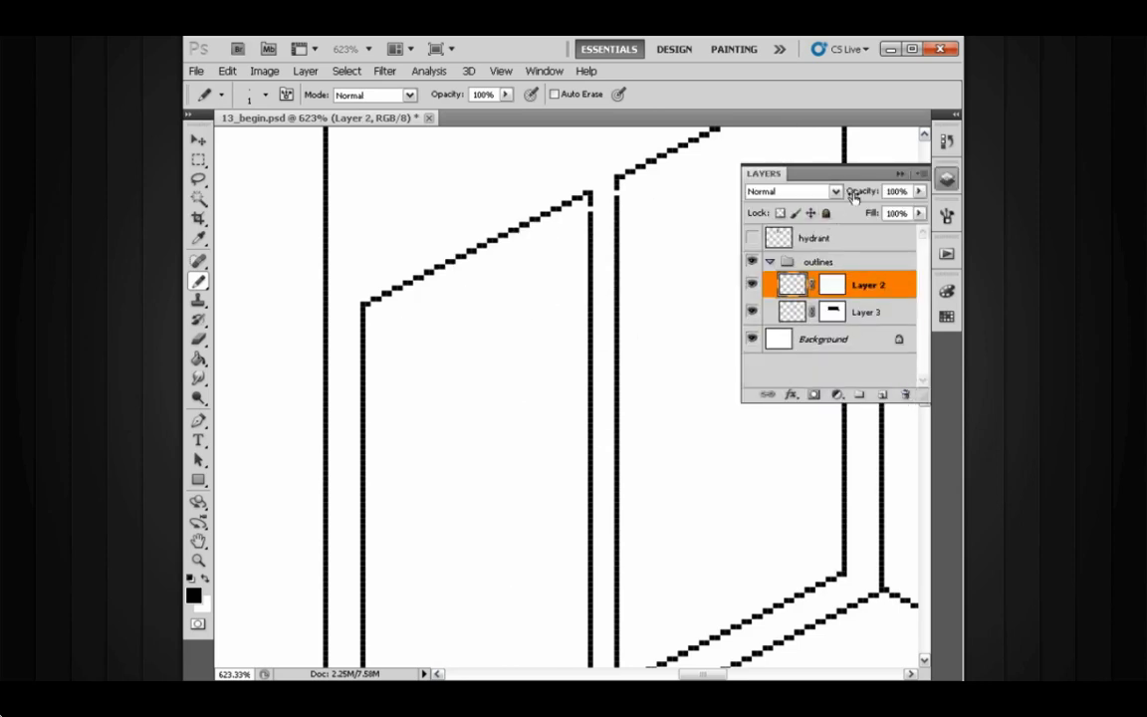
- Paint on Layer 2's mask to restore the gaps where the new door lines meet the panel's top edge
{"action": "left_click", "coordinate": [825, 288]}
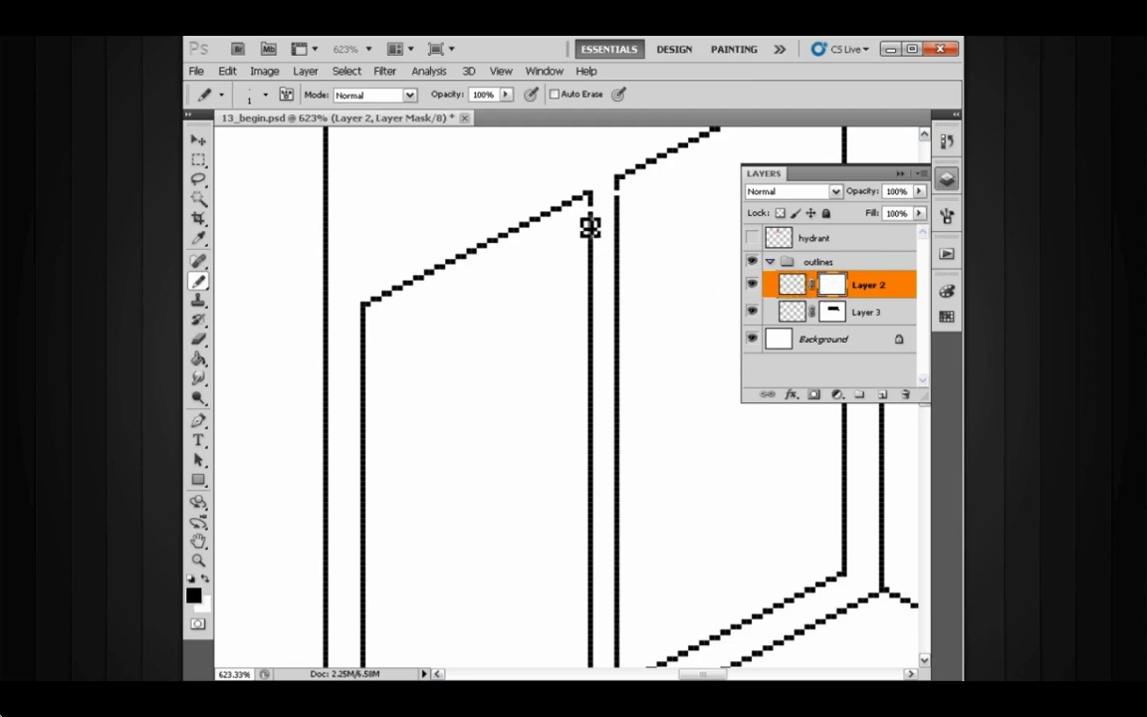
{"action": "left_click_drag", "start_coordinate": [599, 218], "coordinate": [617, 212]}
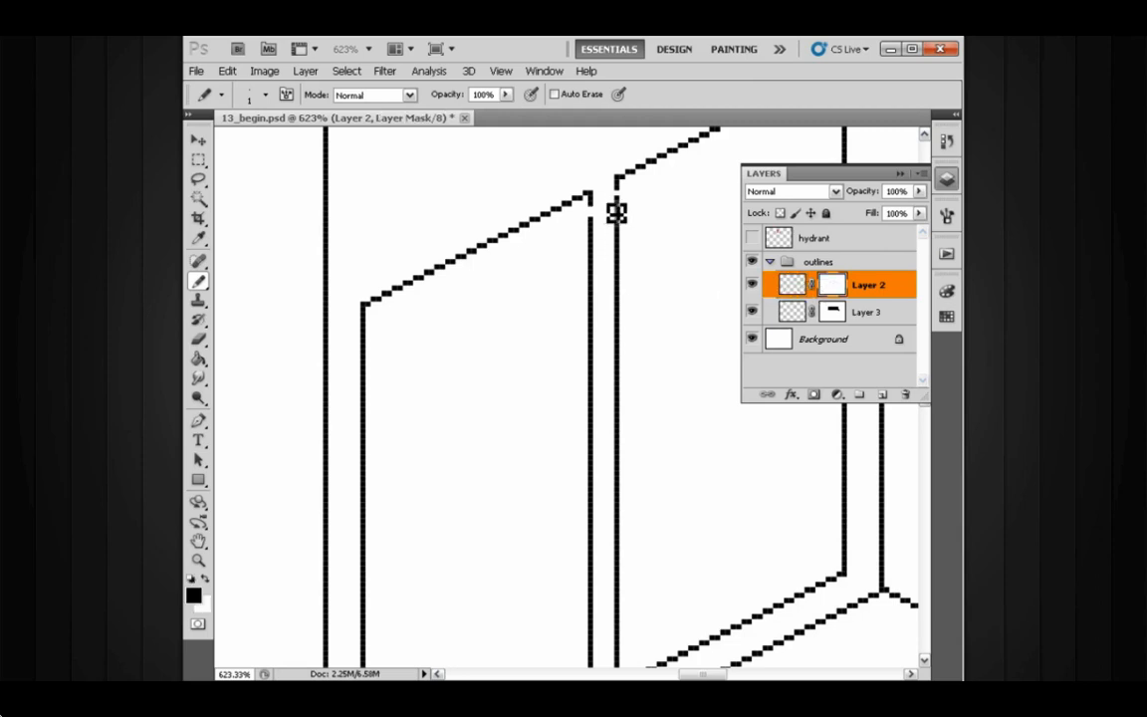
{"action": "key", "text": "x"}
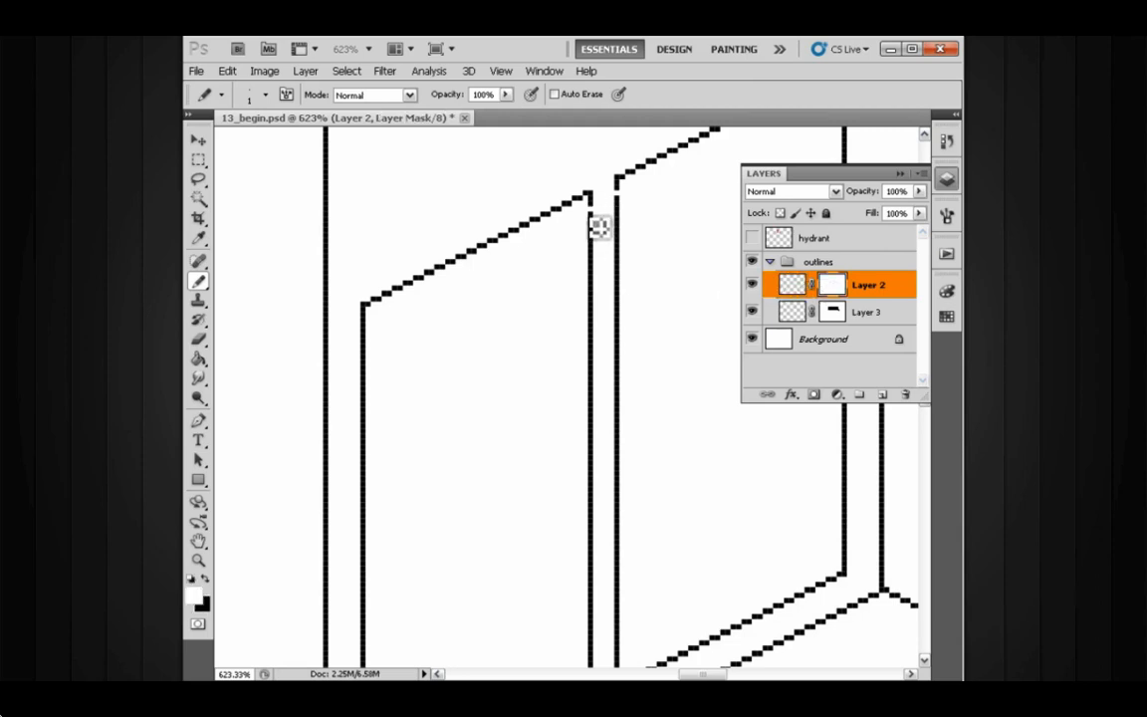
{"action": "key", "text": "x"}
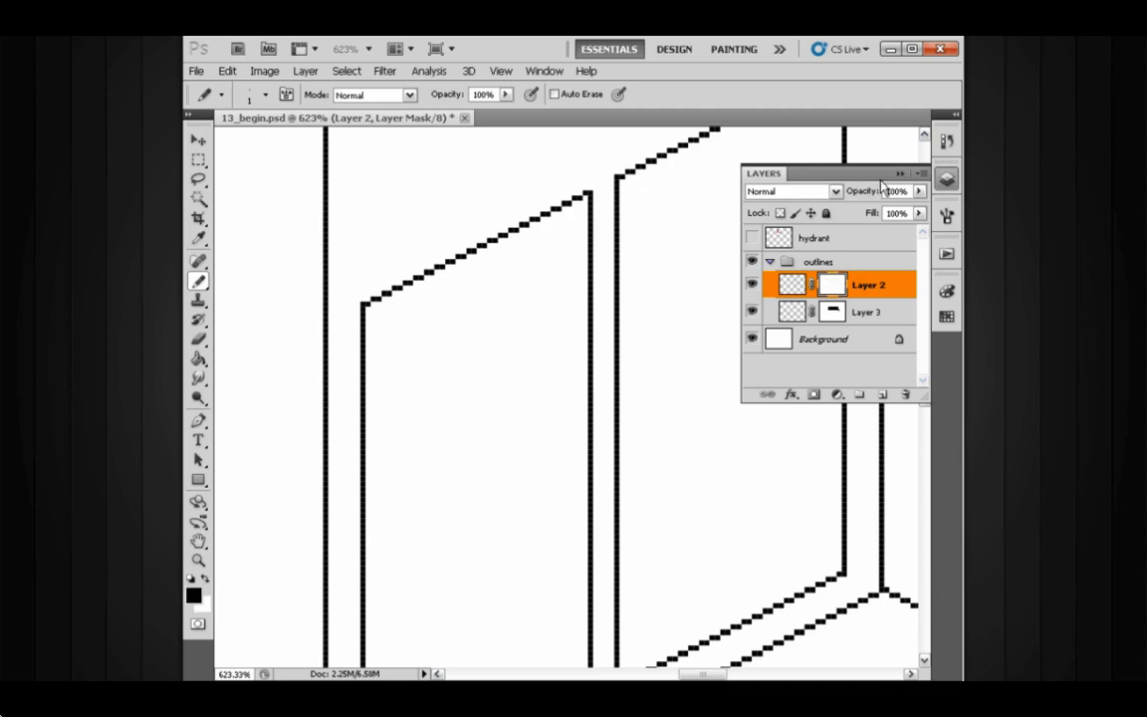
{"action": "left_click", "coordinate": [792, 286]}
{"action": "left_click", "coordinate": [901, 175]}
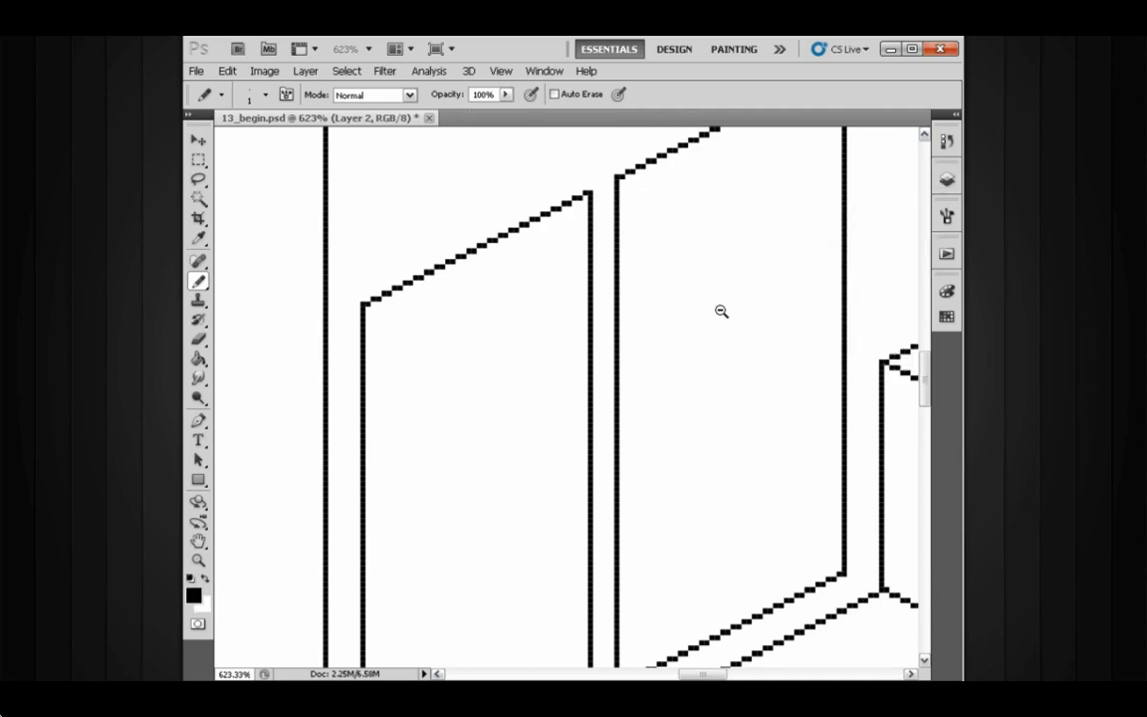
- Lasso and move the panel's inner bottom line down, then pencil in the gap at the right door's base
{"action": "left_click_drag", "start_coordinate": [734, 323], "coordinate": [657, 289]}
{"action": "left_click_drag", "start_coordinate": [692, 319], "coordinate": [652, 314]}
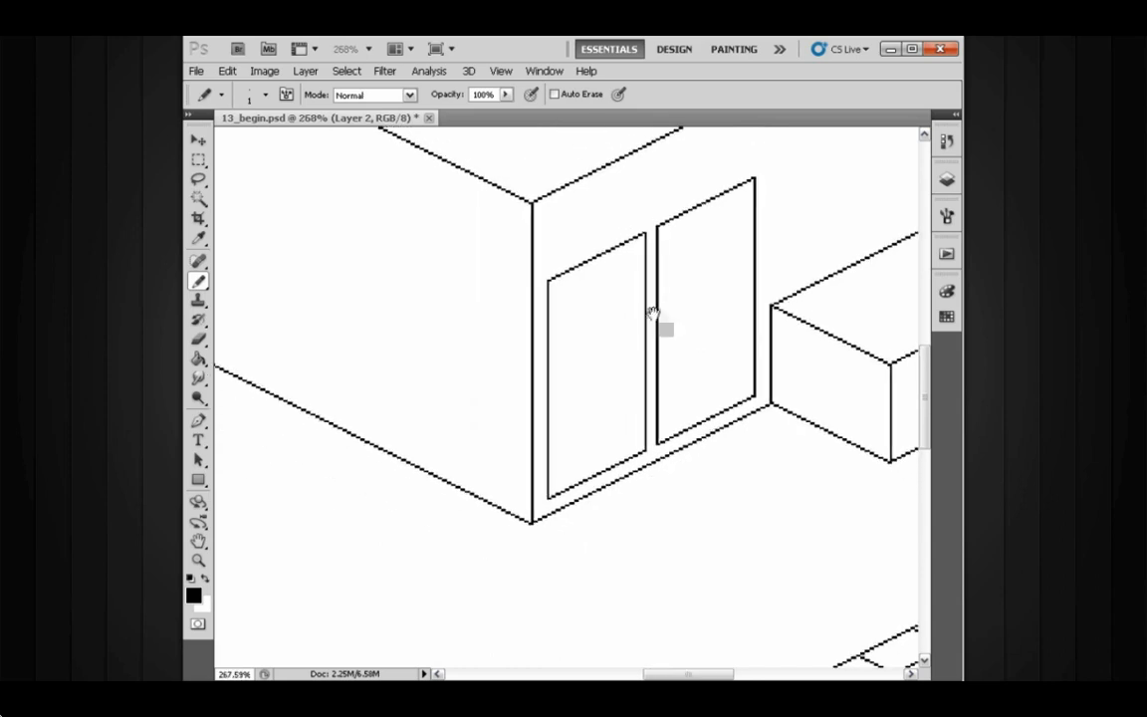
{"action": "scroll", "coordinate": [625, 308], "scroll_direction": "down", "scroll_amount": 3}
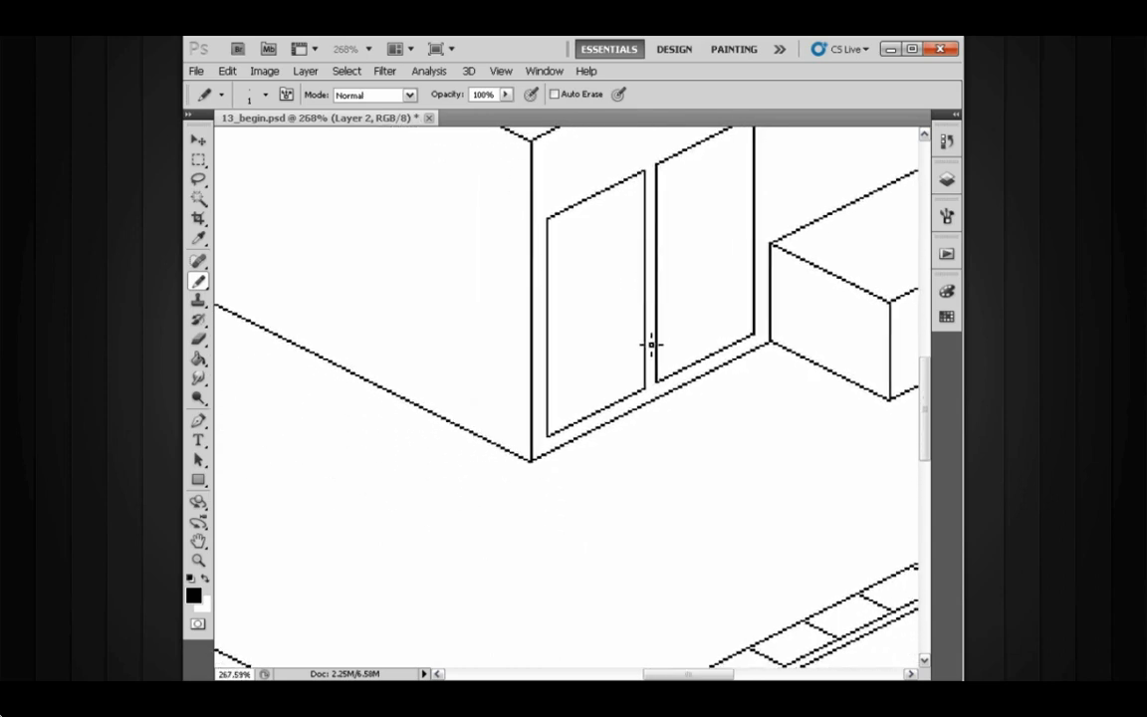
{"action": "mouse_move", "coordinate": [639, 372]}
{"action": "left_mouse_down"}
{"action": "mouse_move", "coordinate": [671, 397]}
{"action": "mouse_move", "coordinate": [704, 384]}
{"action": "mouse_move", "coordinate": [636, 384]}
{"action": "left_mouse_up"}
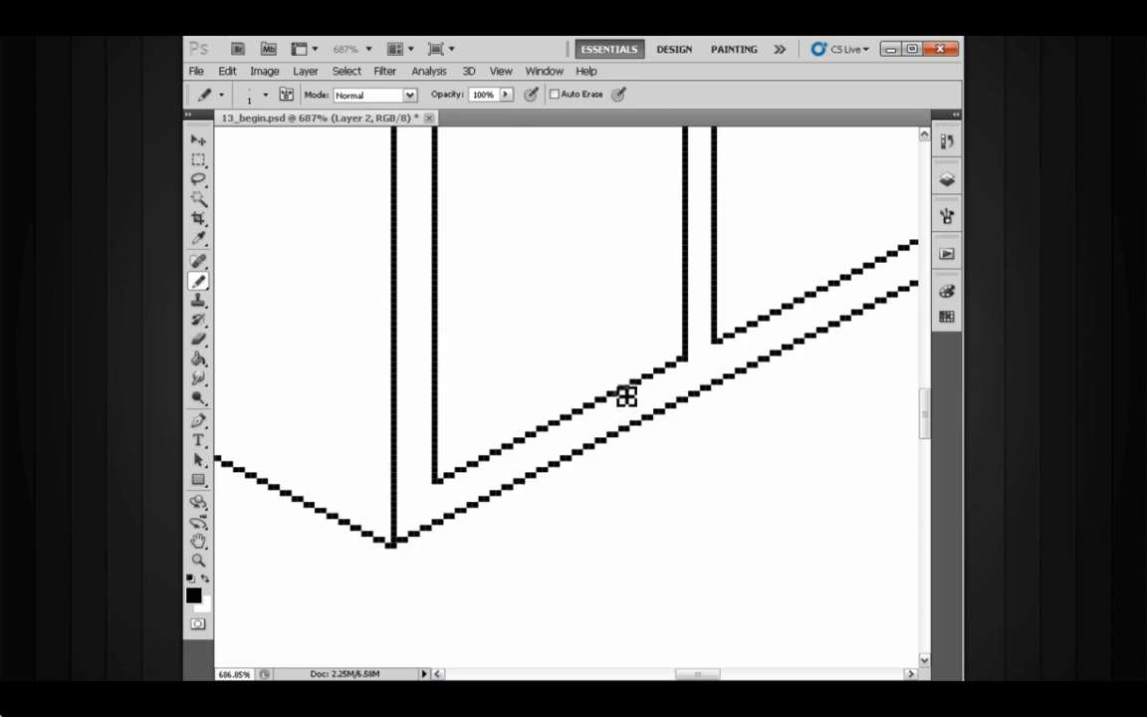
{"action": "key", "text": "l"}
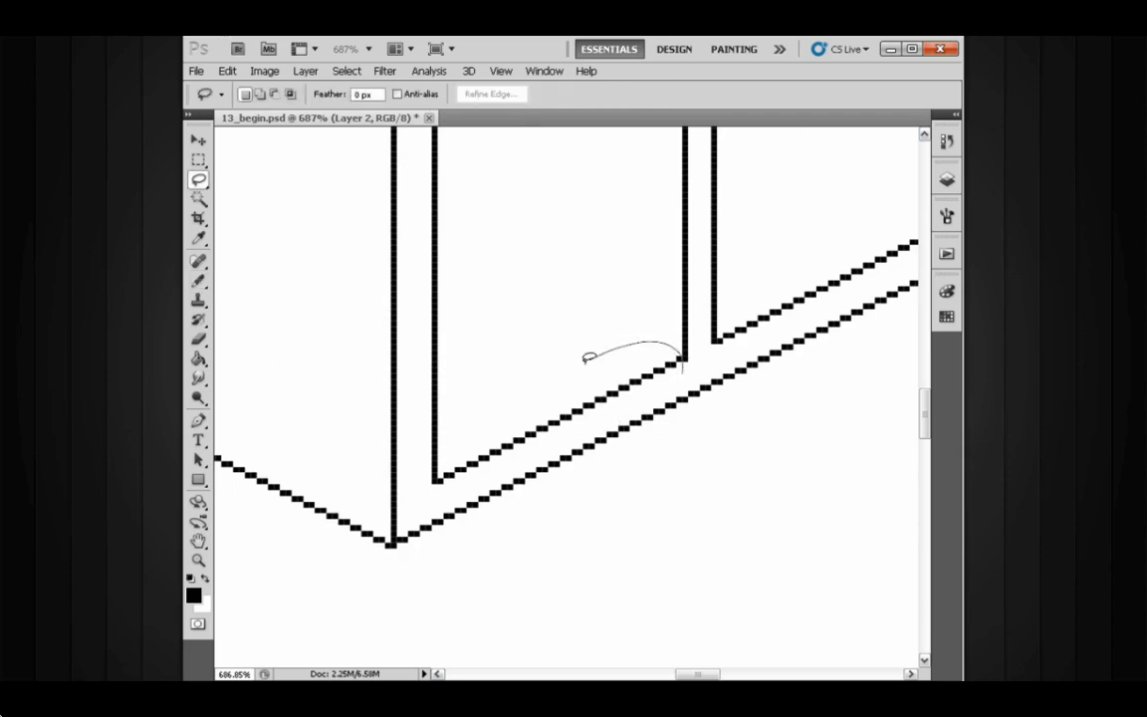
{"action": "left_click_drag", "start_coordinate": [588, 359], "coordinate": [460, 447]}
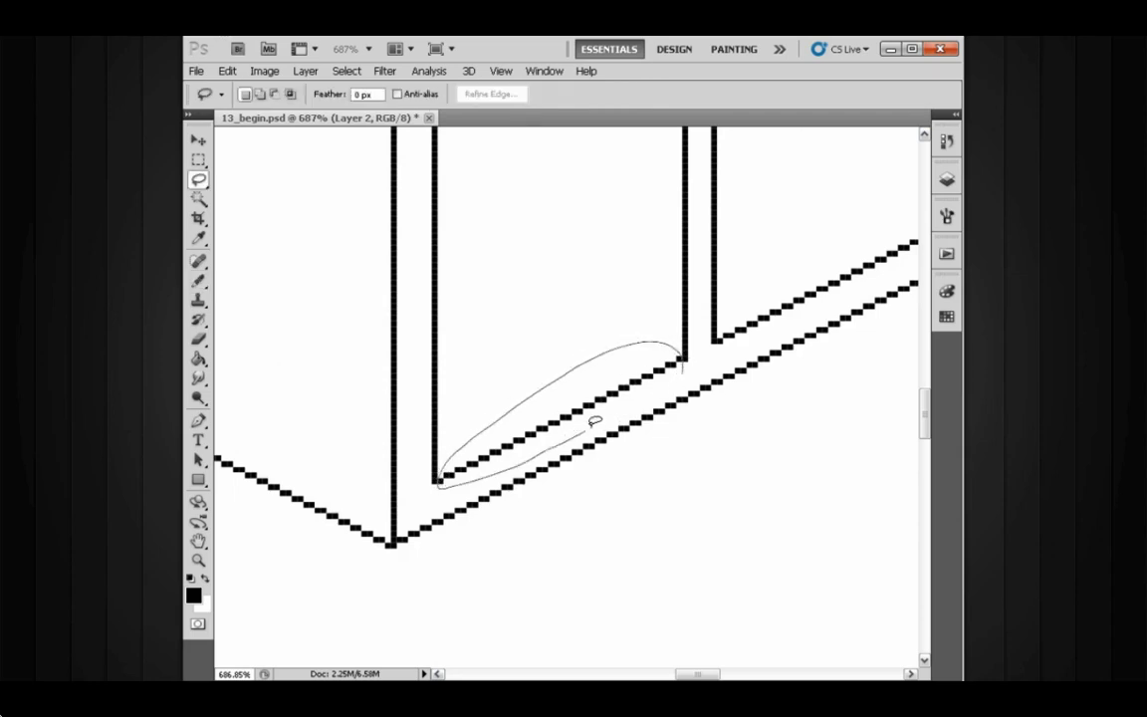
{"action": "left_click_drag", "start_coordinate": [663, 381], "coordinate": [657, 409]}
{"action": "key", "text": "v"}
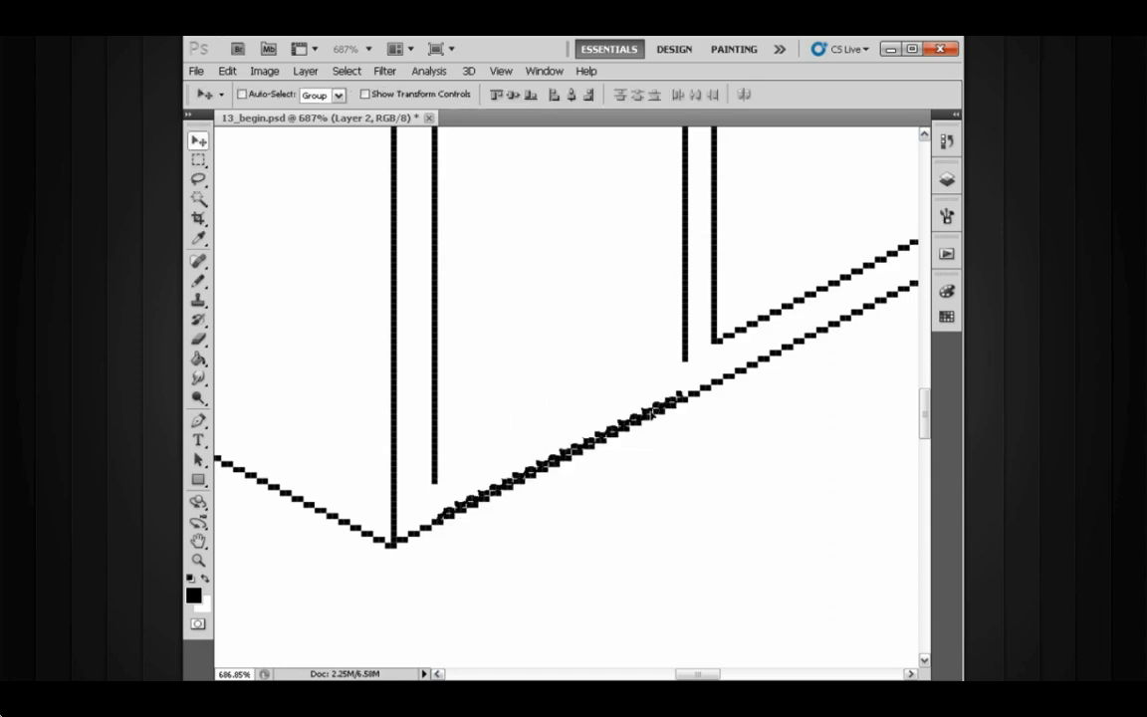
{"action": "key", "text": "ctrl+d"}
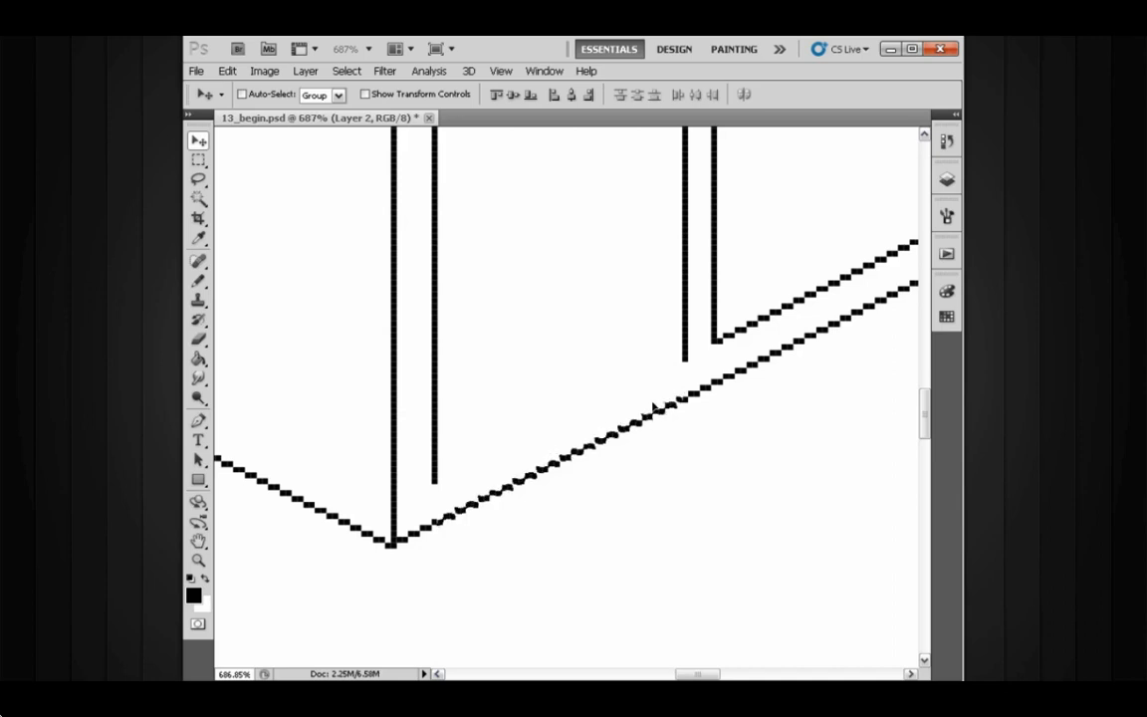
{"action": "key", "text": "Up"}
{"action": "key", "text": "Up"}
{"action": "key", "text": "Up"}
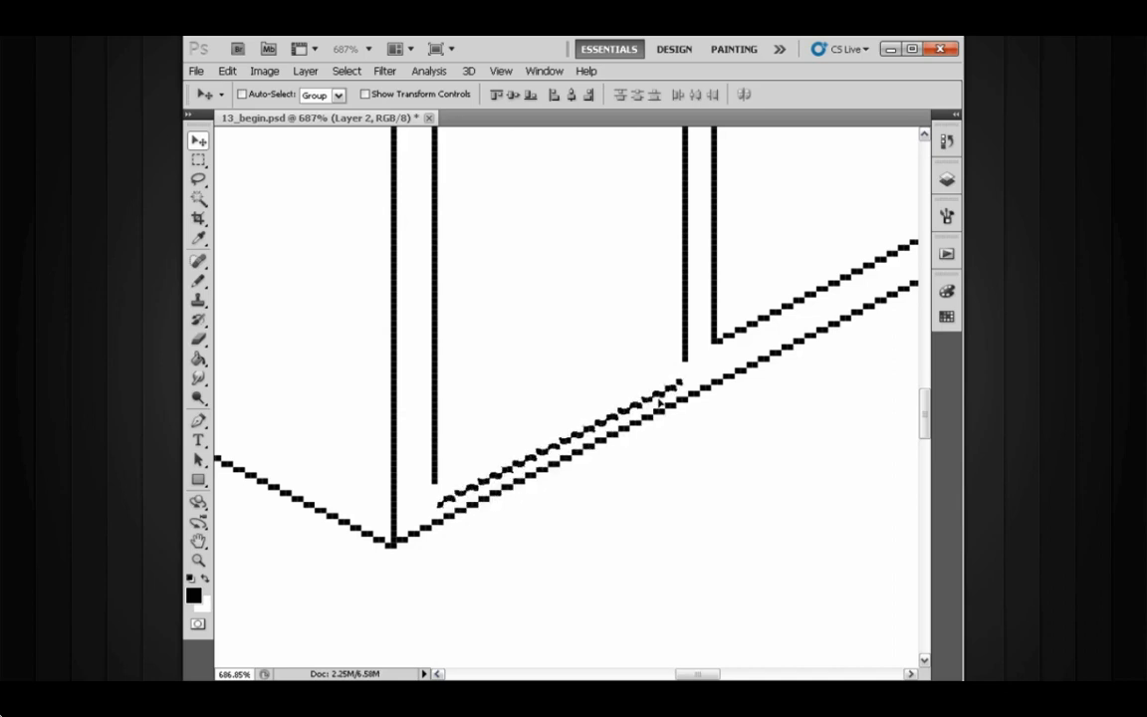
{"action": "key", "text": "ctrl+d"}
{"action": "key", "text": "b"}
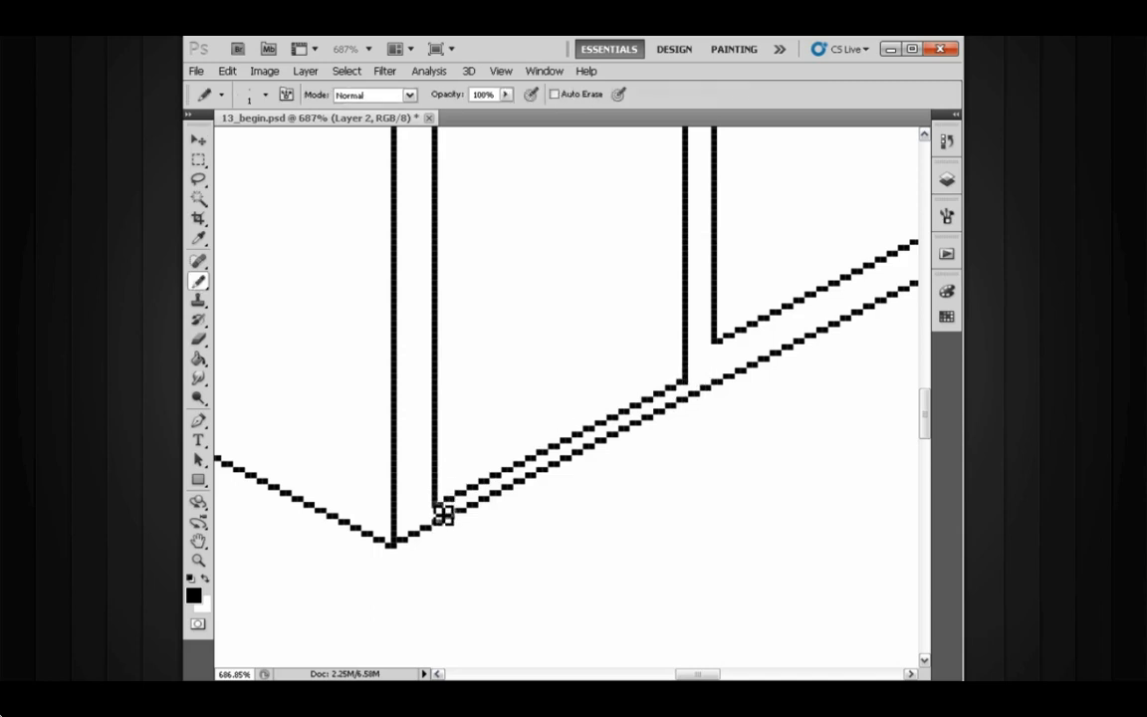
{"action": "mouse_move", "coordinate": [654, 426]}
{"action": "left_mouse_down"}
{"action": "mouse_move", "coordinate": [597, 417]}
{"action": "mouse_move", "coordinate": [652, 399]}
{"action": "mouse_move", "coordinate": [640, 440]}
{"action": "mouse_move", "coordinate": [629, 414]}
{"action": "mouse_move", "coordinate": [699, 404]}
{"action": "left_mouse_up"}
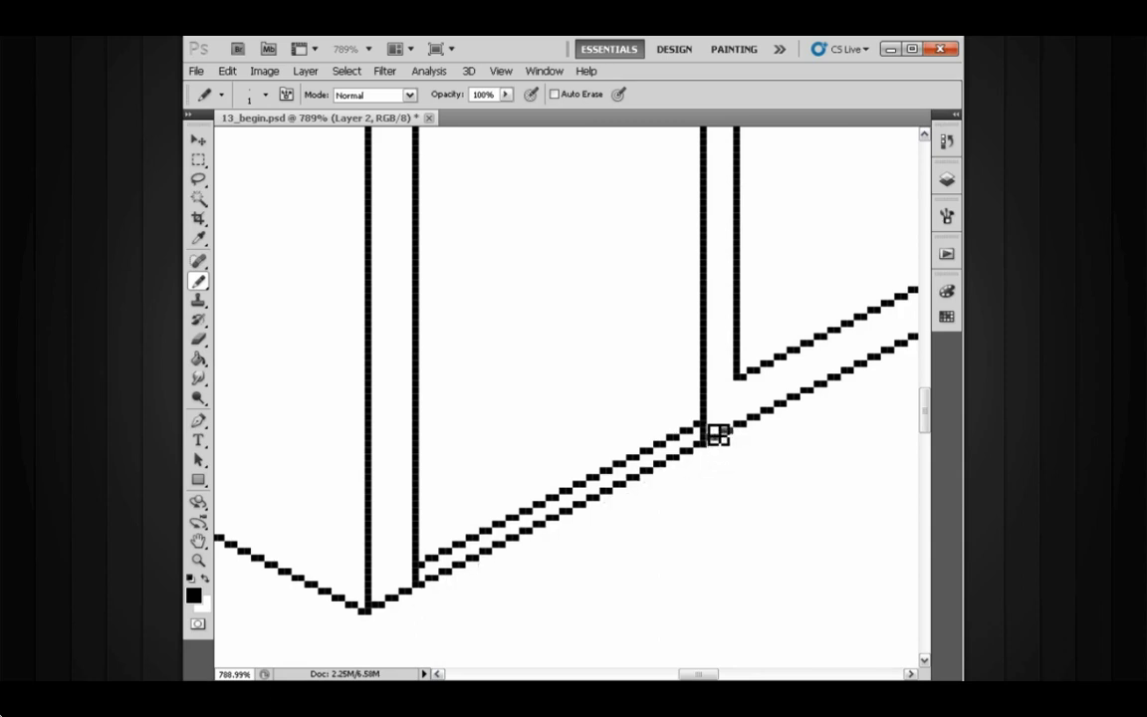
- Lasso the inner bottom line again and nudge it up two pixels with the Move tool
{"action": "key", "text": "l"}
{"action": "mouse_move", "coordinate": [703, 416]}
{"action": "left_mouse_down"}
{"action": "mouse_move", "coordinate": [664, 414]}
{"action": "mouse_move", "coordinate": [461, 510]}
{"action": "left_mouse_up"}
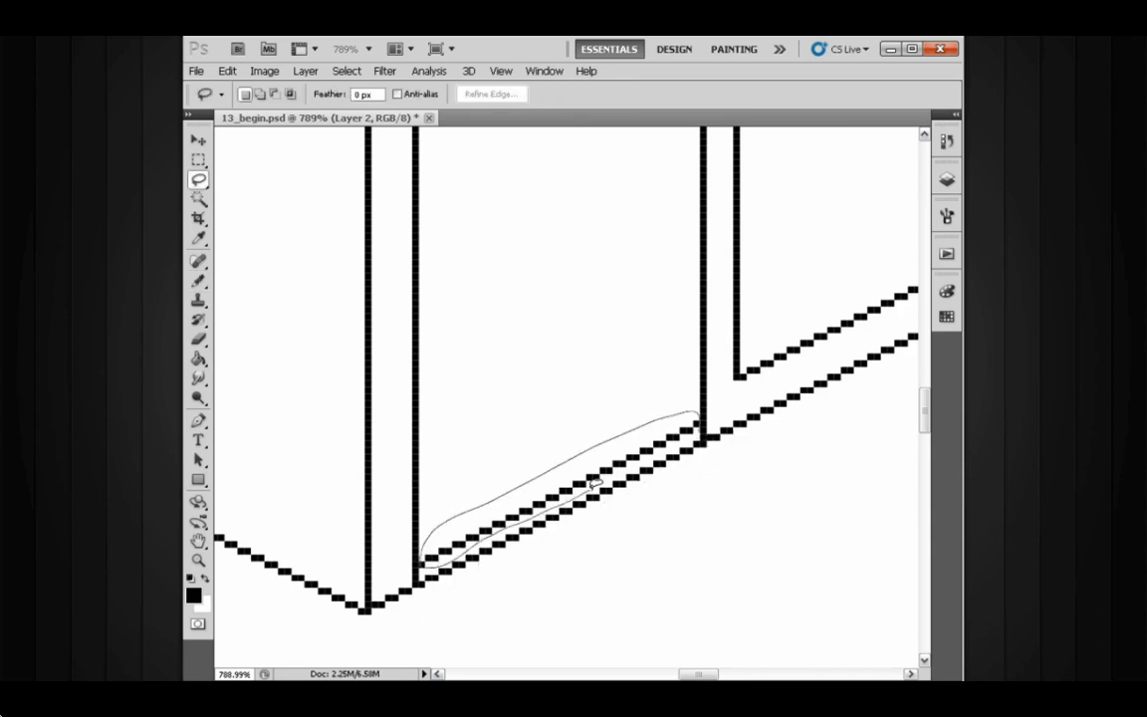
{"action": "left_click_drag", "start_coordinate": [675, 440], "coordinate": [678, 397]}
{"action": "key", "text": "v"}
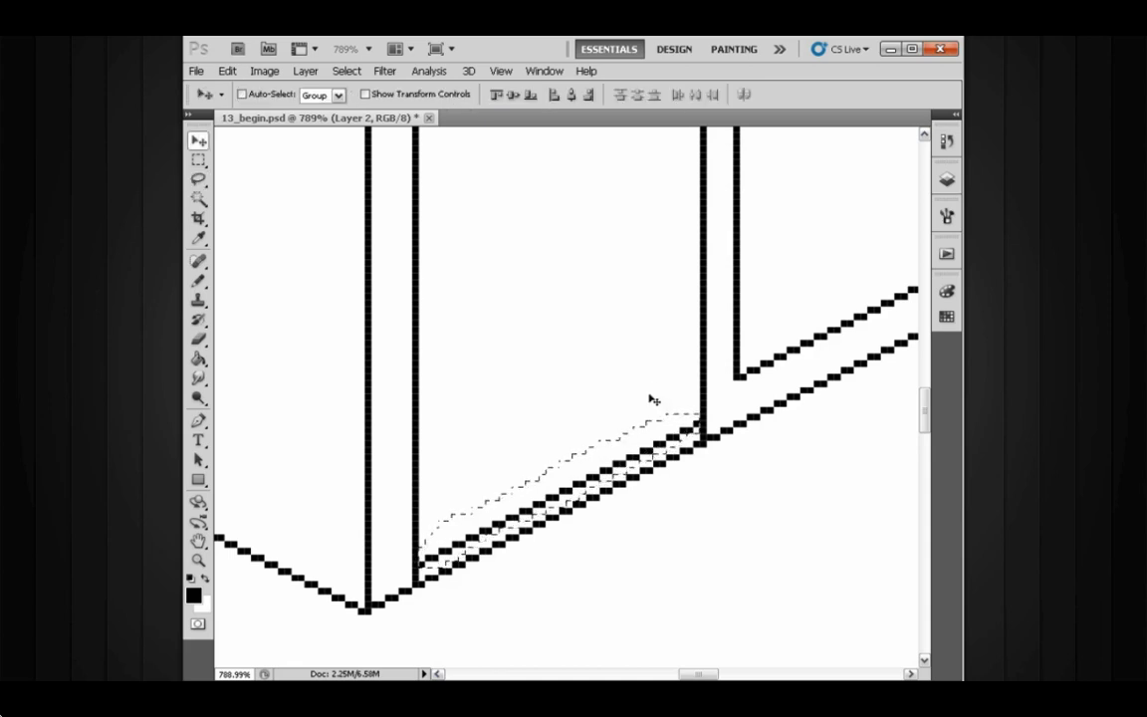
{"action": "key", "text": "Up"}
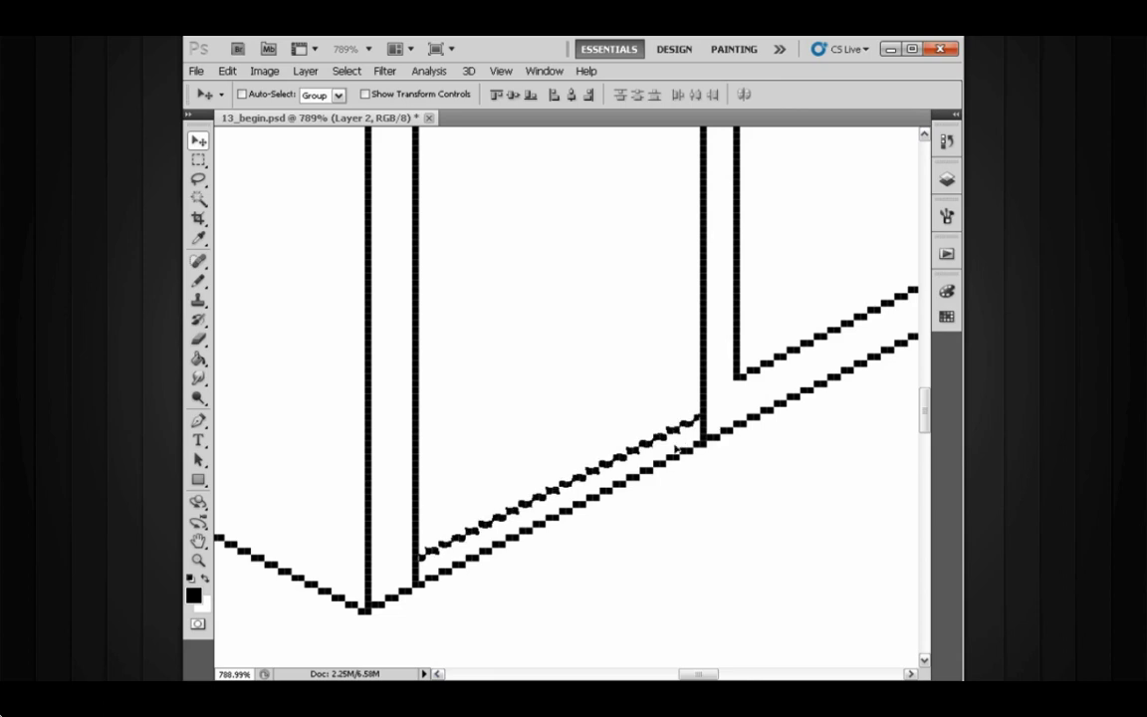
{"action": "key", "text": "Up"}
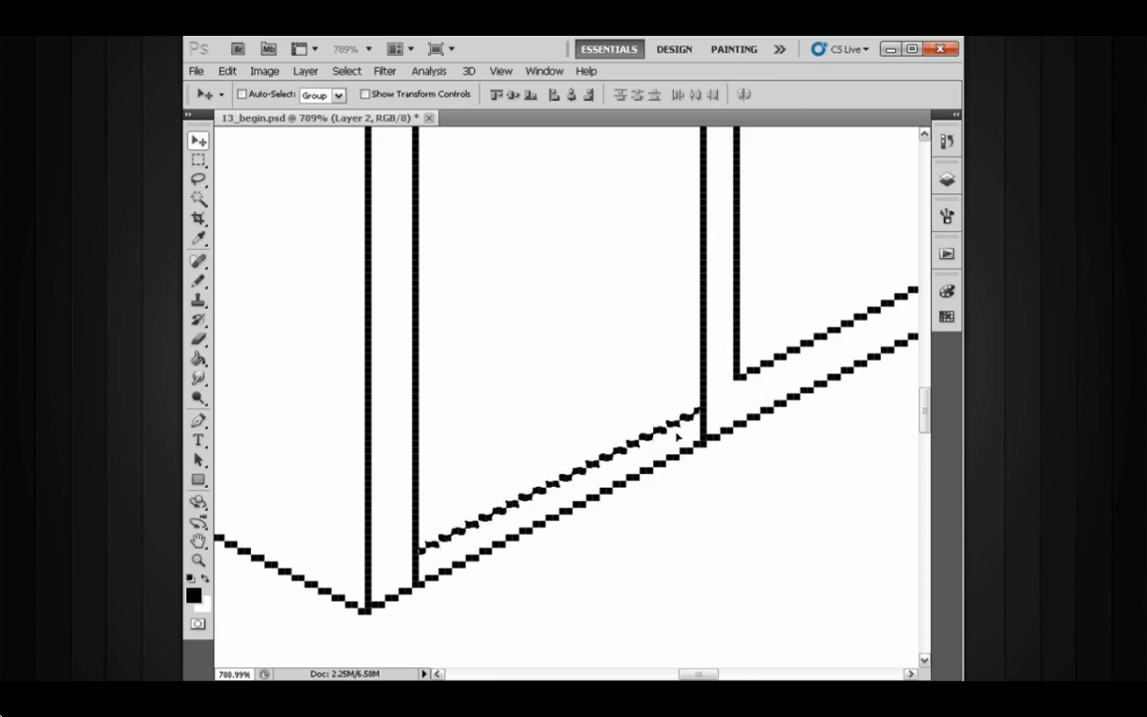
- Erase the stray pixels where the panel's inner bottom line meets the right door's vertical line
{"action": "key", "text": "e"}
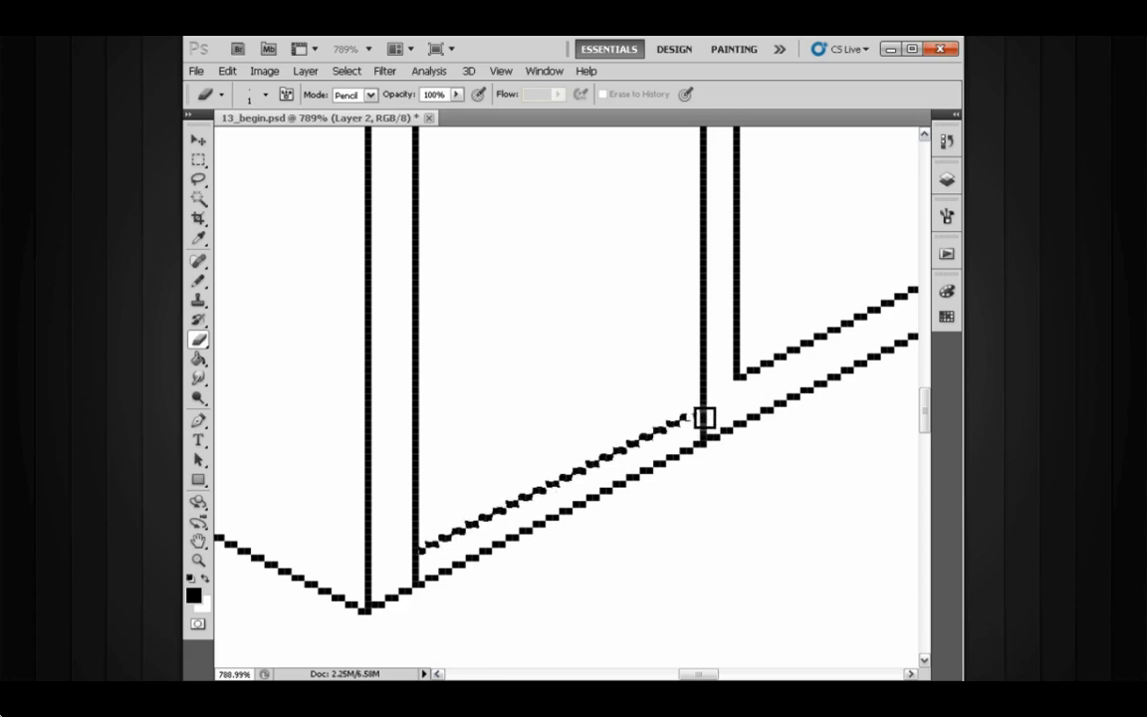
{"action": "key", "text": "ctrl+d"}
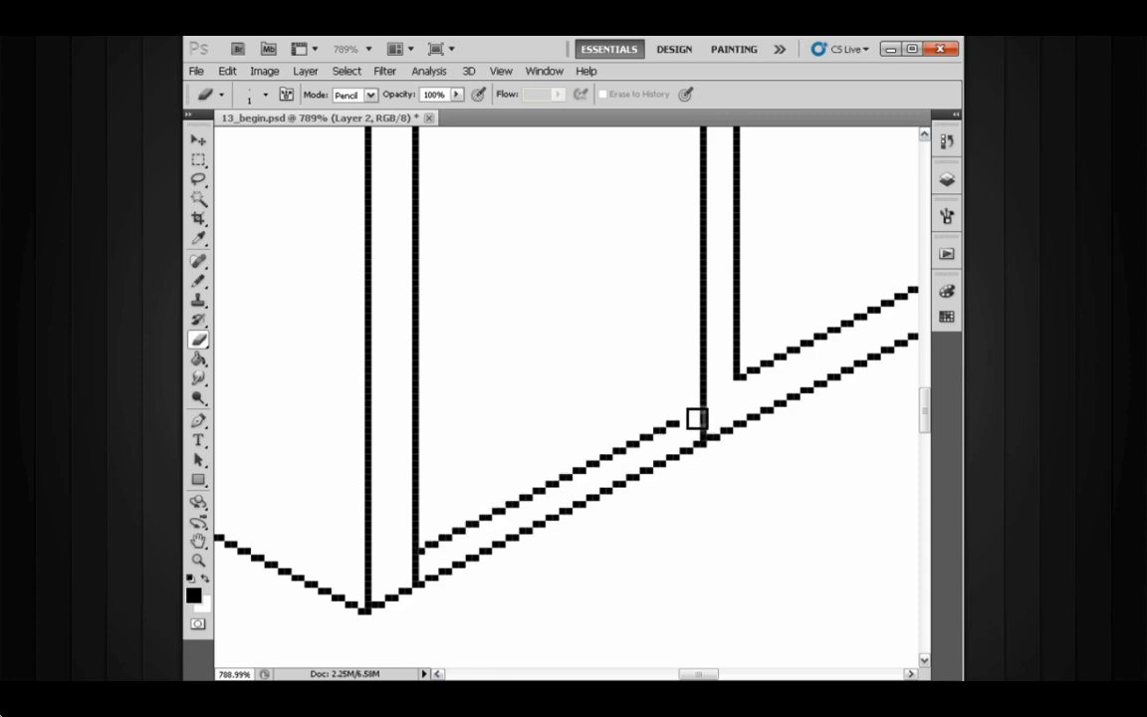
{"action": "key", "text": "b"}
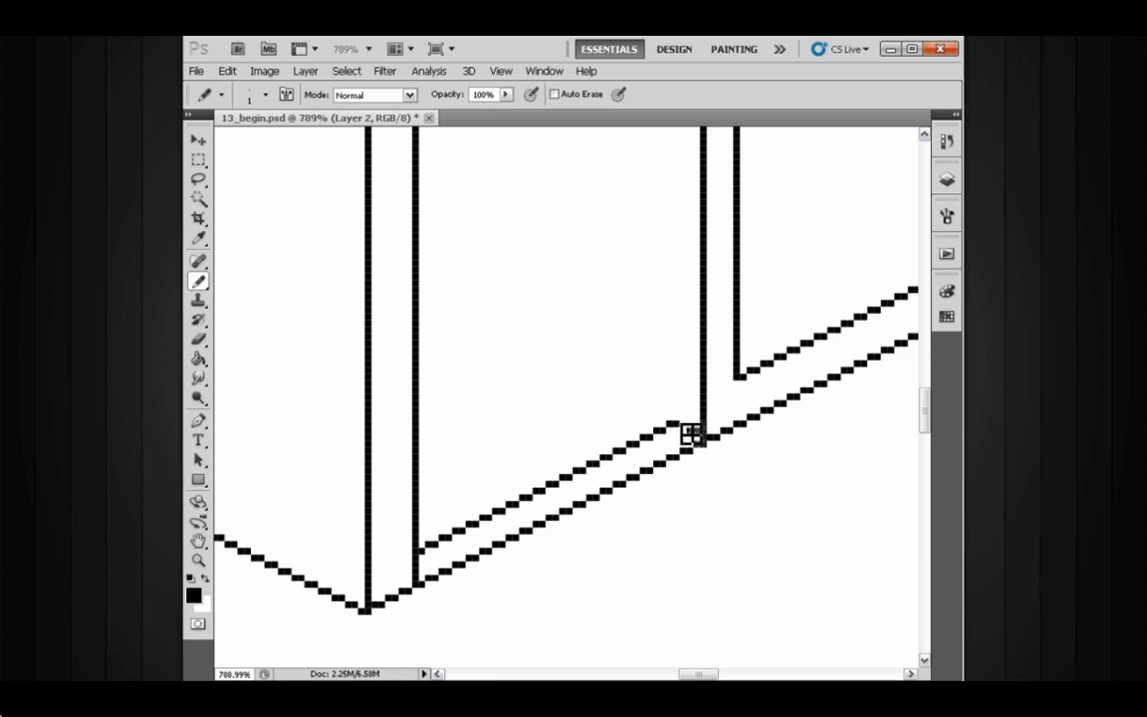
- Lasso the panel's inner bottom line and move it up toward the door, then deselect
{"action": "key", "text": "l"}
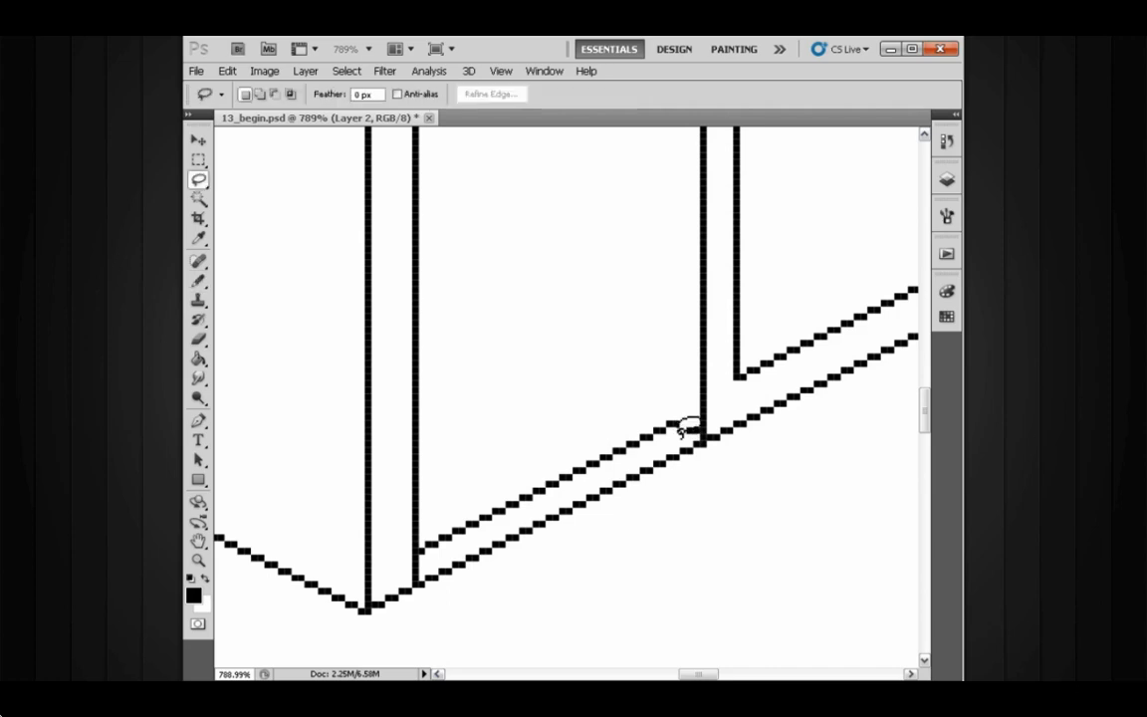
{"action": "mouse_move", "coordinate": [678, 406]}
{"action": "left_mouse_down"}
{"action": "mouse_move", "coordinate": [562, 441]}
{"action": "mouse_move", "coordinate": [428, 514]}
{"action": "mouse_move", "coordinate": [420, 549]}
{"action": "mouse_move", "coordinate": [555, 504]}
{"action": "mouse_move", "coordinate": [680, 428]}
{"action": "left_mouse_up"}
{"action": "left_click_drag", "start_coordinate": [634, 450], "coordinate": [631, 409], "text": "ctrl"}
{"action": "key", "text": "b"}
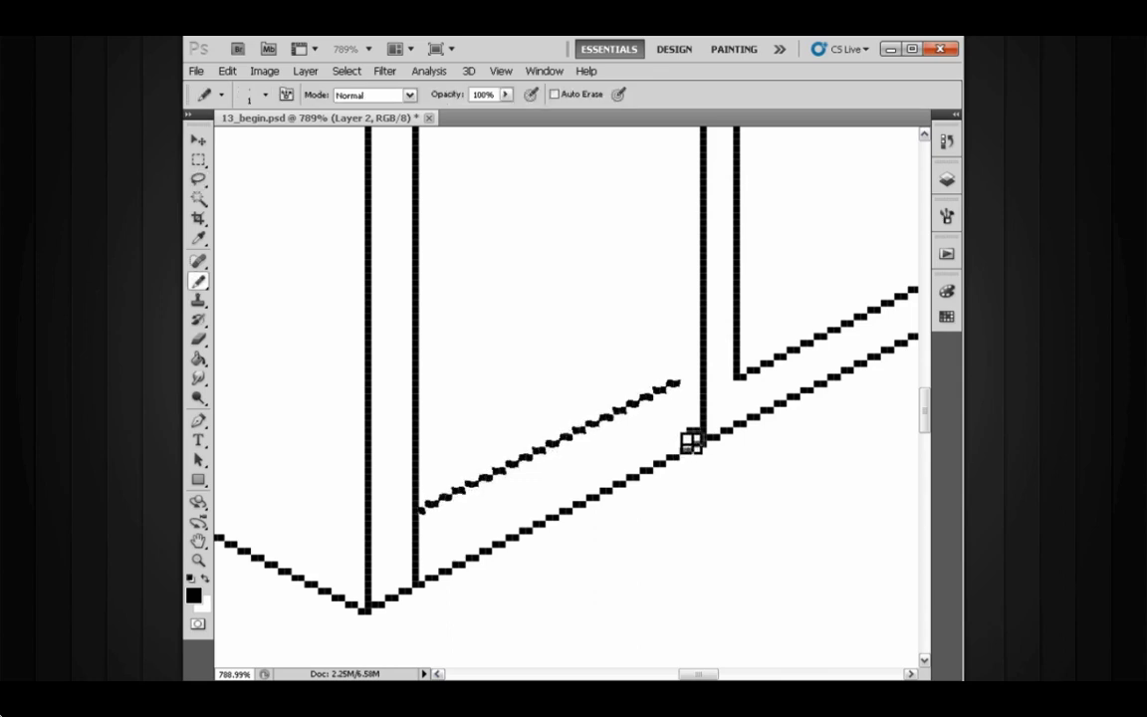
{"action": "key", "text": "ctrl+d"}
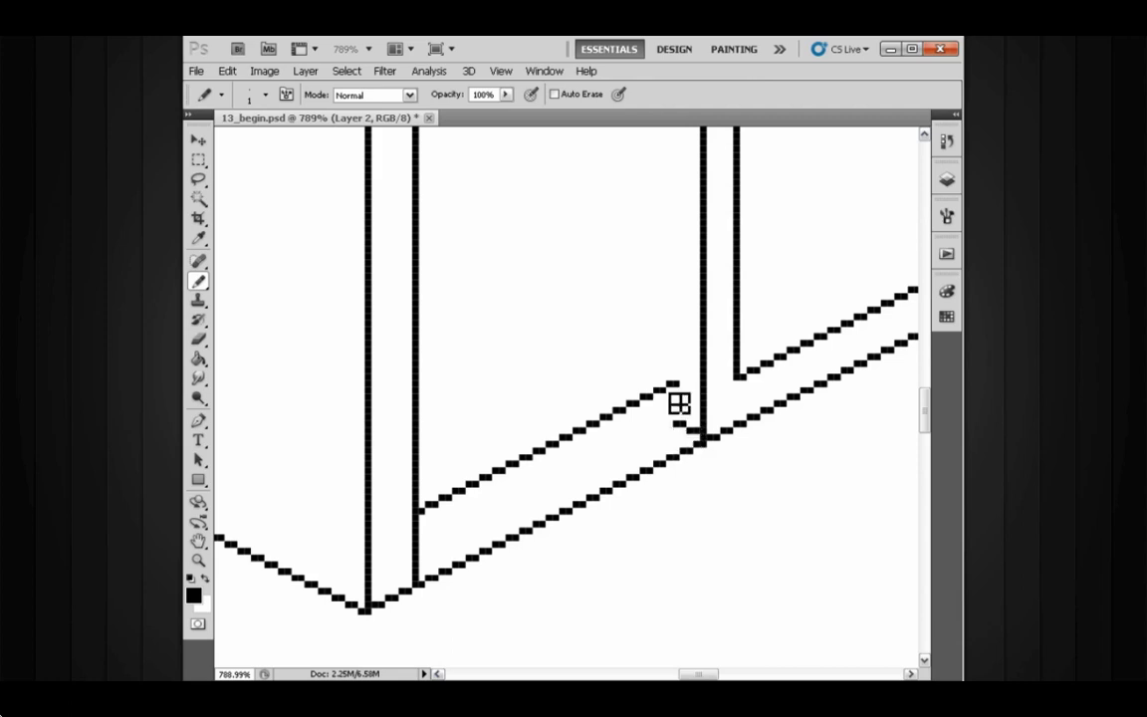
- Marquee-select and clear the leftover pixels near the right door's base
{"action": "key", "text": "m"}
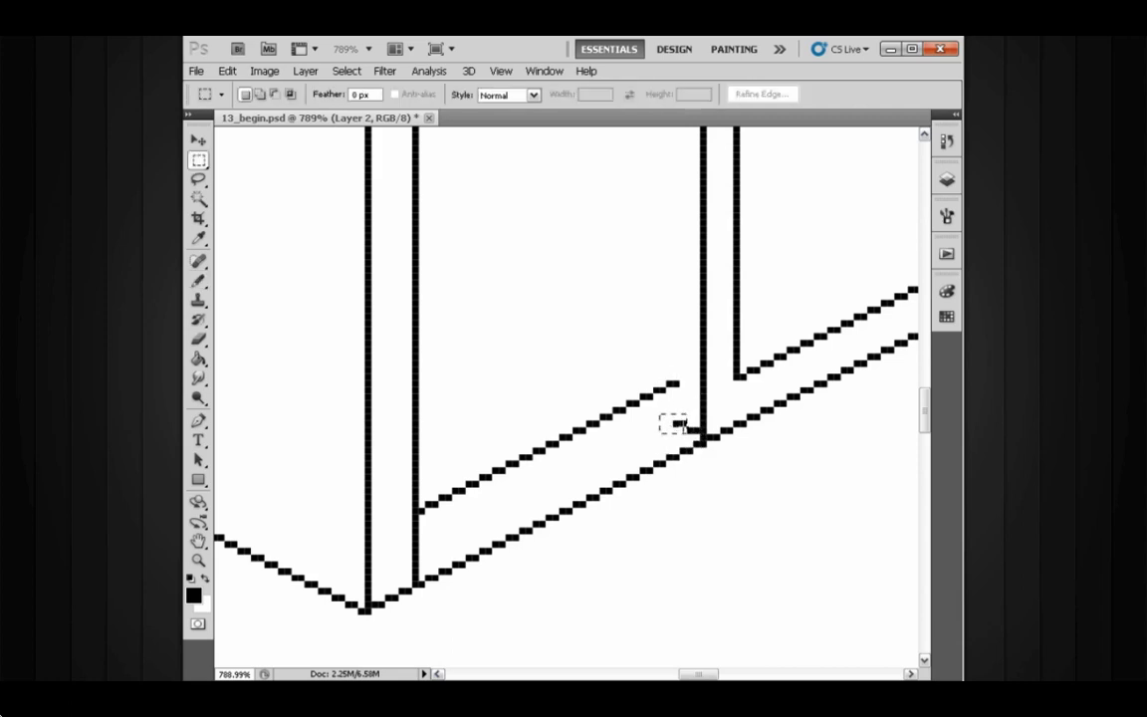
{"action": "left_click_drag", "start_coordinate": [696, 437], "coordinate": [692, 430]}
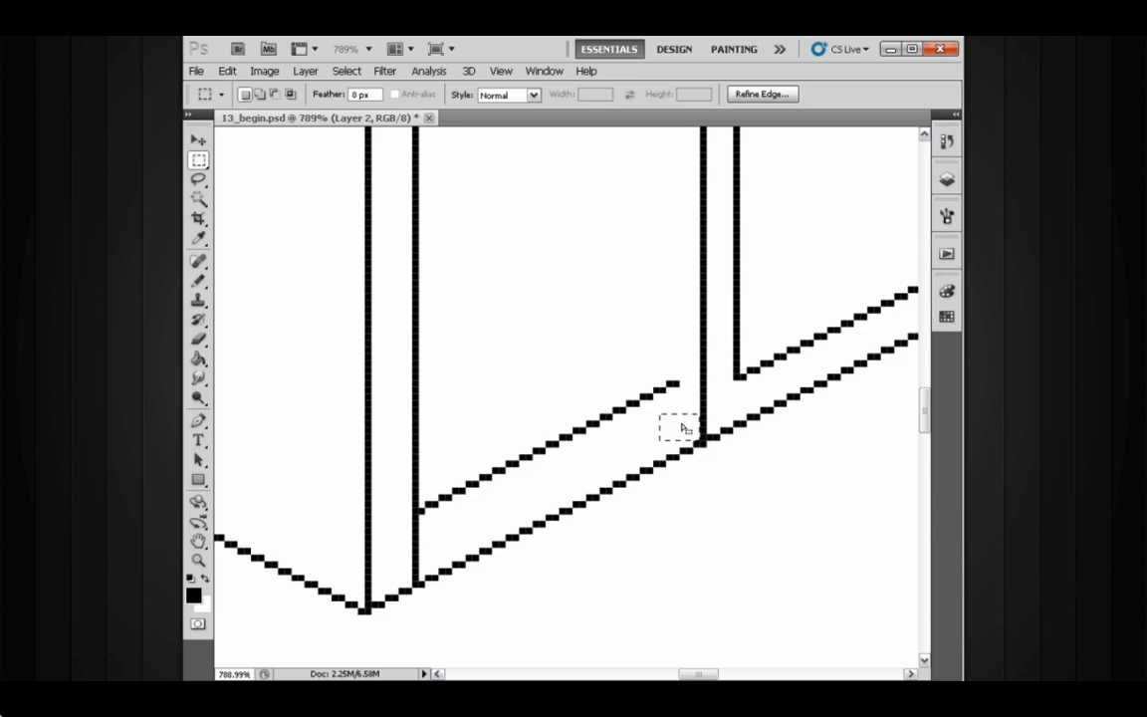
{"action": "key", "text": "b"}
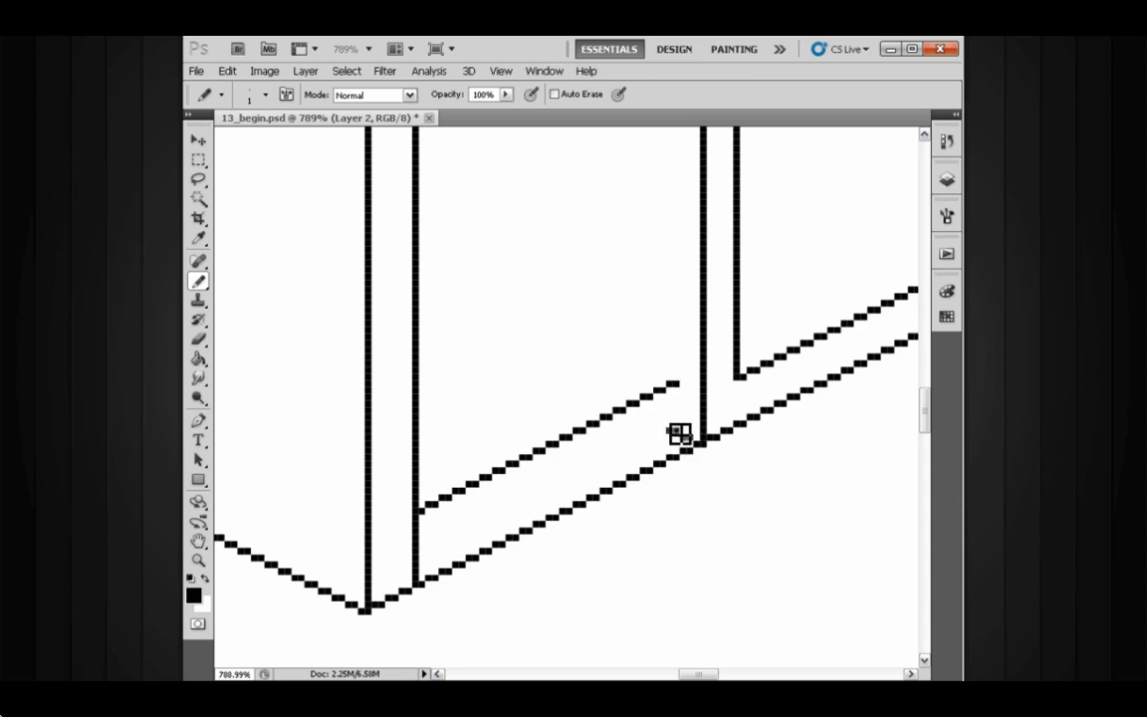
- Lasso the inner bottom line and move it back down beside the panel's outer bottom line
{"action": "key", "text": "l"}
{"action": "mouse_move", "coordinate": [686, 403]}
{"action": "left_mouse_down"}
{"action": "mouse_move", "coordinate": [505, 430]}
{"action": "mouse_move", "coordinate": [438, 464]}
{"action": "mouse_move", "coordinate": [422, 518]}
{"action": "mouse_move", "coordinate": [627, 438]}
{"action": "mouse_move", "coordinate": [605, 468]}
{"action": "left_mouse_up"}
{"action": "key", "text": "v"}
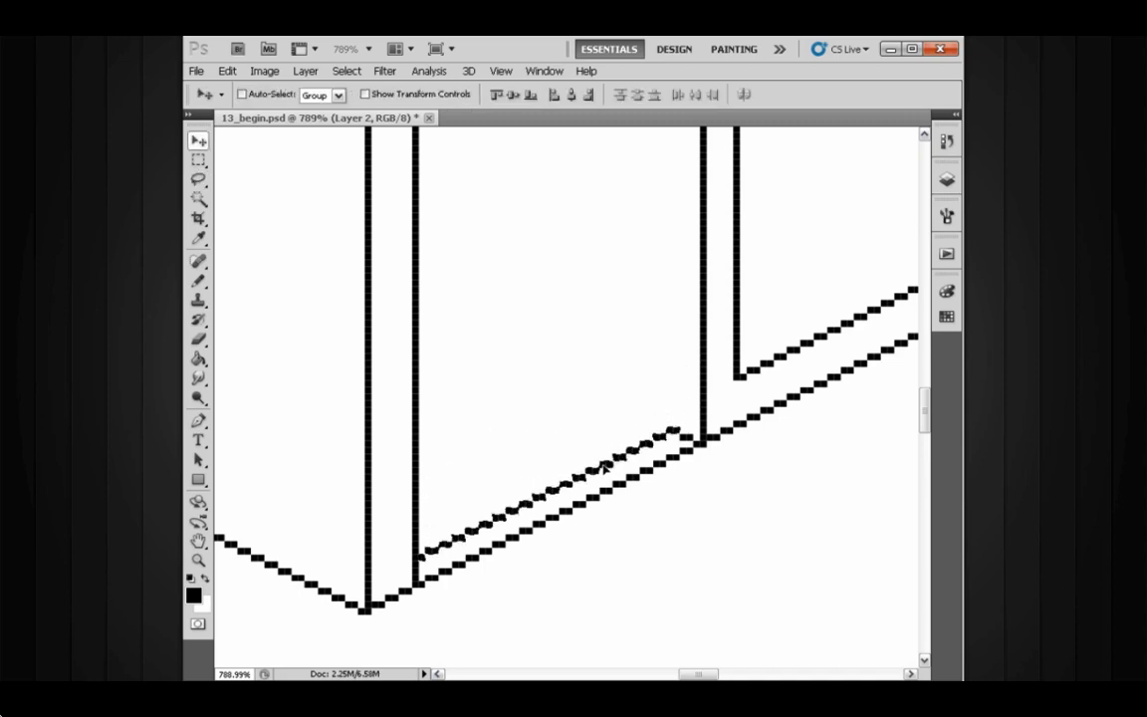
{"action": "left_click_drag", "start_coordinate": [696, 438], "coordinate": [641, 429]}
{"action": "mouse_move", "coordinate": [673, 408]}
{"action": "left_mouse_down"}
{"action": "mouse_move", "coordinate": [626, 448]}
{"action": "mouse_move", "coordinate": [636, 476]}
{"action": "mouse_move", "coordinate": [678, 466]}
{"action": "mouse_move", "coordinate": [655, 377]}
{"action": "mouse_move", "coordinate": [643, 189]}
{"action": "left_mouse_up"}
{"action": "key", "text": "ctrl+d"}
- Pencil a vertical line inside the right door, parallel to its edge, from the base up to the top
{"action": "key", "text": "b"}
{"action": "left_click_drag", "start_coordinate": [645, 248], "coordinate": [649, 456]}
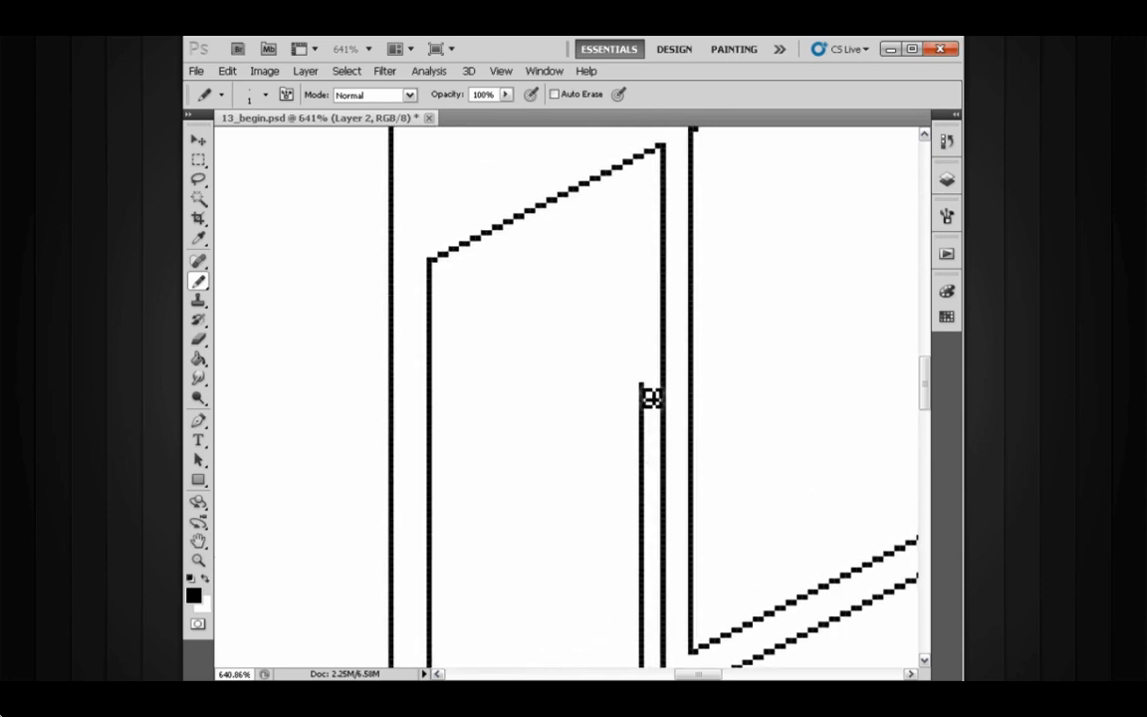
{"action": "left_click_drag", "start_coordinate": [645, 388], "coordinate": [637, 173]}
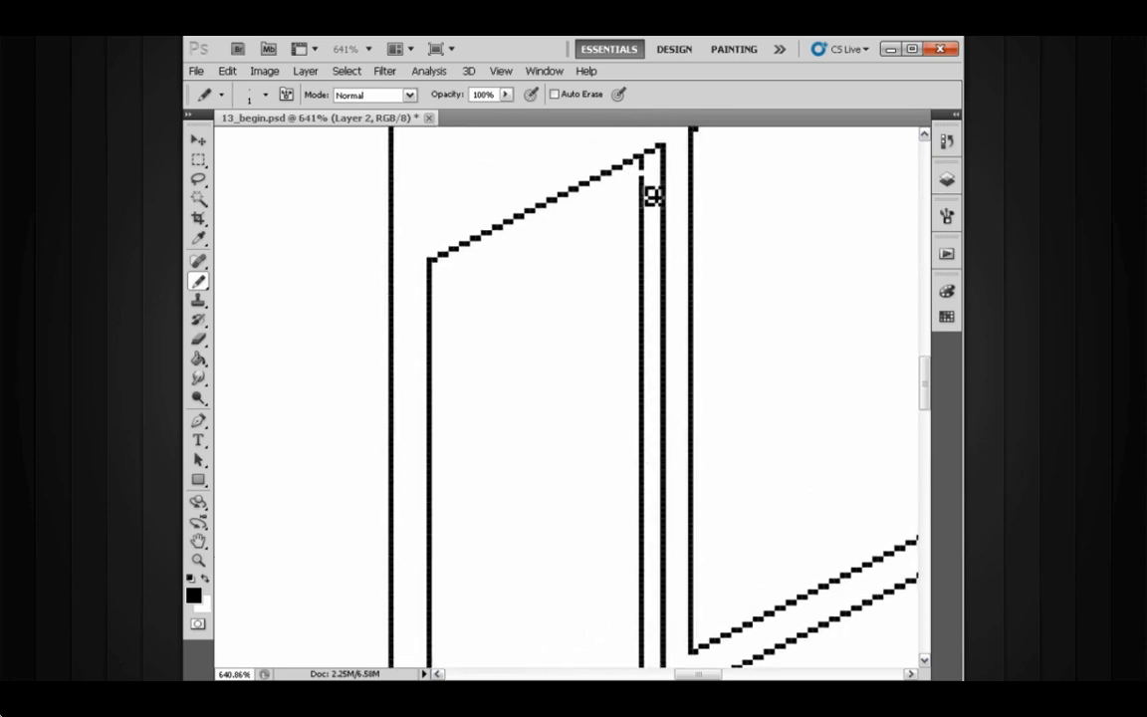
{"action": "mouse_move", "coordinate": [685, 366]}
{"action": "left_mouse_down"}
{"action": "mouse_move", "coordinate": [638, 354]}
{"action": "mouse_move", "coordinate": [625, 299]}
{"action": "left_mouse_up"}
{"action": "left_click_drag", "start_coordinate": [607, 478], "coordinate": [645, 438]}
{"action": "left_click", "coordinate": [604, 475]}
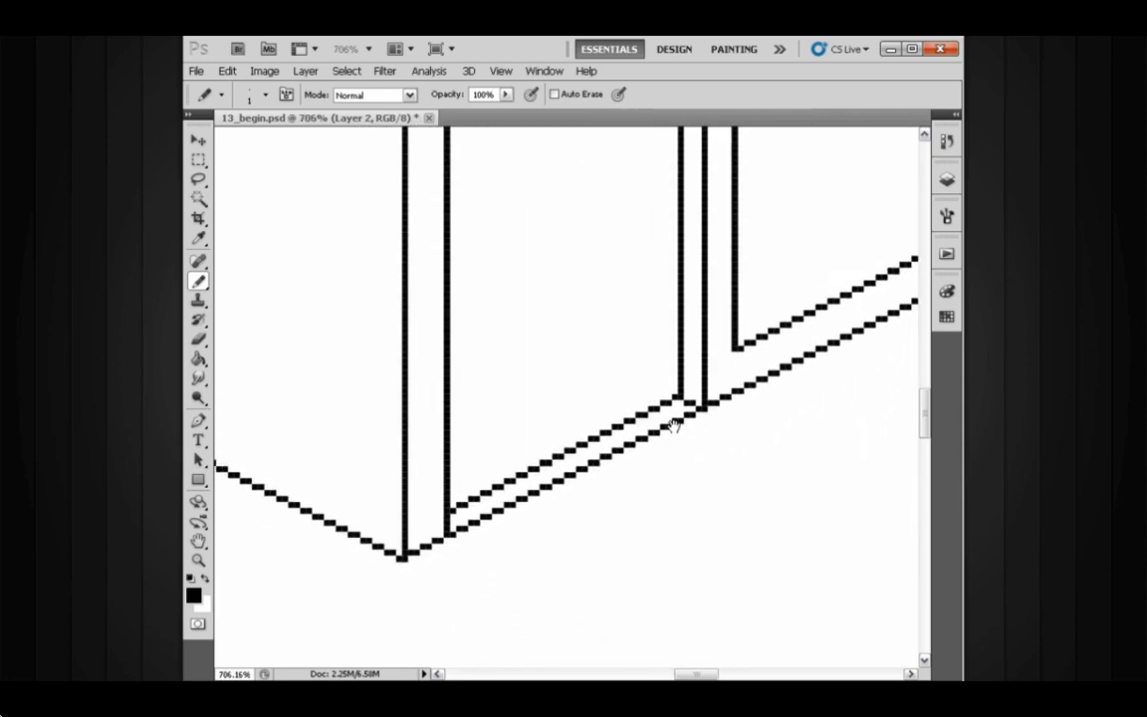
- Enlarge the Eraser to 4 px and erase the right door's inner panel bottom and right-side lines
{"action": "key", "text": "e"}
{"action": "left_click_drag", "start_coordinate": [696, 430], "coordinate": [462, 544]}
{"action": "left_click_drag", "start_coordinate": [668, 454], "coordinate": [593, 458]}
{"action": "left_click_drag", "start_coordinate": [644, 425], "coordinate": [624, 472]}
{"action": "left_click_drag", "start_coordinate": [665, 365], "coordinate": [640, 382]}
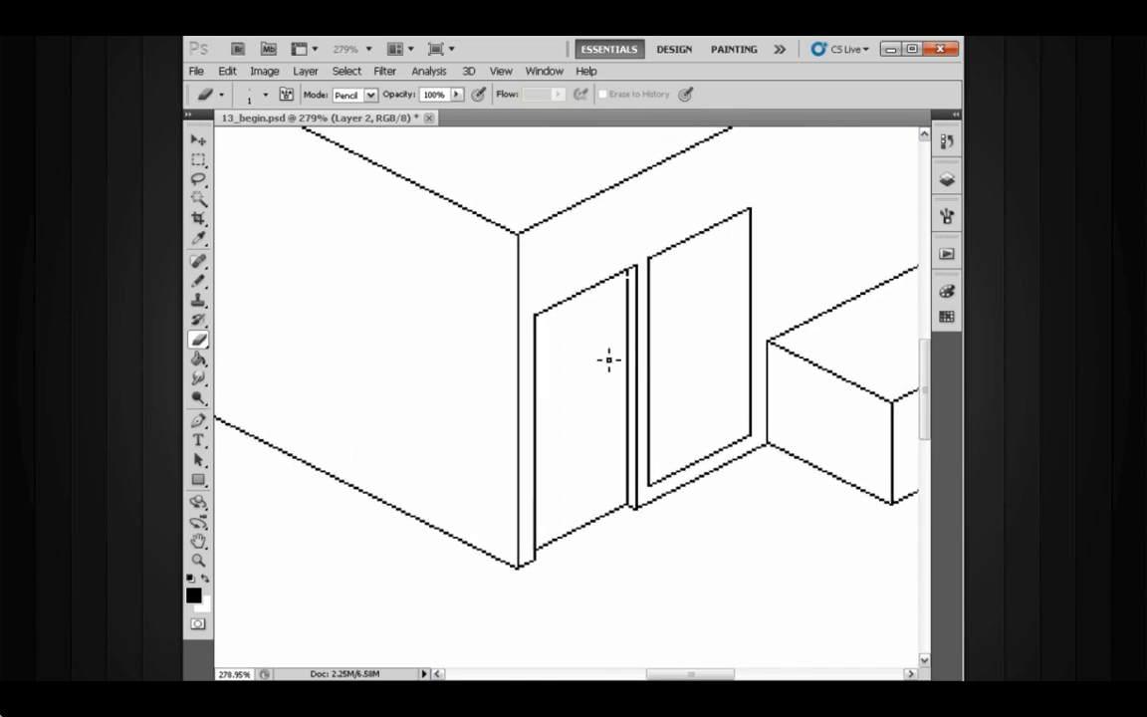
{"action": "left_click_drag", "start_coordinate": [660, 327], "coordinate": [650, 350]}
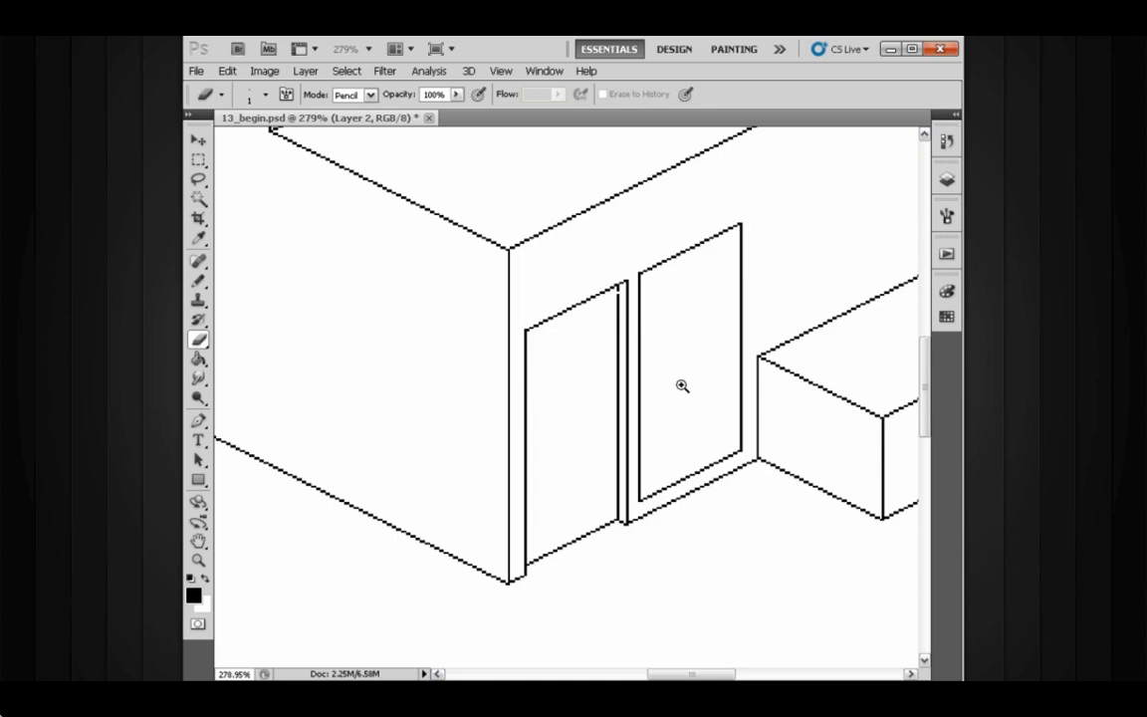
{"action": "mouse_move", "coordinate": [682, 385]}
{"action": "left_mouse_down"}
{"action": "mouse_move", "coordinate": [701, 384]}
{"action": "mouse_move", "coordinate": [678, 366]}
{"action": "left_mouse_up"}
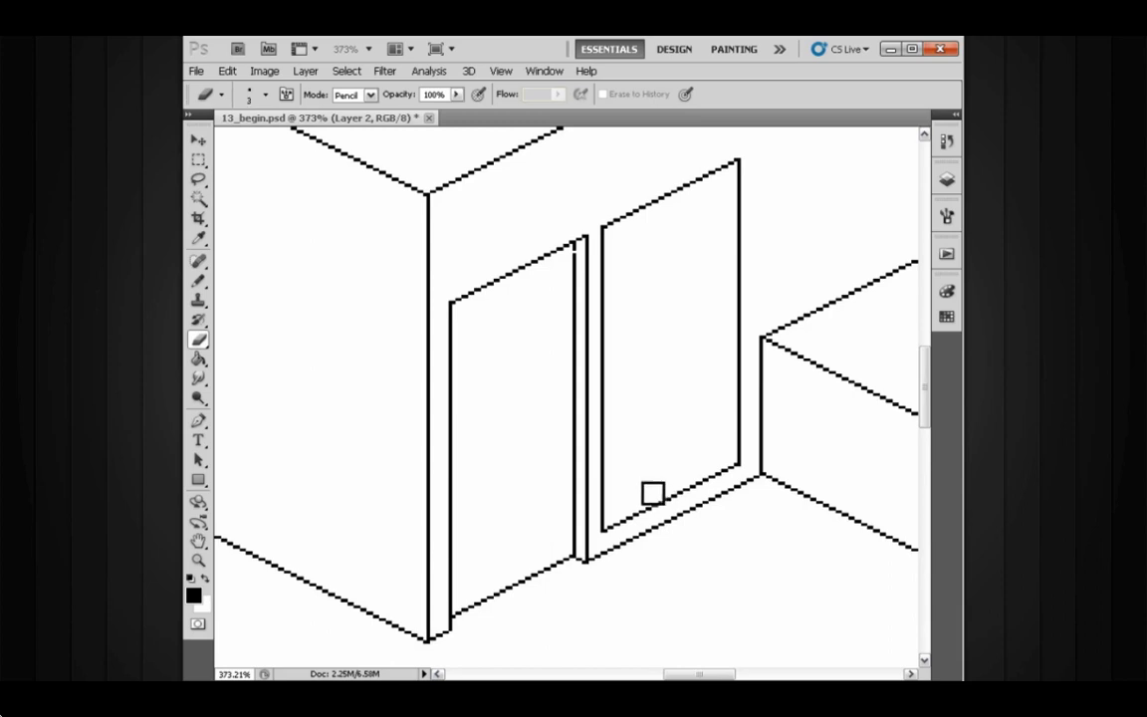
{"action": "key", "text": "]"}
{"action": "left_click", "coordinate": [617, 534]}
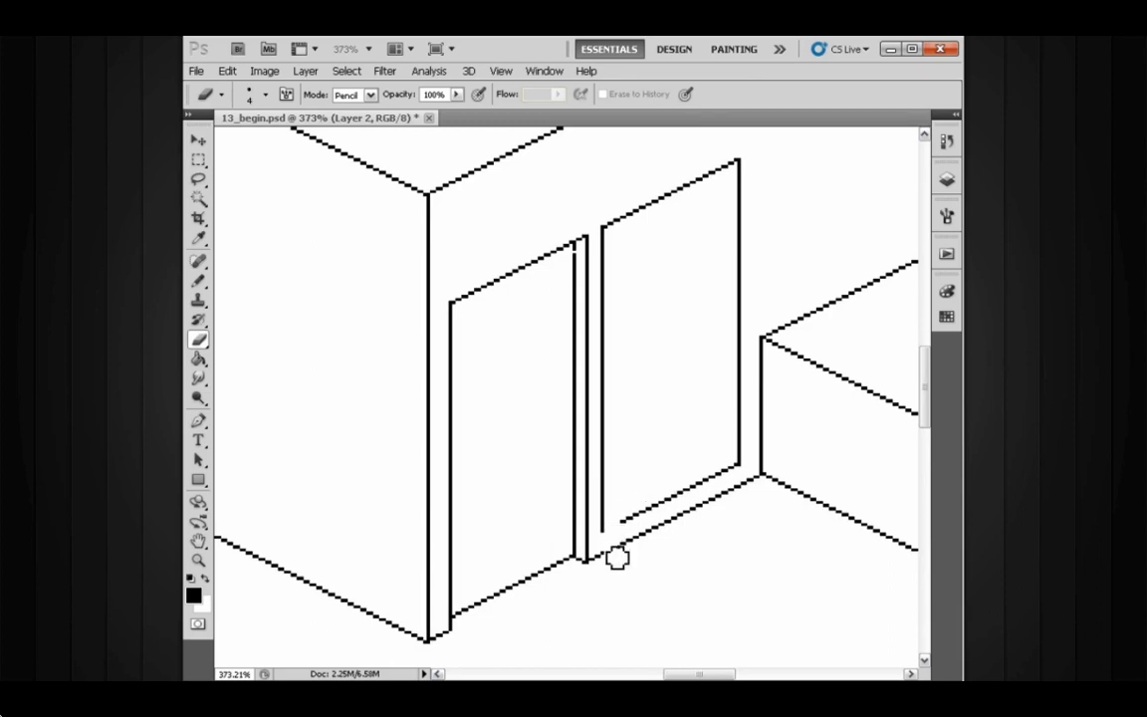
{"action": "mouse_move", "coordinate": [617, 558]}
{"action": "left_mouse_down"}
{"action": "mouse_move", "coordinate": [646, 506]}
{"action": "mouse_move", "coordinate": [666, 515]}
{"action": "mouse_move", "coordinate": [676, 487]}
{"action": "mouse_move", "coordinate": [687, 497]}
{"action": "mouse_move", "coordinate": [705, 475]}
{"action": "mouse_move", "coordinate": [734, 487]}
{"action": "left_mouse_up"}
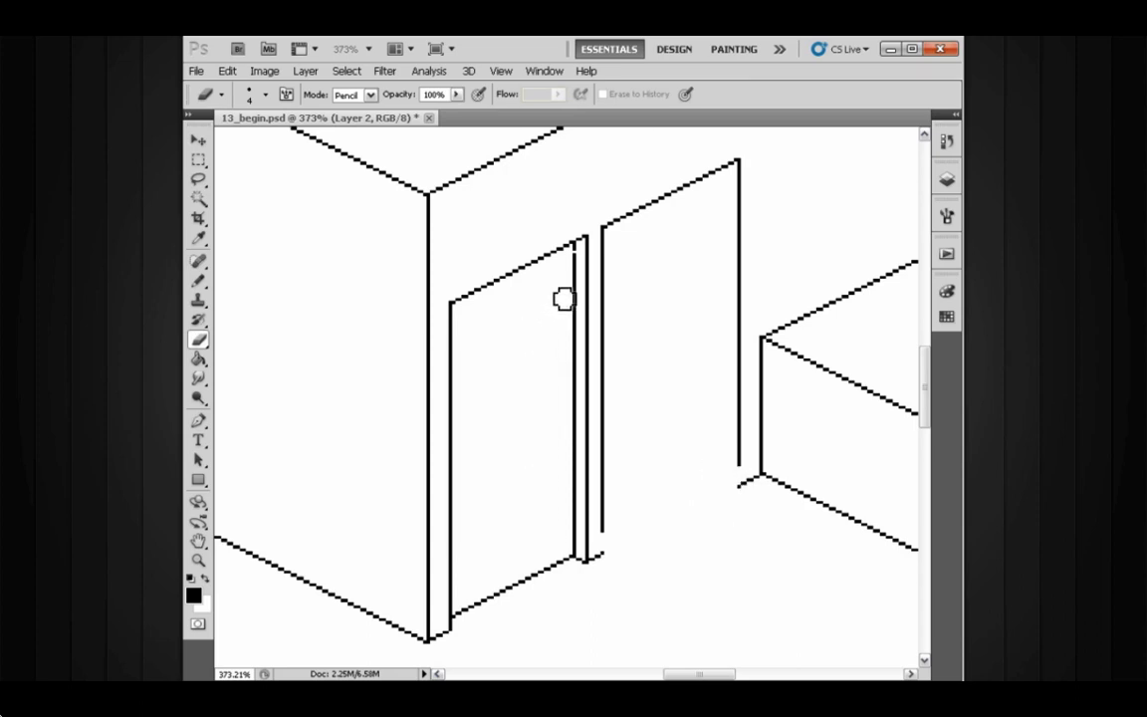
- Lasso the left door and duplicate it over to the right door's position, then deselect
{"action": "key", "text": "l"}
{"action": "left_click_drag", "start_coordinate": [587, 225], "coordinate": [492, 244]}
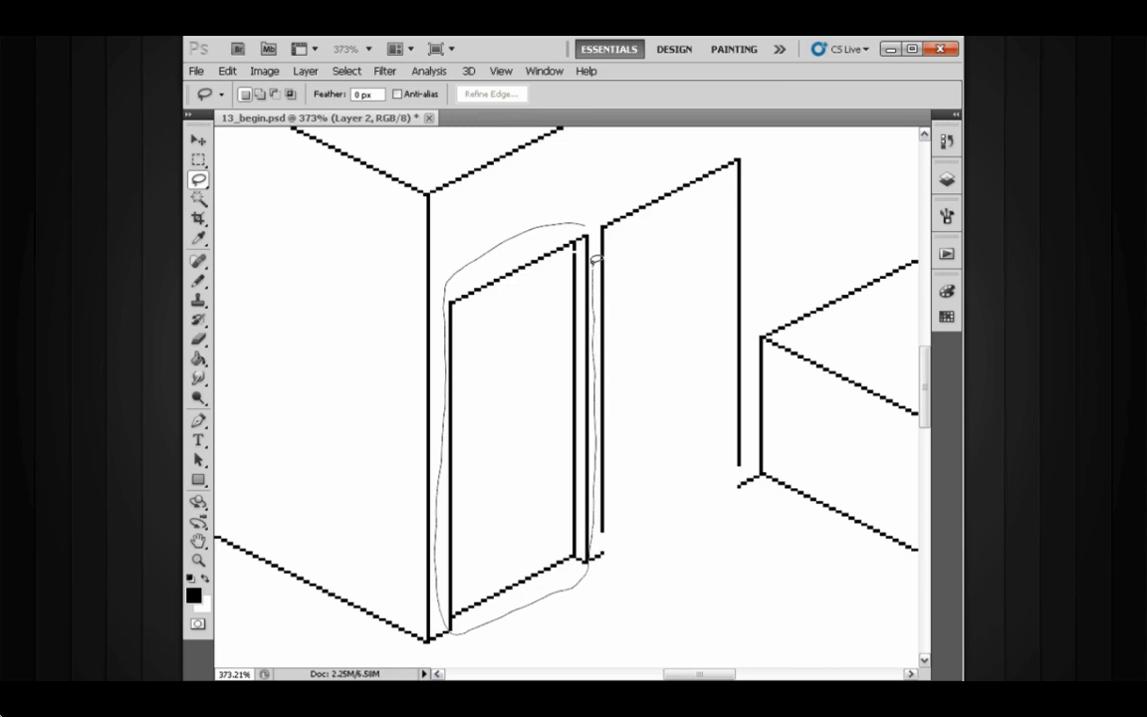
{"action": "left_click_drag", "start_coordinate": [594, 223], "coordinate": [594, 225]}
{"action": "key", "text": "v"}
{"action": "mouse_move", "coordinate": [525, 269]}
{"action": "left_mouse_down"}
{"action": "mouse_move", "coordinate": [635, 238]}
{"action": "mouse_move", "coordinate": [671, 195]}
{"action": "left_mouse_up"}
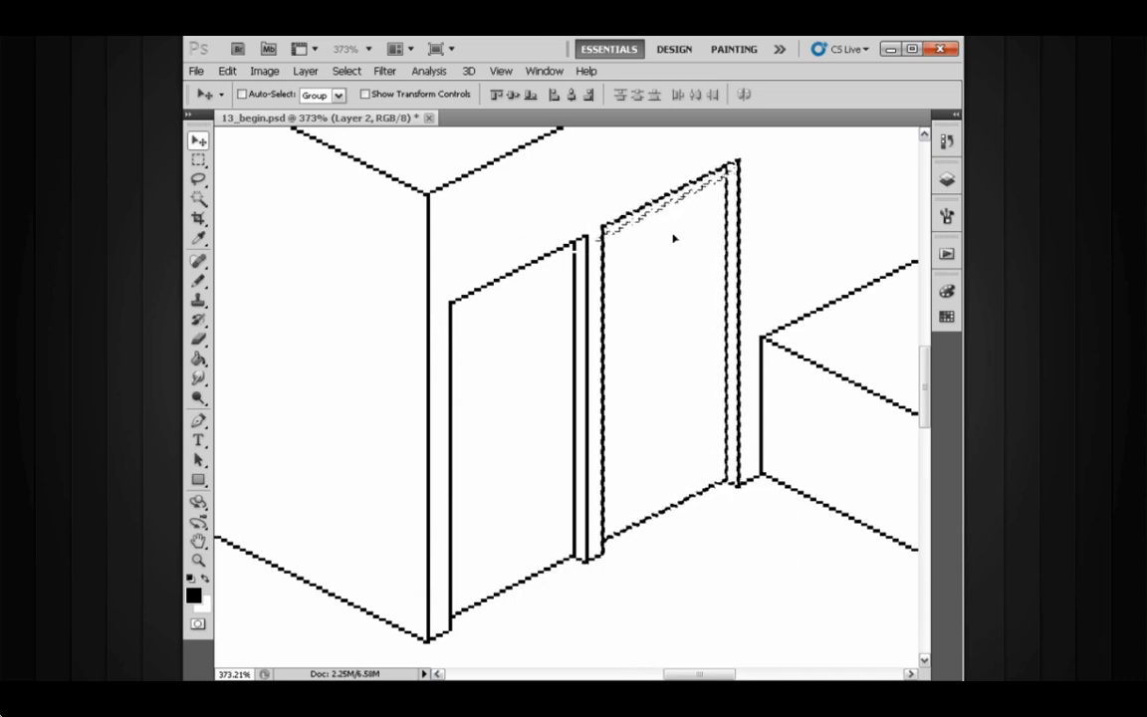
{"action": "key", "text": "ctrl+d"}
- Zoom and pan around the building to inspect the finished double doors
{"action": "left_click_drag", "start_coordinate": [669, 320], "coordinate": [665, 292]}
{"action": "left_click_drag", "start_coordinate": [694, 337], "coordinate": [624, 362]}
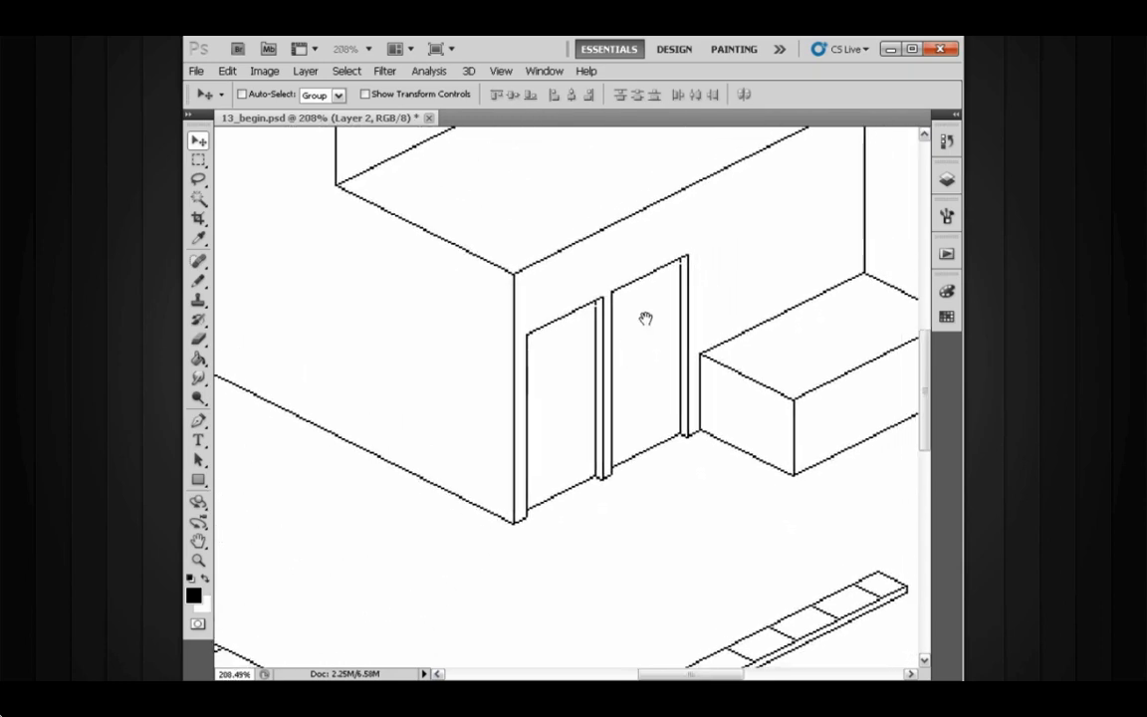
{"action": "scroll", "coordinate": [615, 378], "scroll_direction": "up", "scroll_amount": 1}
{"action": "scroll", "coordinate": [615, 378], "scroll_direction": "up", "scroll_amount": 1}
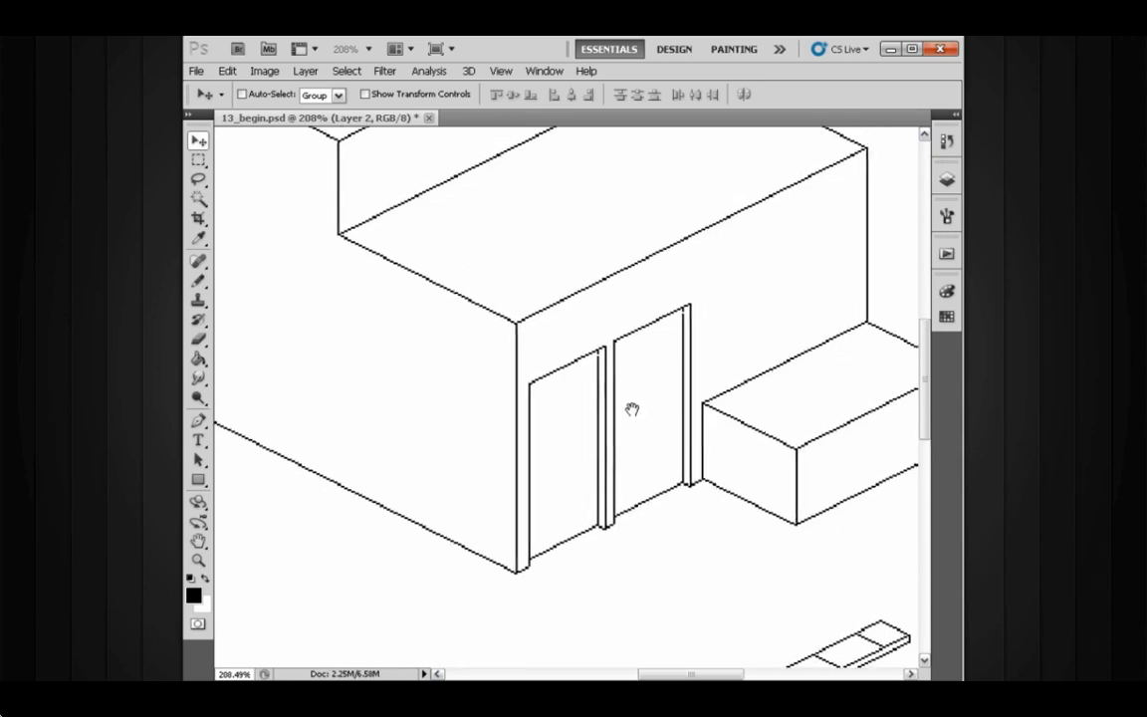
{"action": "left_click_drag", "start_coordinate": [643, 390], "coordinate": [623, 420]}
{"action": "mouse_move", "coordinate": [630, 414]}
{"action": "left_mouse_down"}
{"action": "mouse_move", "coordinate": [619, 415]}
{"action": "mouse_move", "coordinate": [632, 401]}
{"action": "mouse_move", "coordinate": [612, 411]}
{"action": "left_mouse_up"}
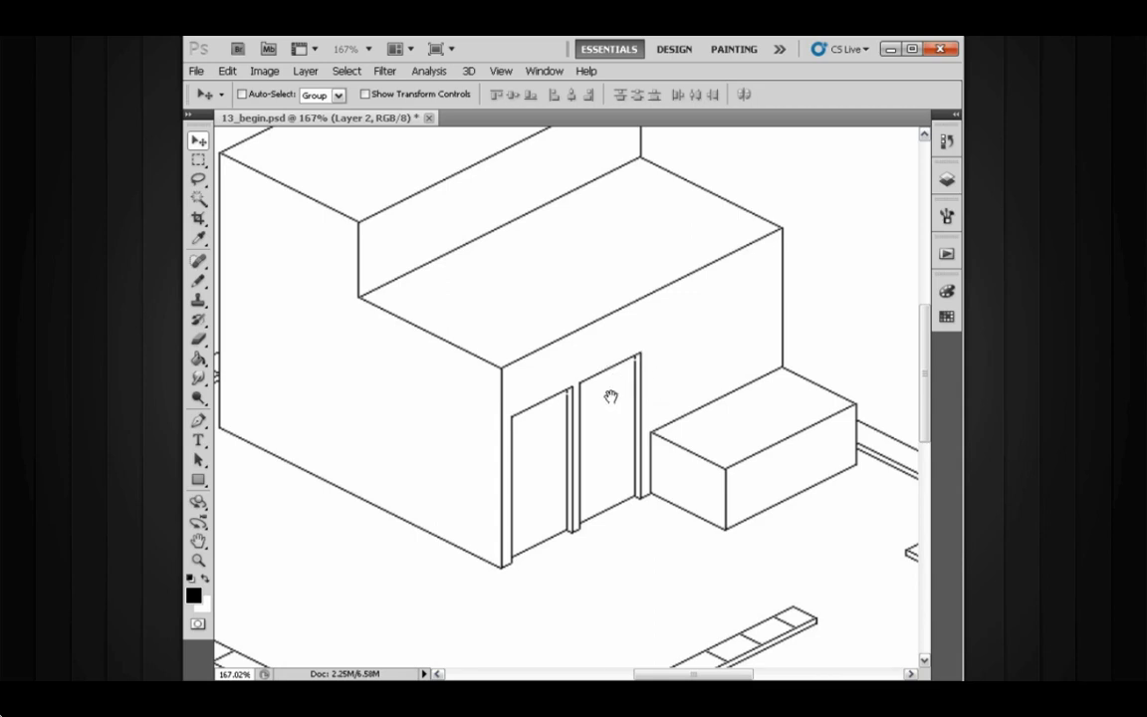
{"action": "left_click_drag", "start_coordinate": [611, 397], "coordinate": [654, 358]}
{"action": "left_click_drag", "start_coordinate": [657, 357], "coordinate": [660, 358]}
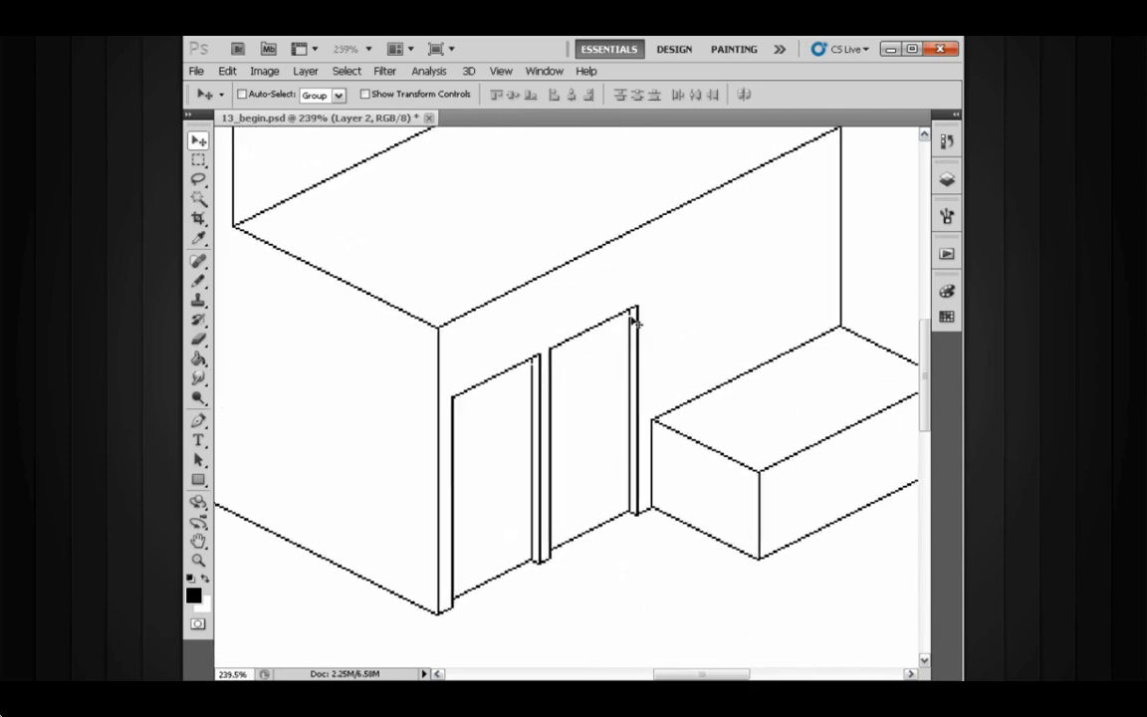
{"action": "left_click_drag", "start_coordinate": [637, 412], "coordinate": [611, 427]}
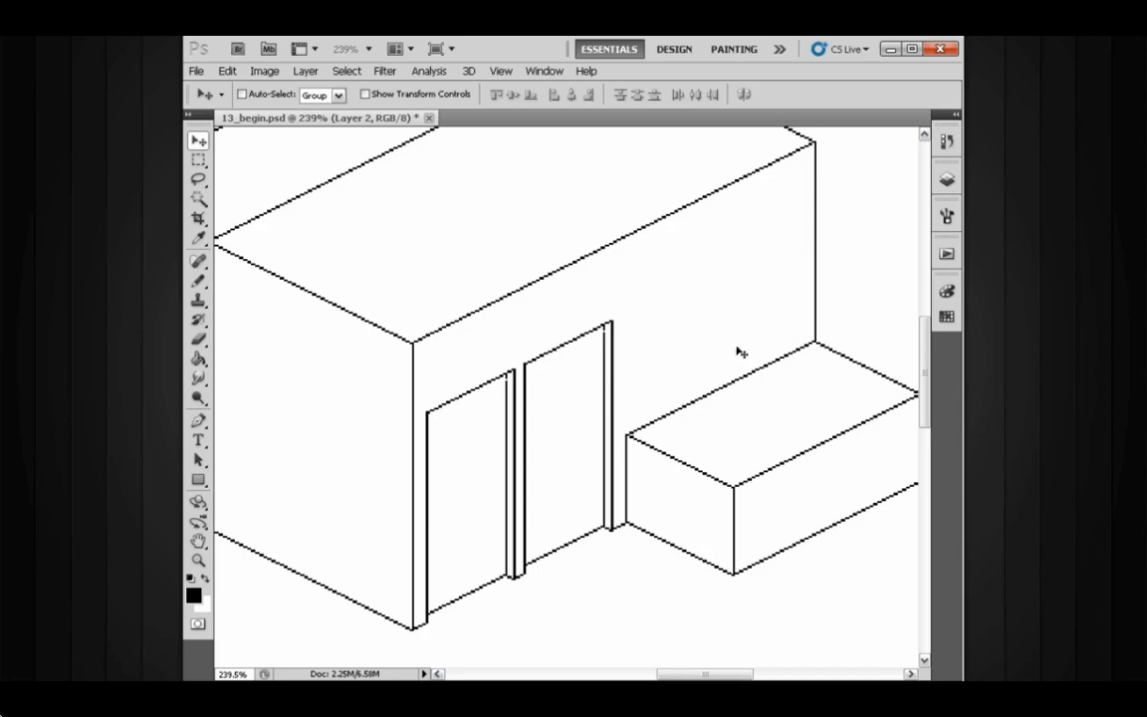
{"action": "left_click_drag", "start_coordinate": [630, 397], "coordinate": [666, 361]}
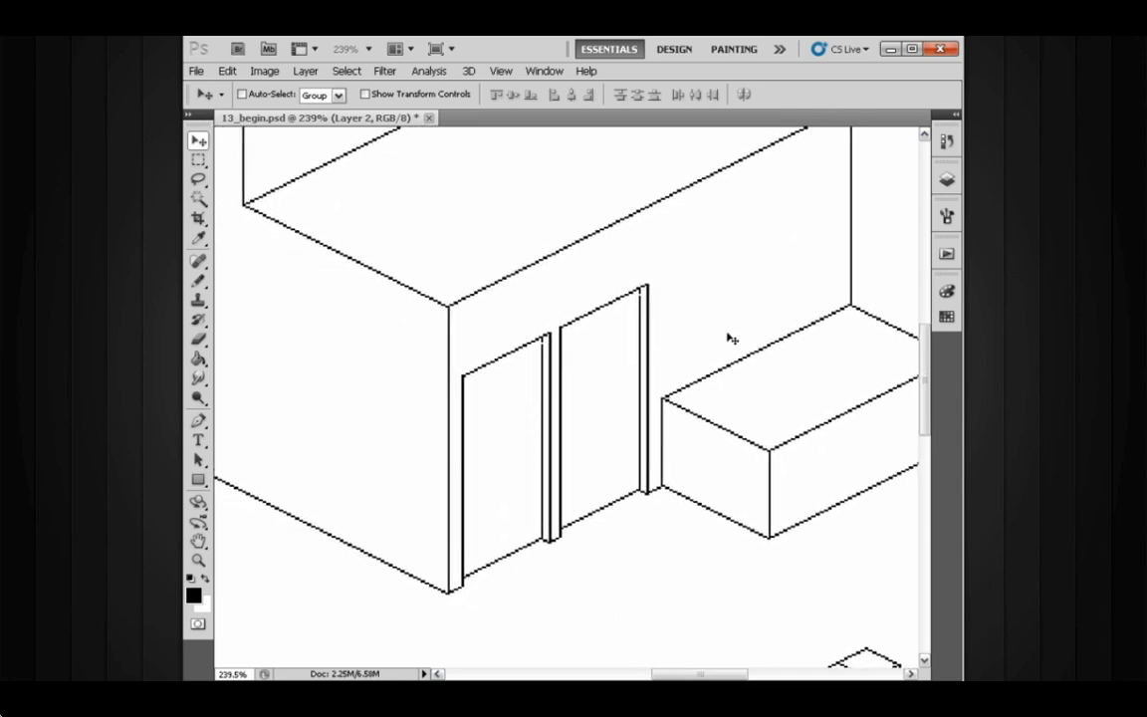
{"action": "left_click_drag", "start_coordinate": [627, 398], "coordinate": [676, 355]}
{"action": "left_click_drag", "start_coordinate": [586, 378], "coordinate": [630, 376]}
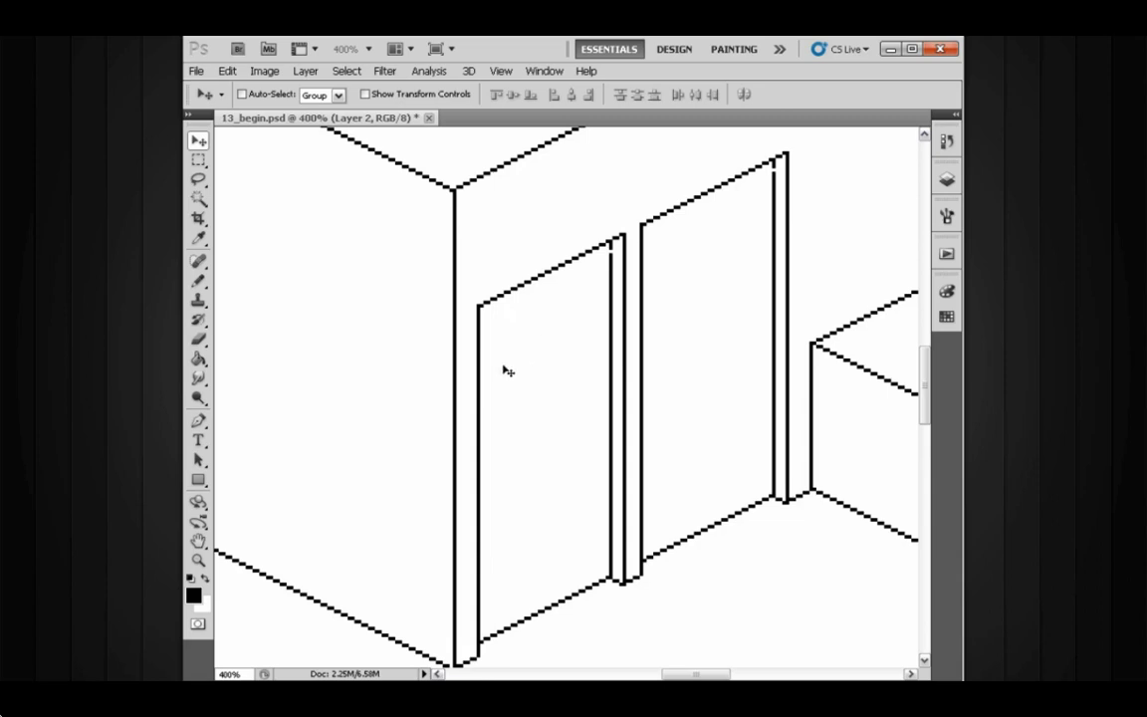
{"action": "mouse_move", "coordinate": [572, 343]}
{"action": "left_mouse_down"}
{"action": "mouse_move", "coordinate": [571, 358]}
{"action": "mouse_move", "coordinate": [524, 287]}
{"action": "left_mouse_up"}
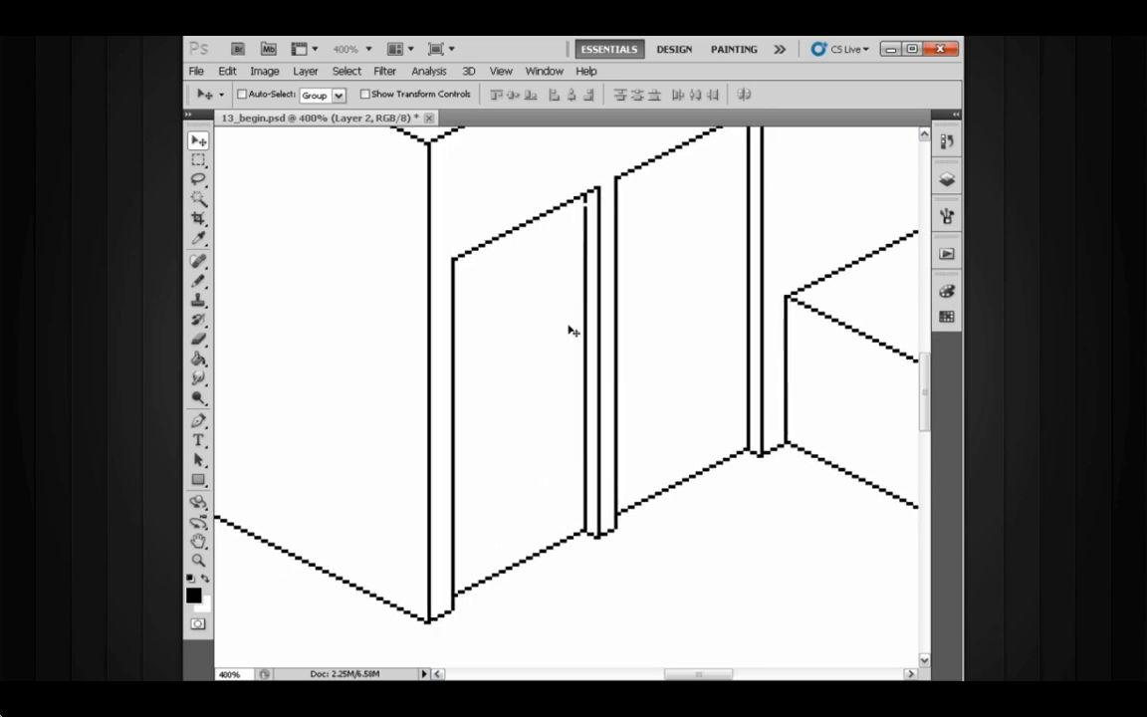
{"action": "left_click_drag", "start_coordinate": [633, 342], "coordinate": [665, 386]}
{"action": "left_click_drag", "start_coordinate": [669, 364], "coordinate": [598, 433]}
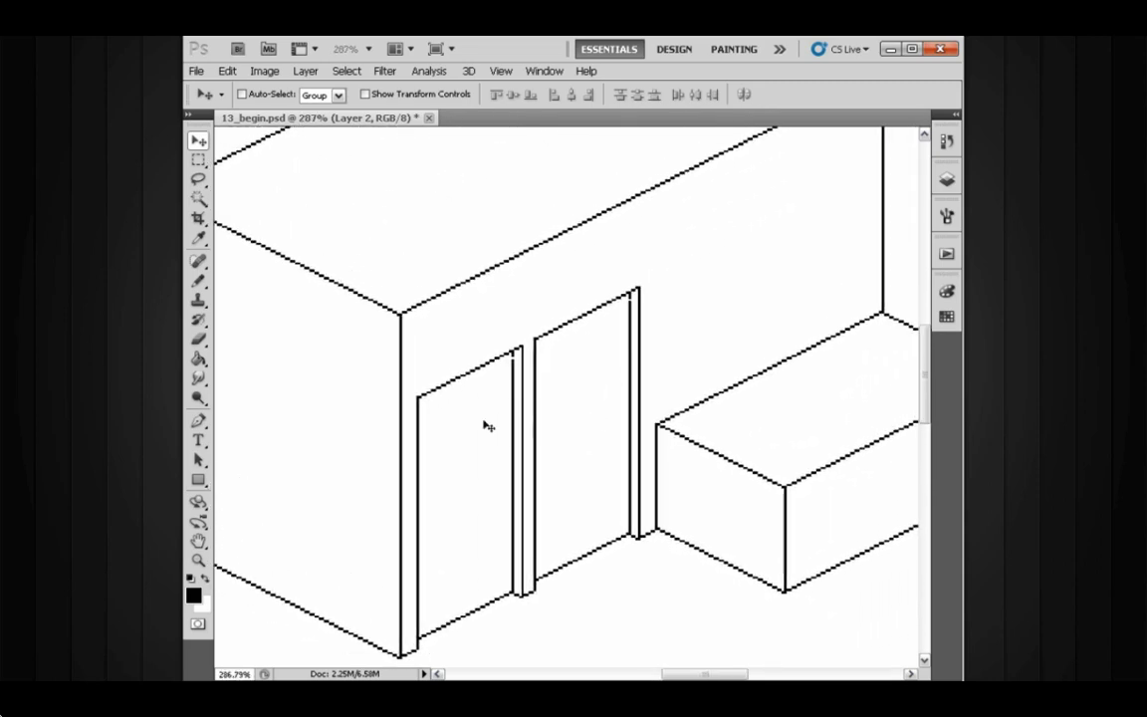
{"action": "left_click_drag", "start_coordinate": [654, 325], "coordinate": [649, 359]}
{"action": "left_click_drag", "start_coordinate": [616, 377], "coordinate": [625, 348]}
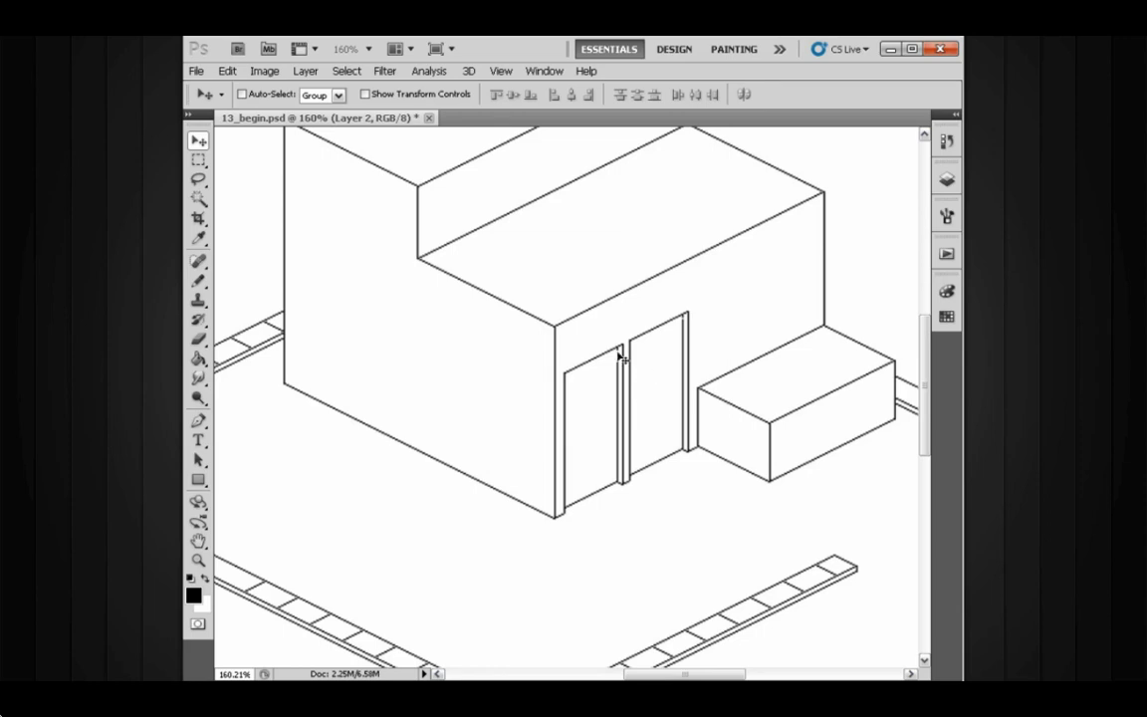
{"action": "left_click_drag", "start_coordinate": [619, 356], "coordinate": [623, 403]}
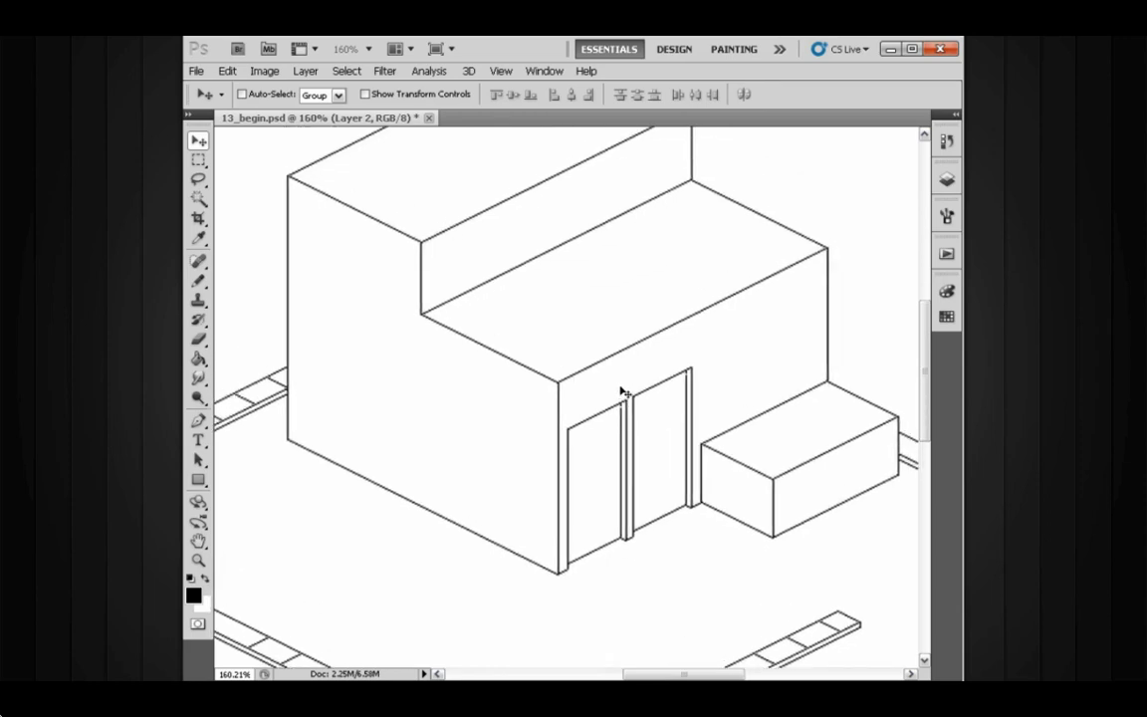